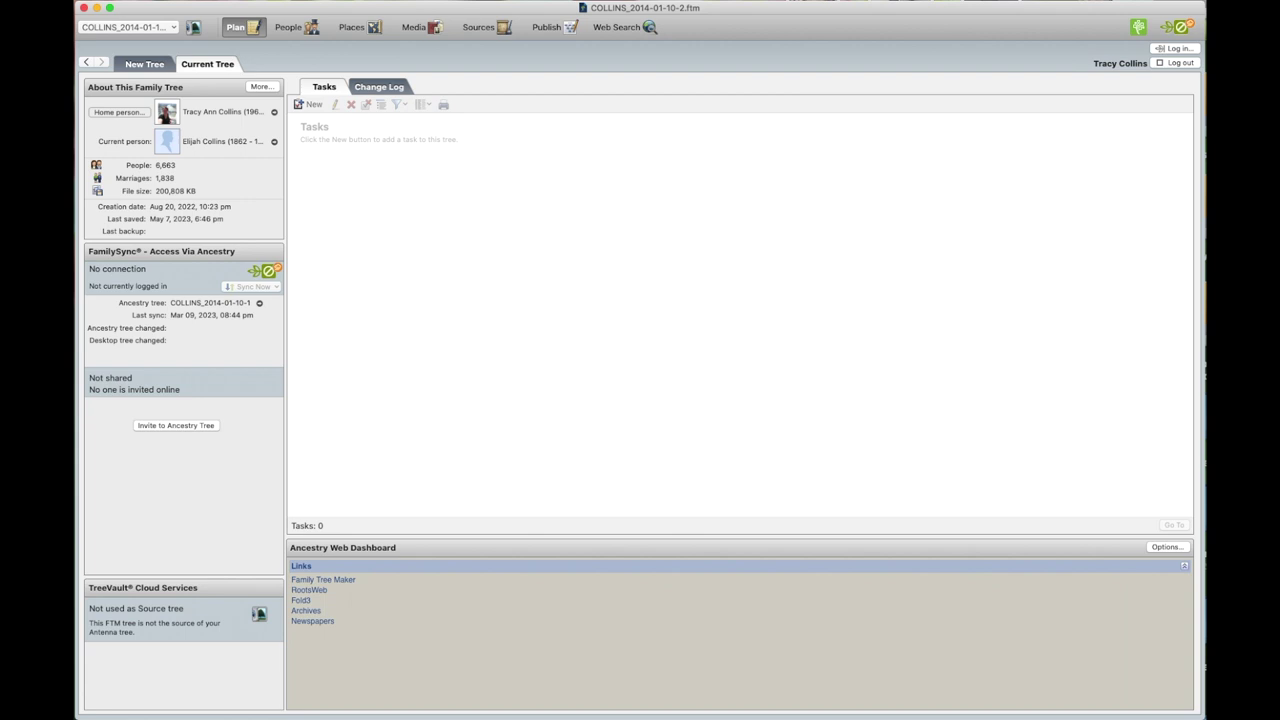
Open the selected person's detailed record and save the person notes as a PDF named "person notes" on the iCloud Desktop
left_click(293, 29)
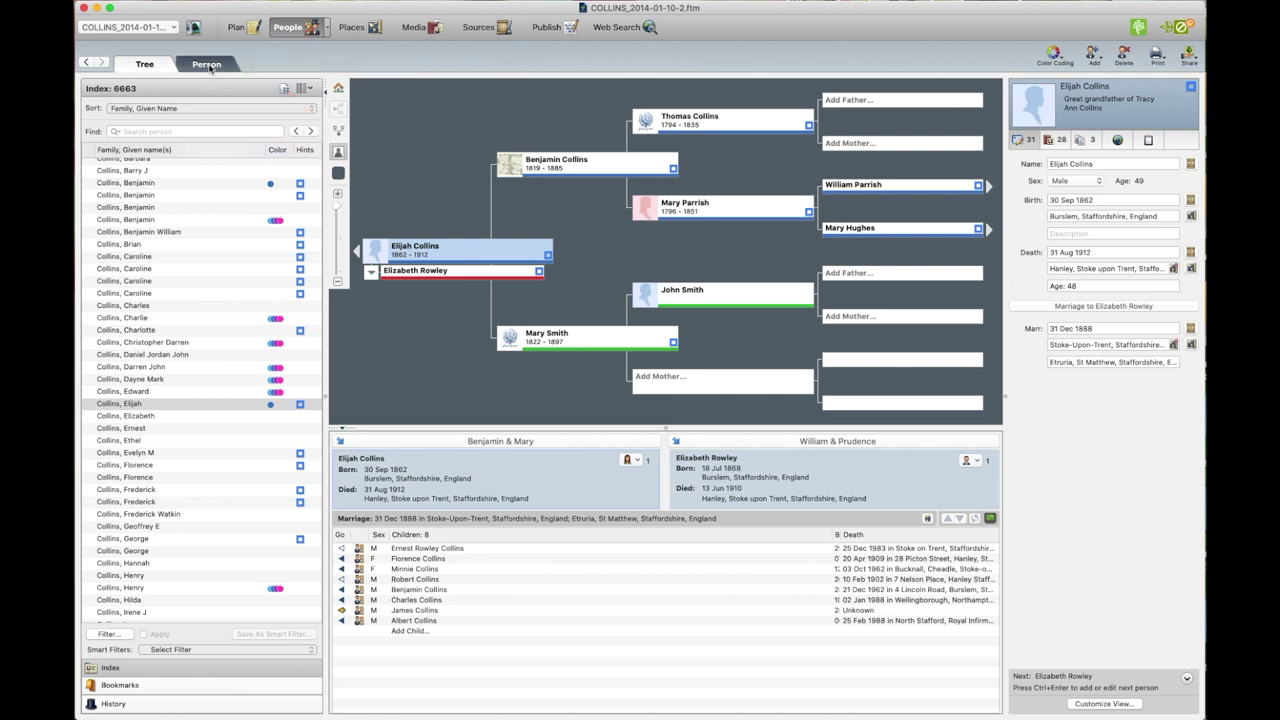
left_click(207, 64)
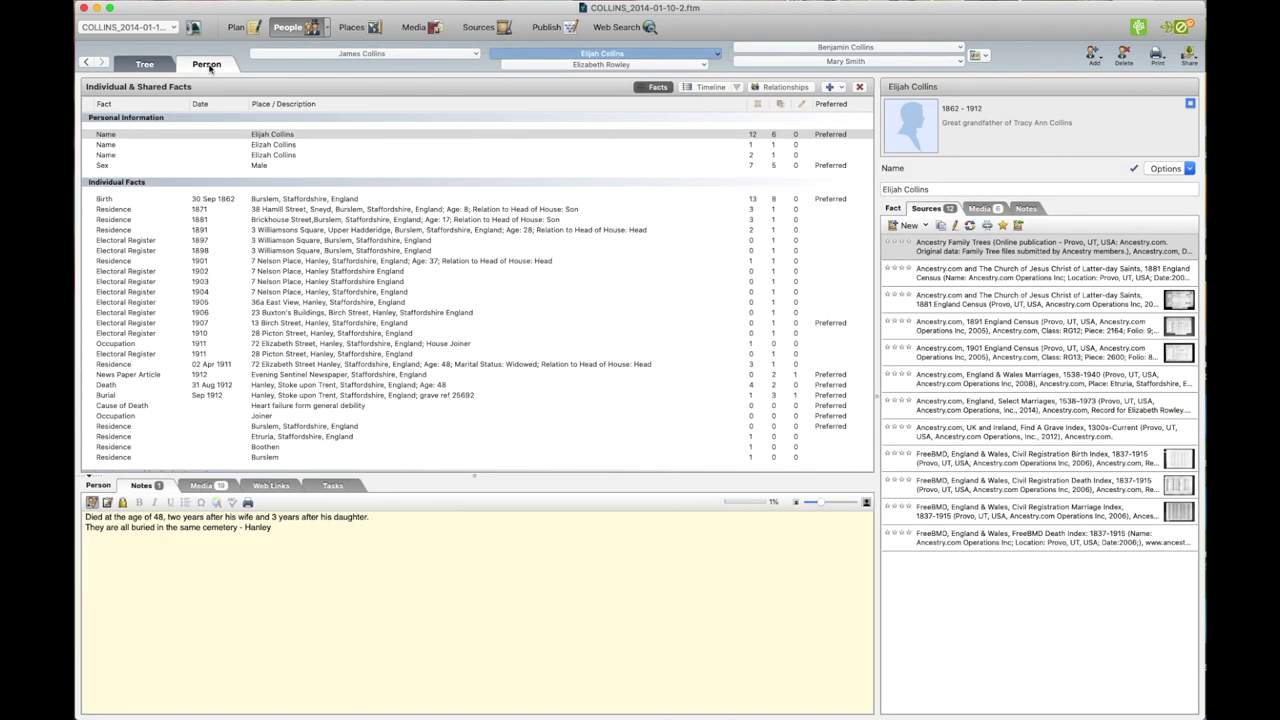
left_click(248, 503)
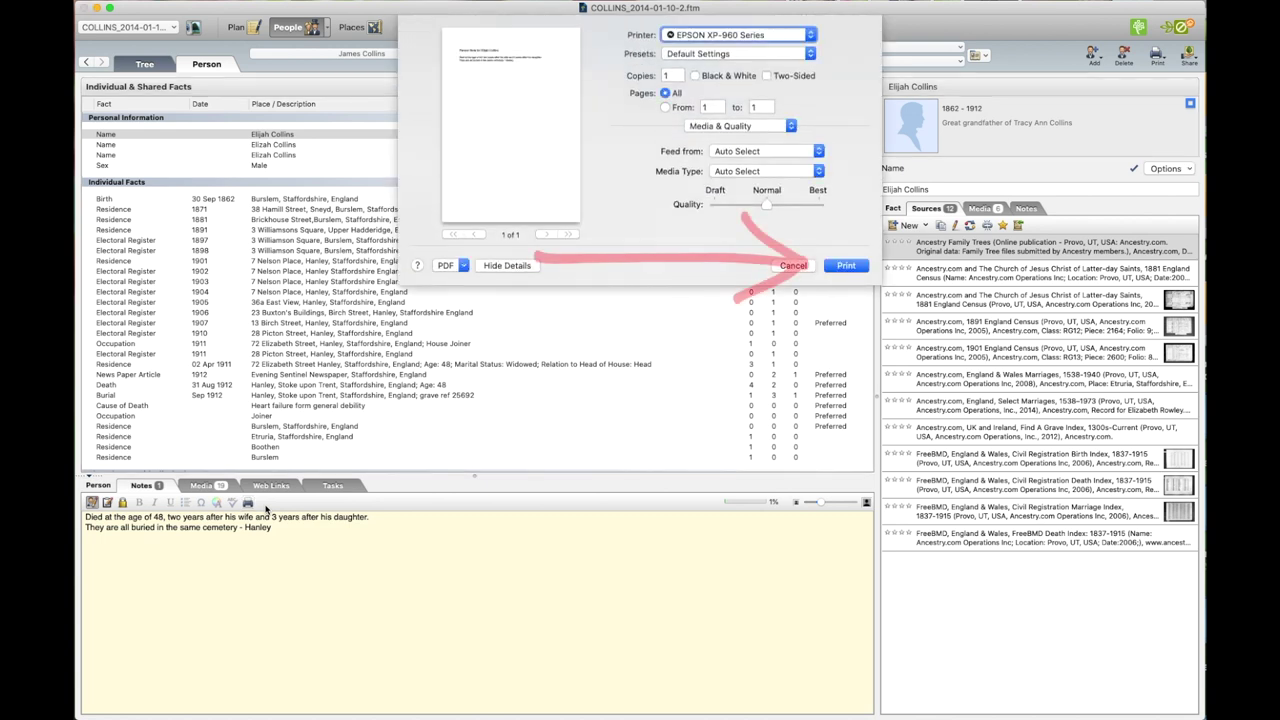
left_click(843, 267)
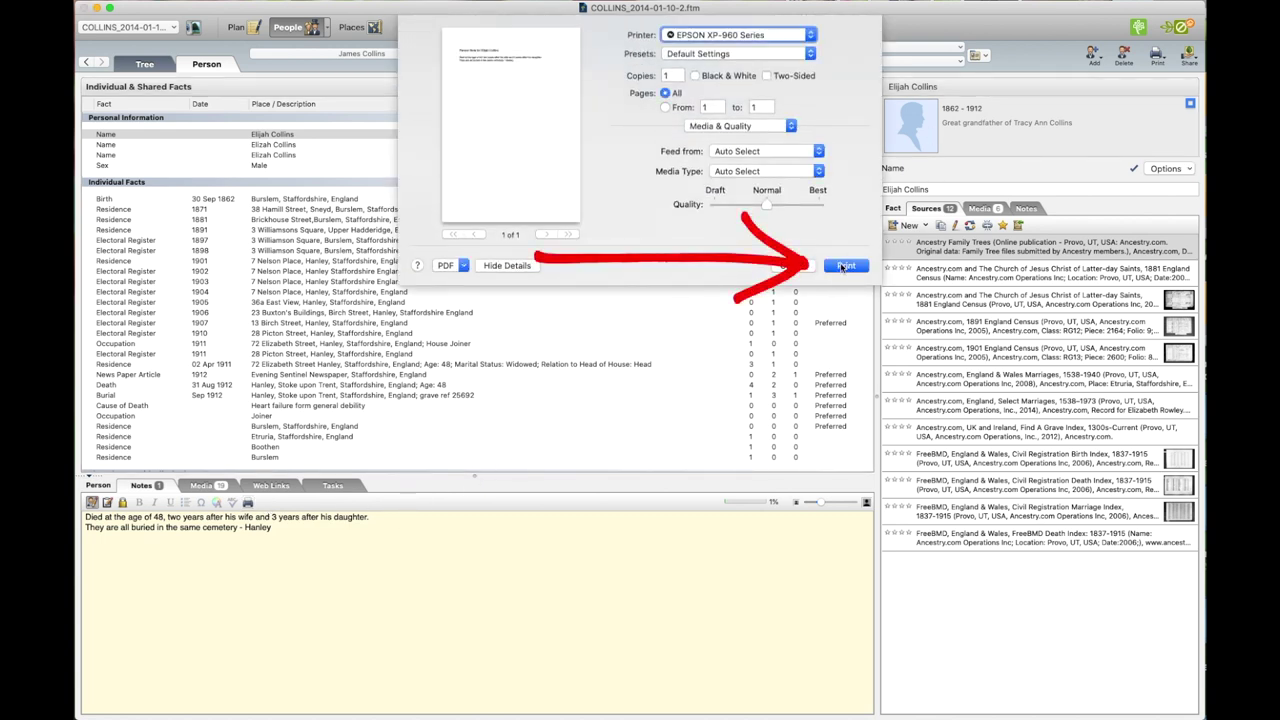
left_click(463, 267)
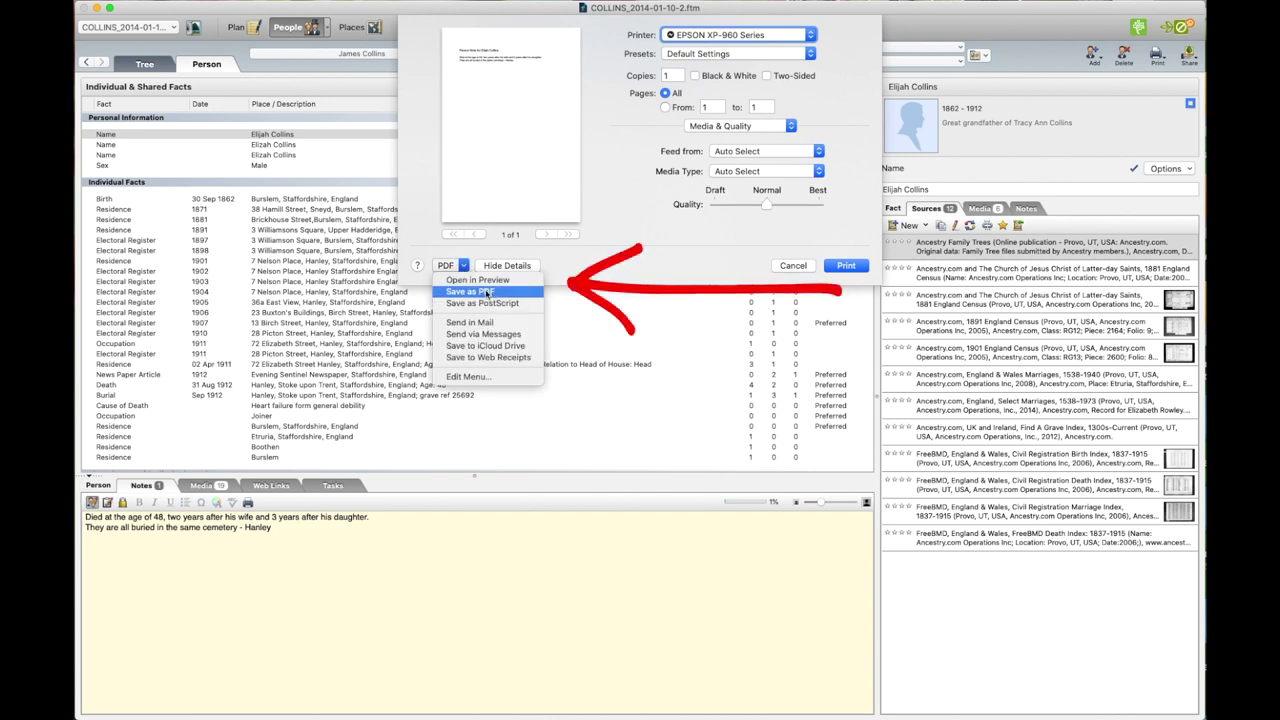
left_click(487, 292)
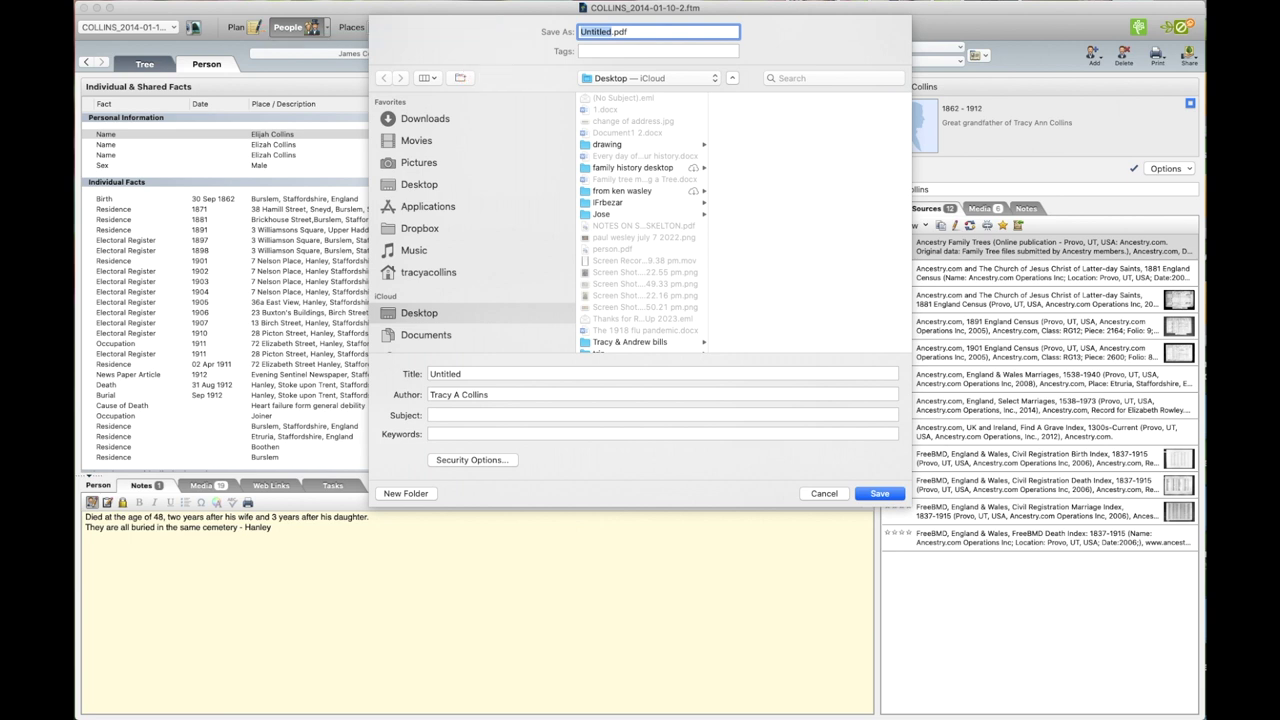
type("person notes")
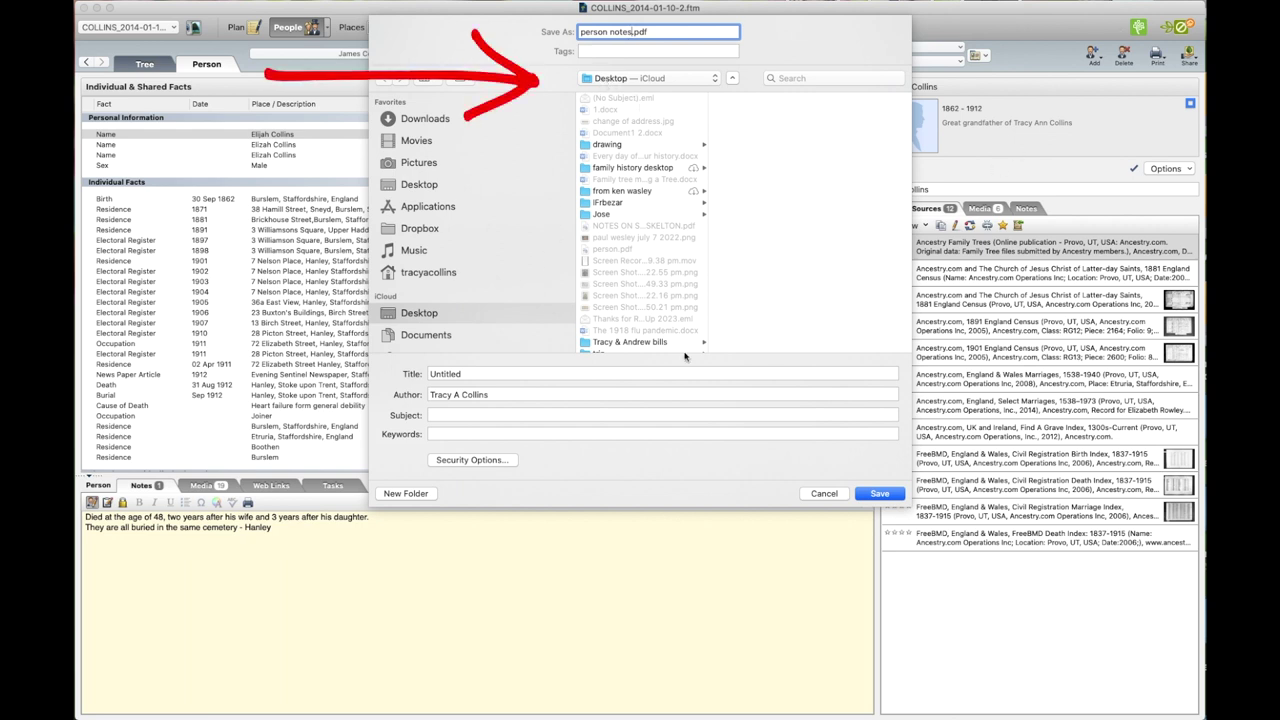
left_click(878, 494)
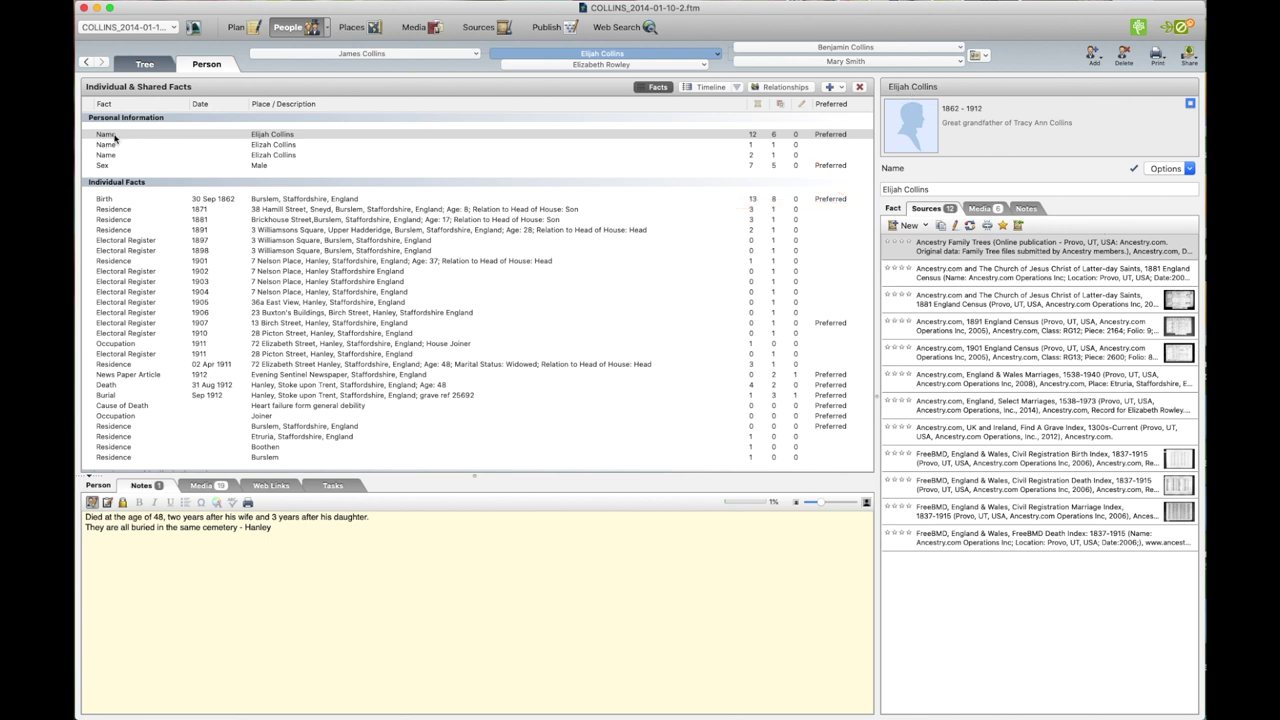
Open the fact notes, enter "notes" for the 1911 House Joiner occupation fact, and print that fact note
left_click(115, 135)
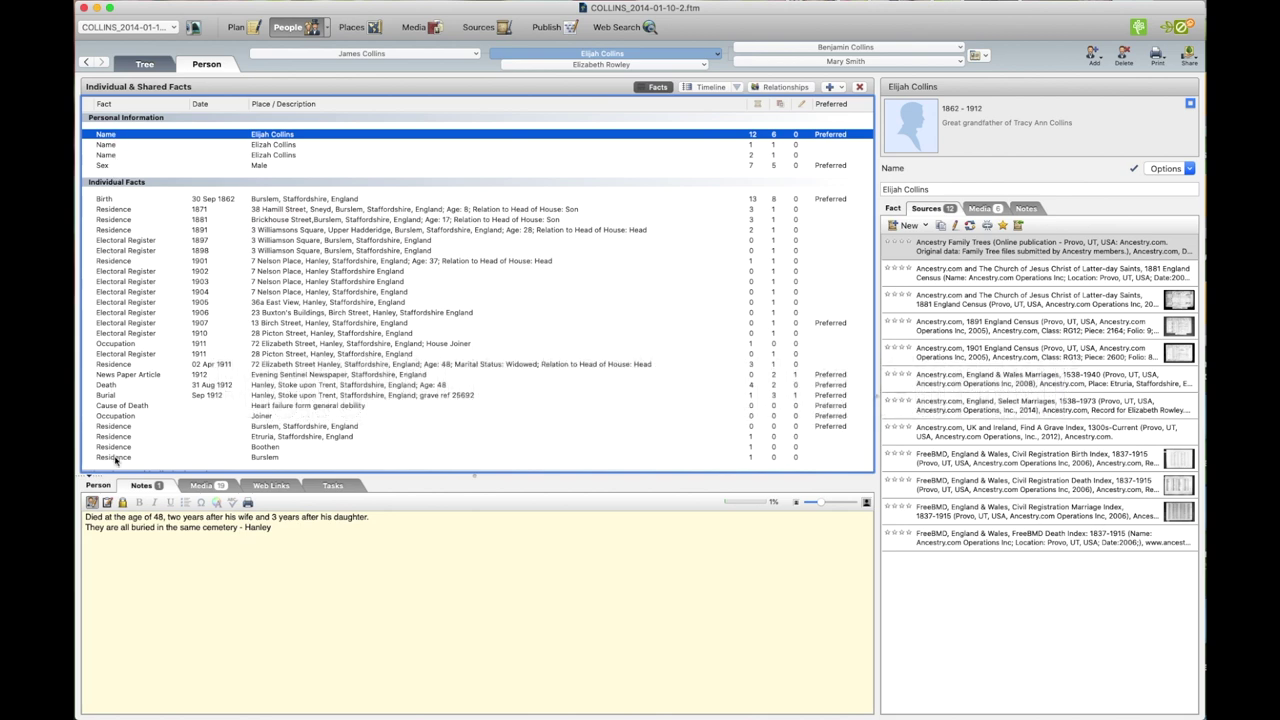
left_click(1028, 211)
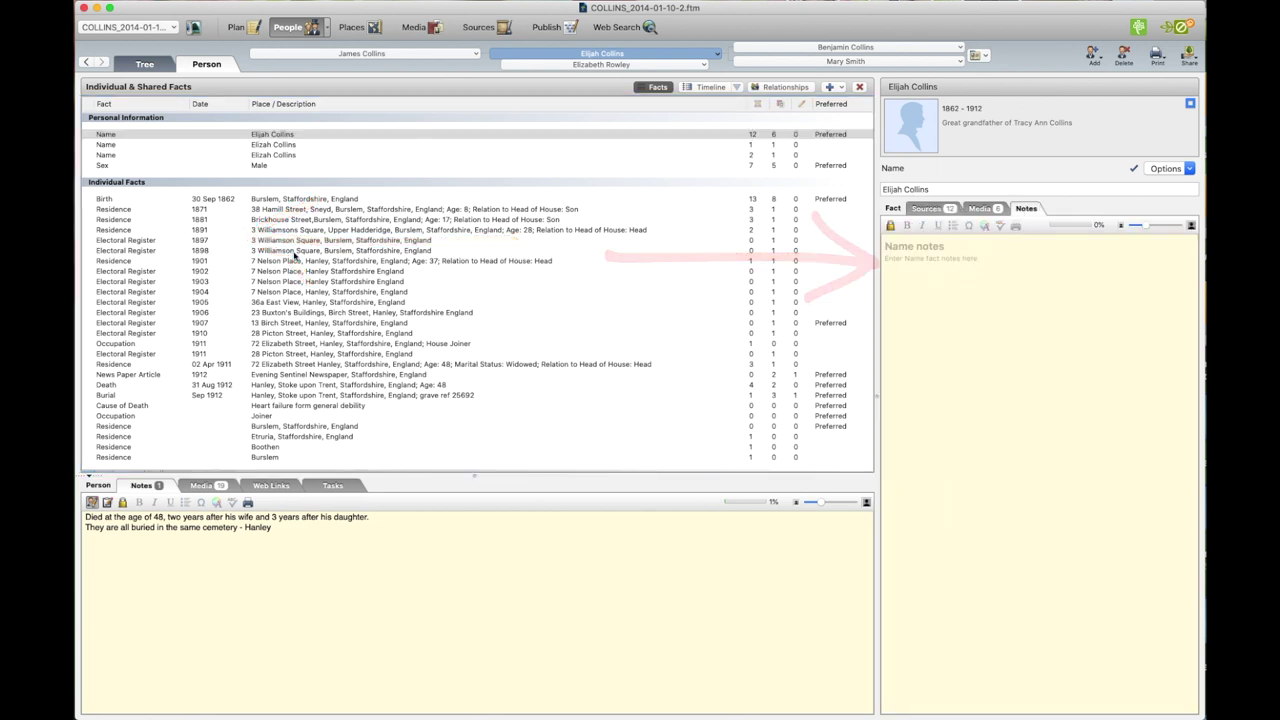
left_click(108, 199)
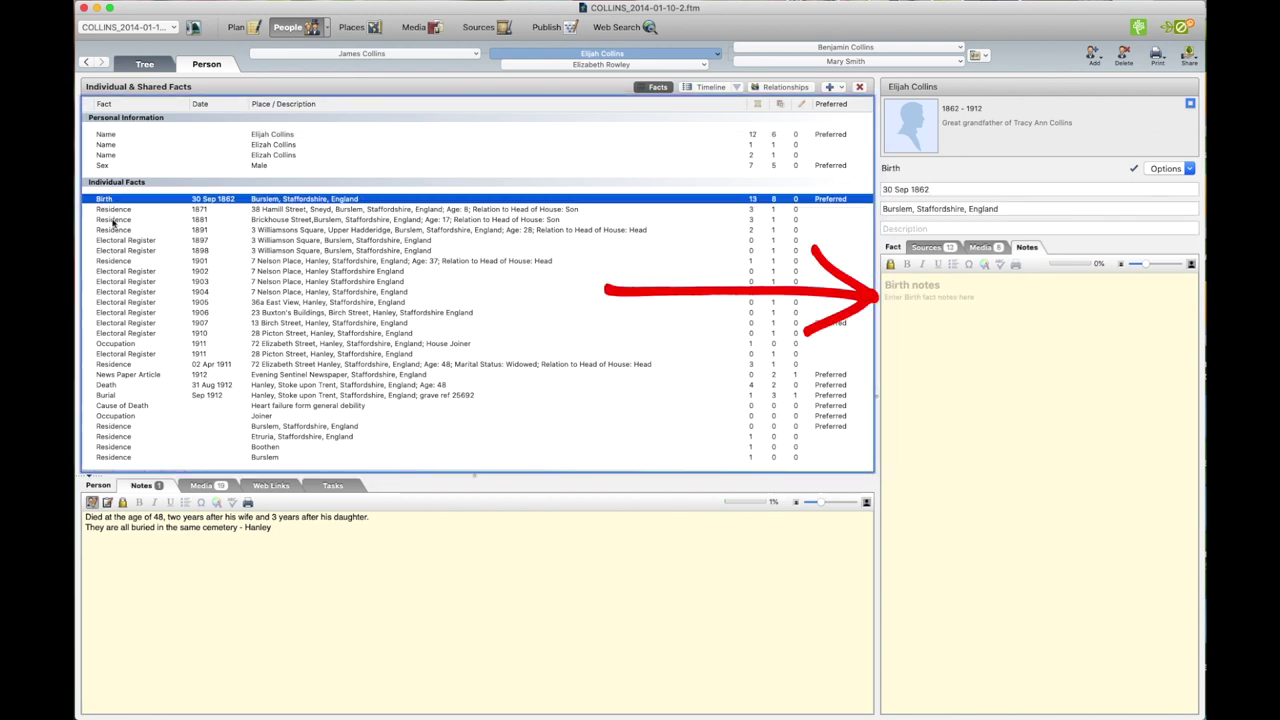
left_click(115, 343)
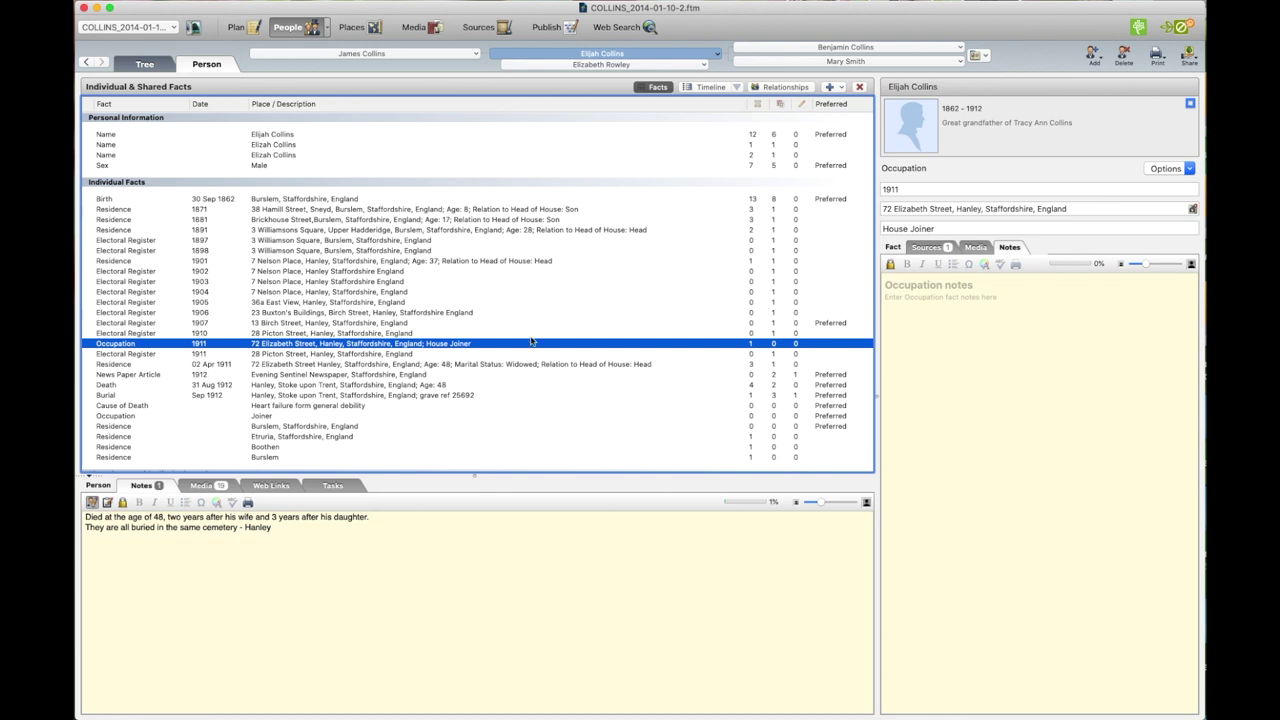
left_click(916, 288)
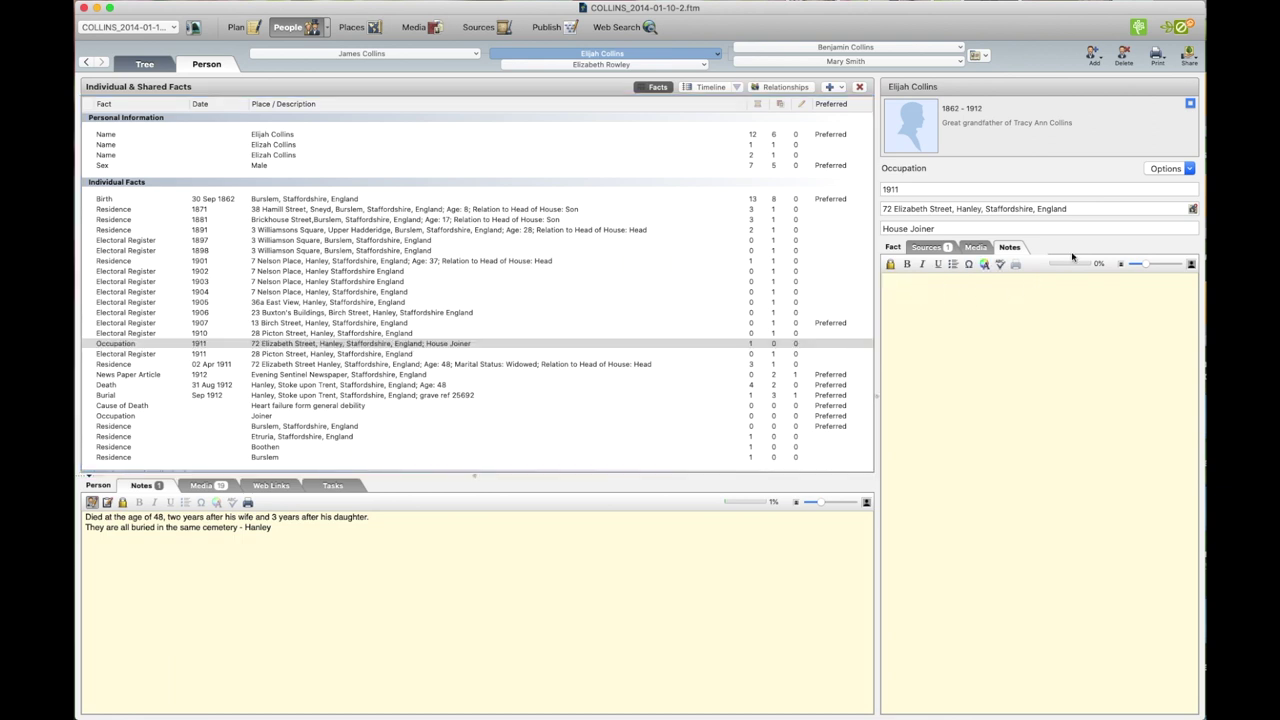
type("notes")
left_click(1016, 265)
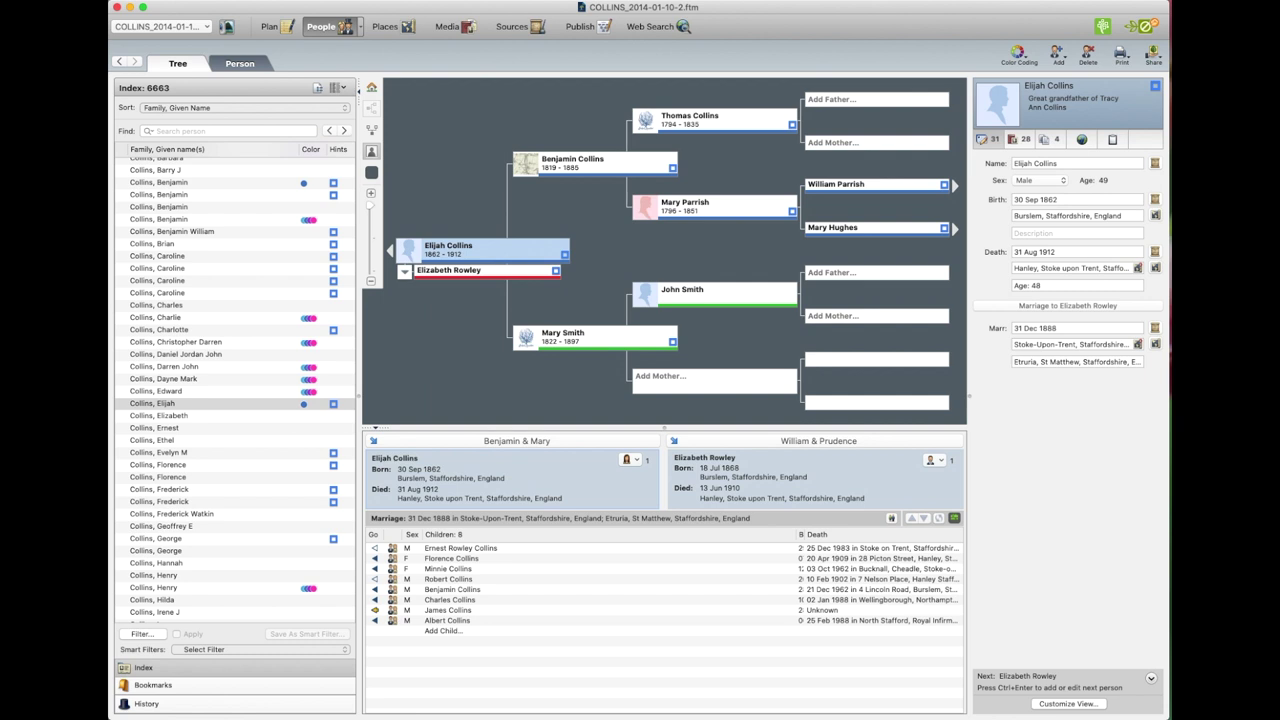
Open the media collection listed by immediate family and select the colourised age 18 portrait of the highlighted family member
left_click(453, 30)
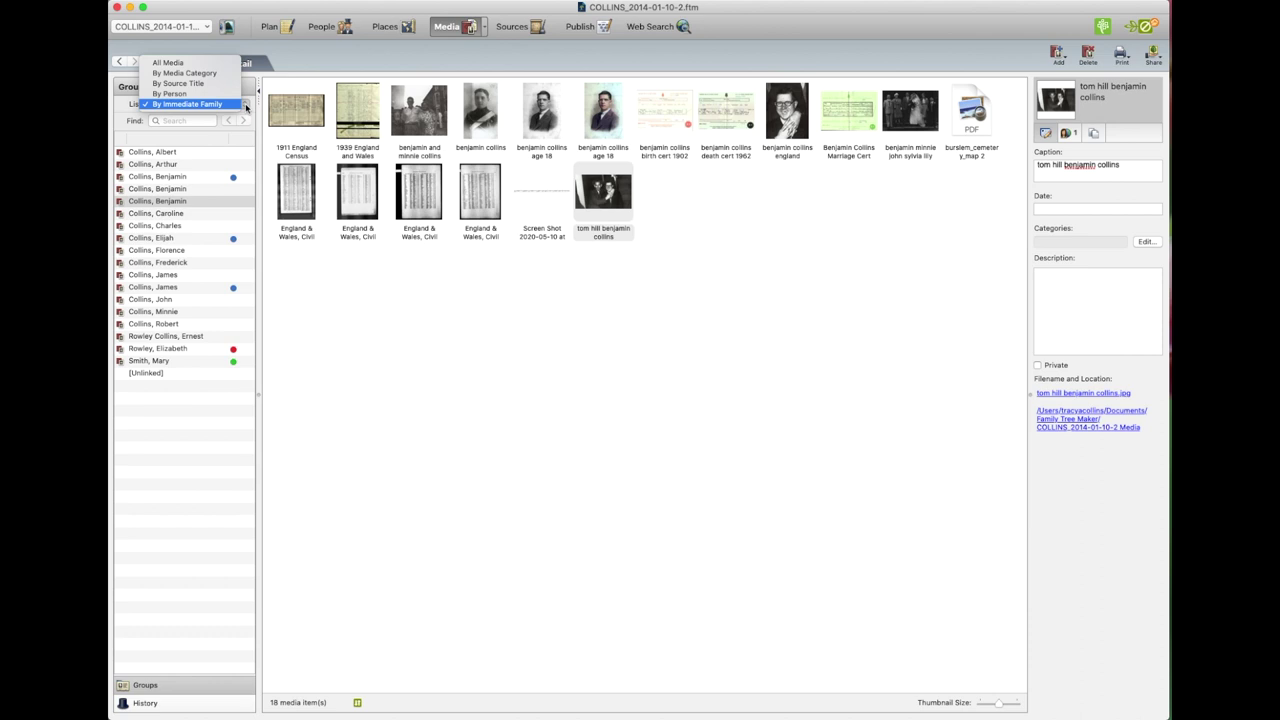
left_click(244, 105)
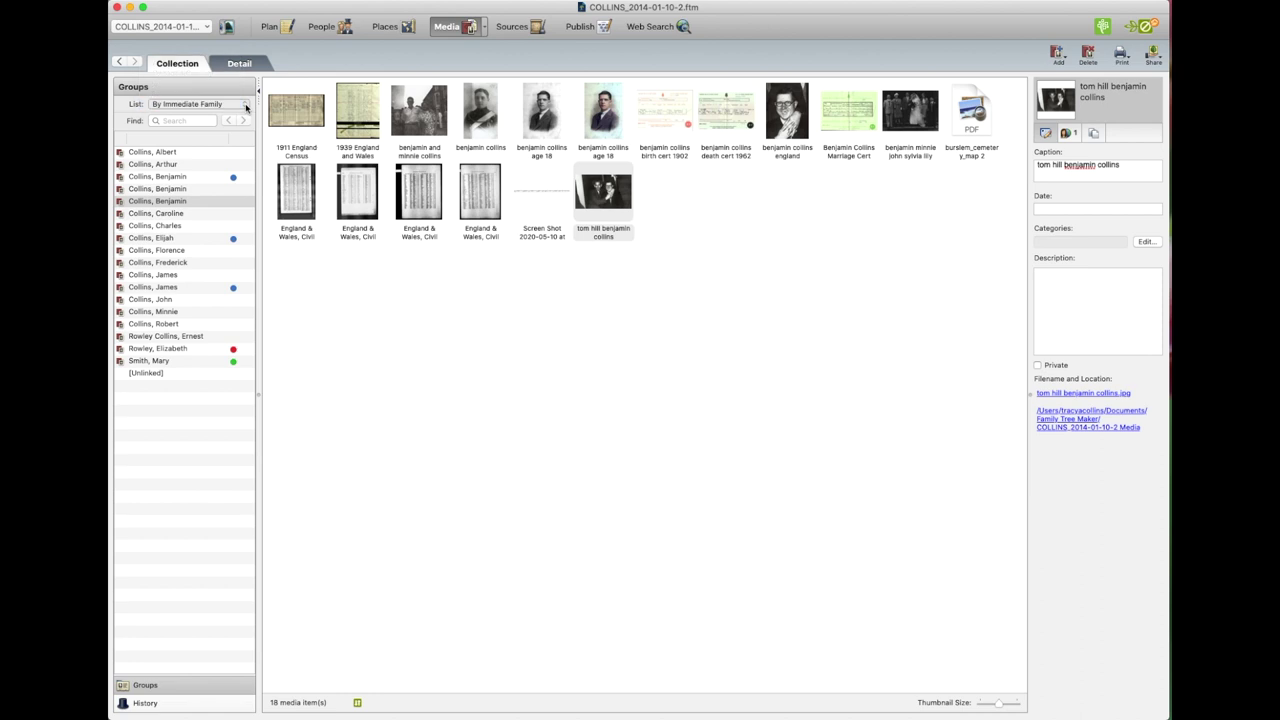
left_click(172, 202)
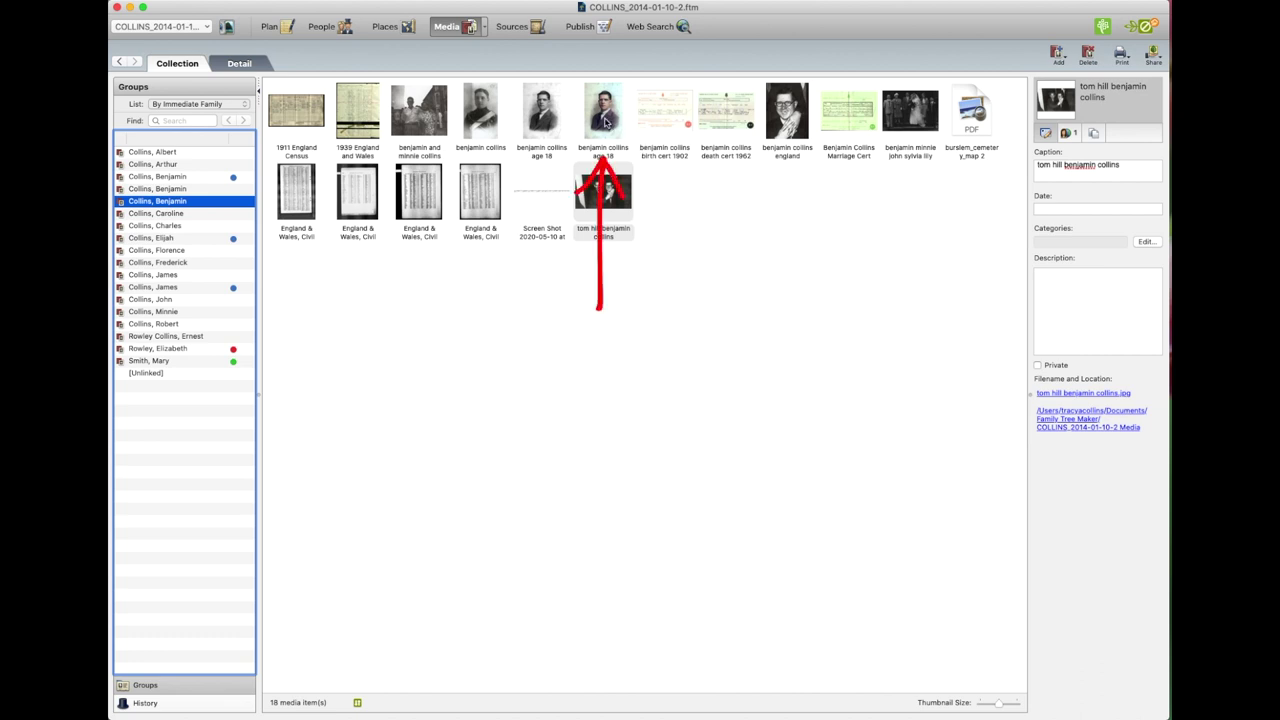
left_click(604, 122)
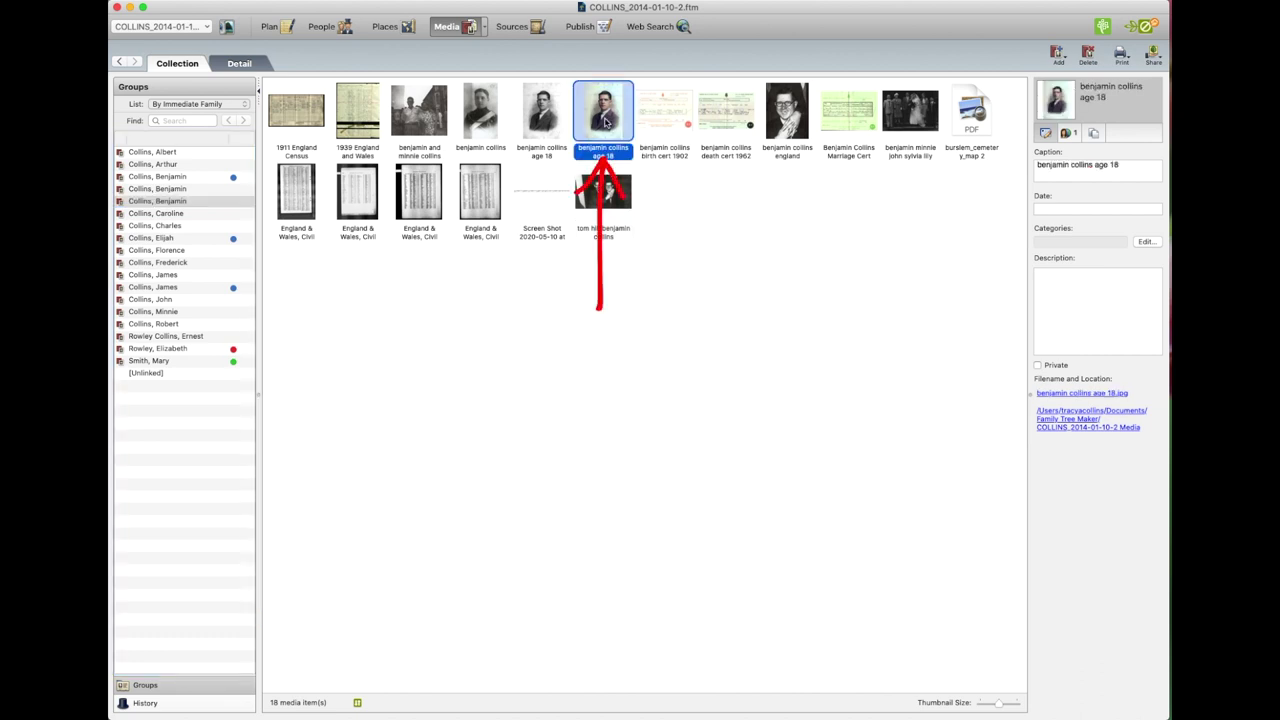
Try printing the selected portrait as a media item, check the PDF output options, and cancel
left_click(1129, 62)
left_click(1129, 62)
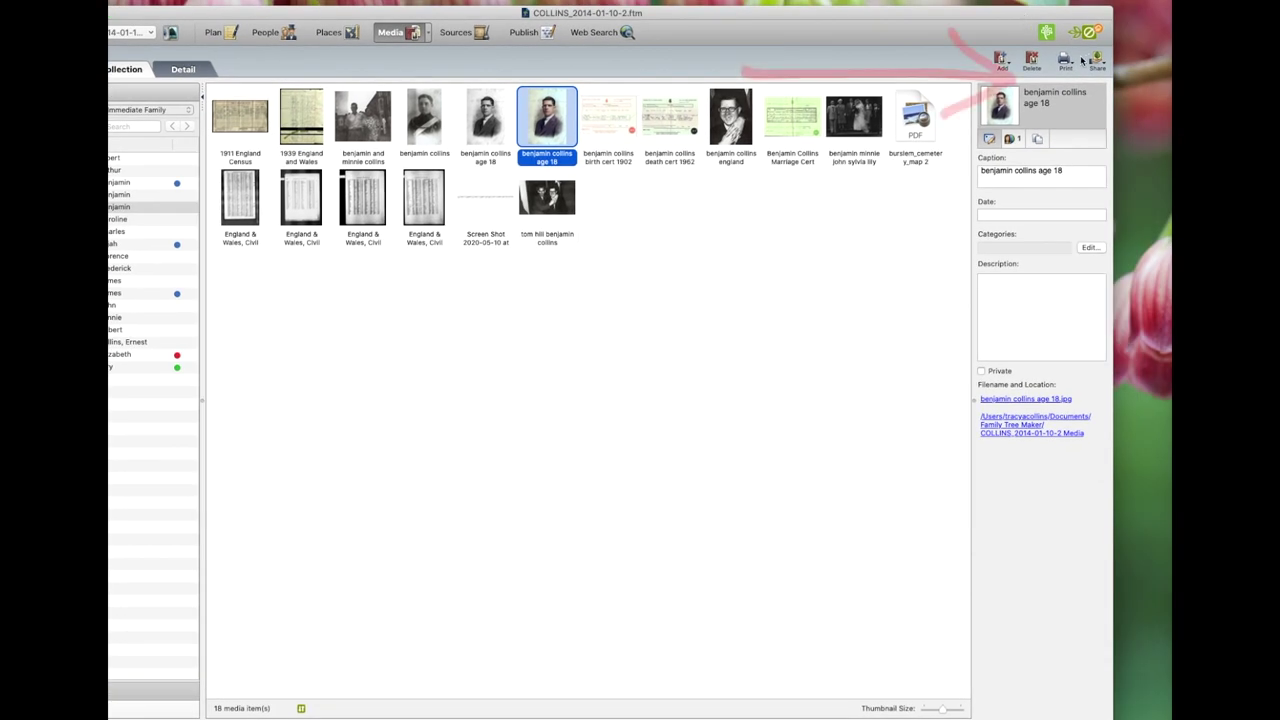
left_click(1068, 63)
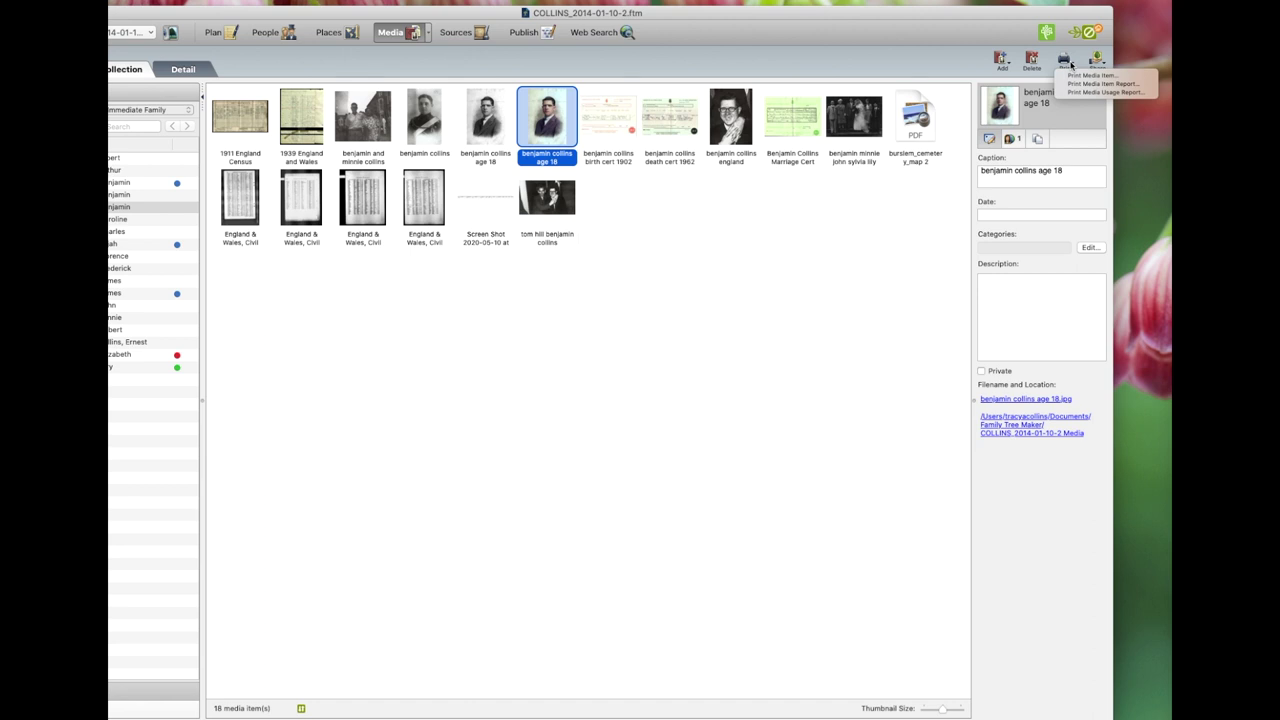
left_click(1017, 44)
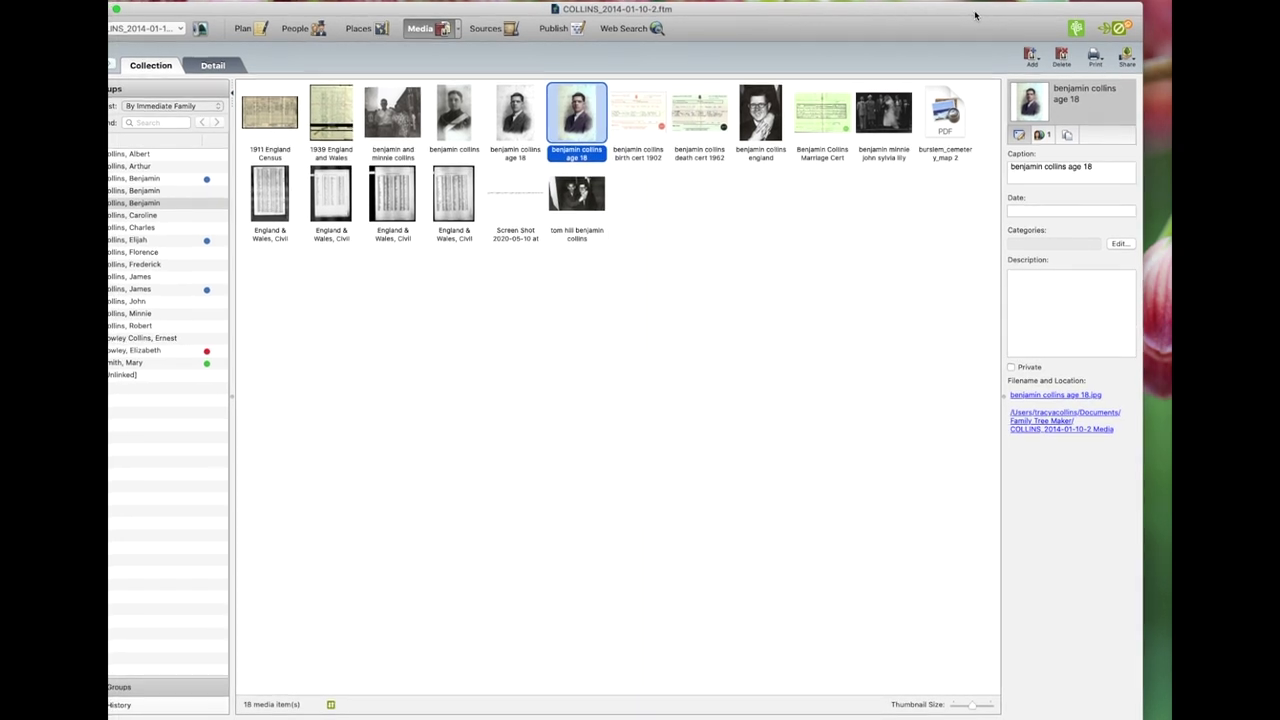
left_click(1094, 57)
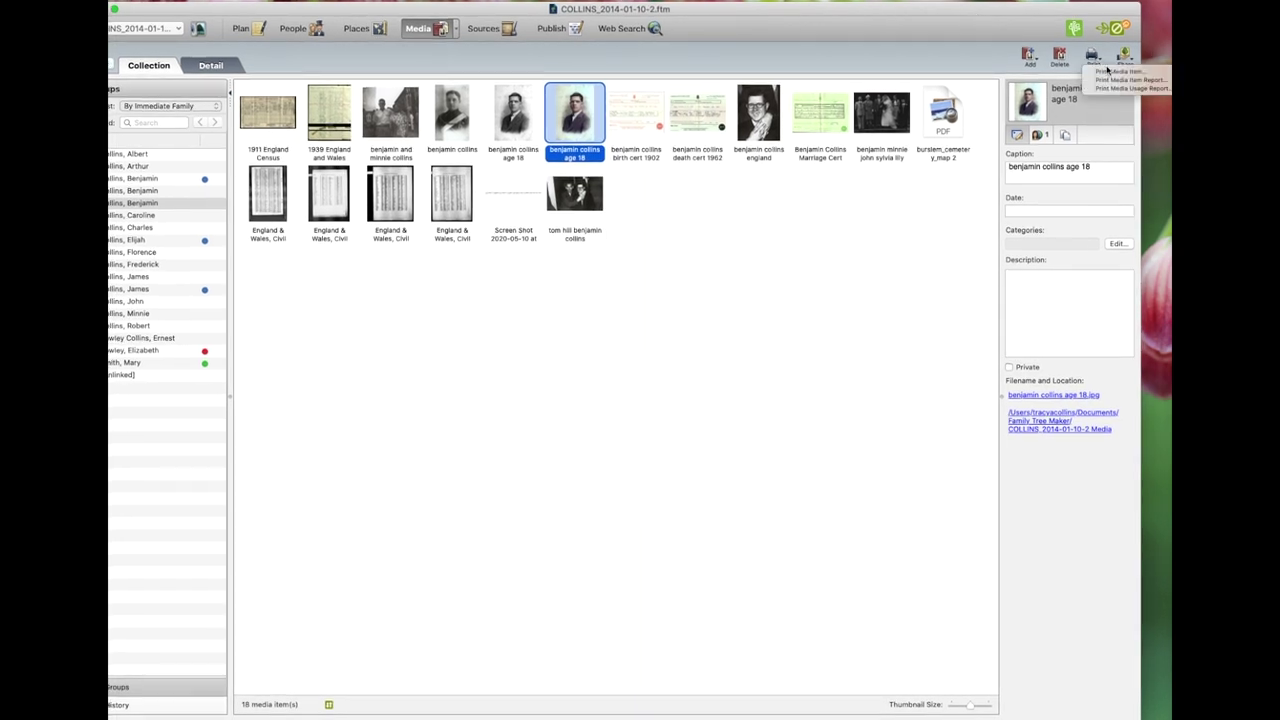
left_click(1107, 72)
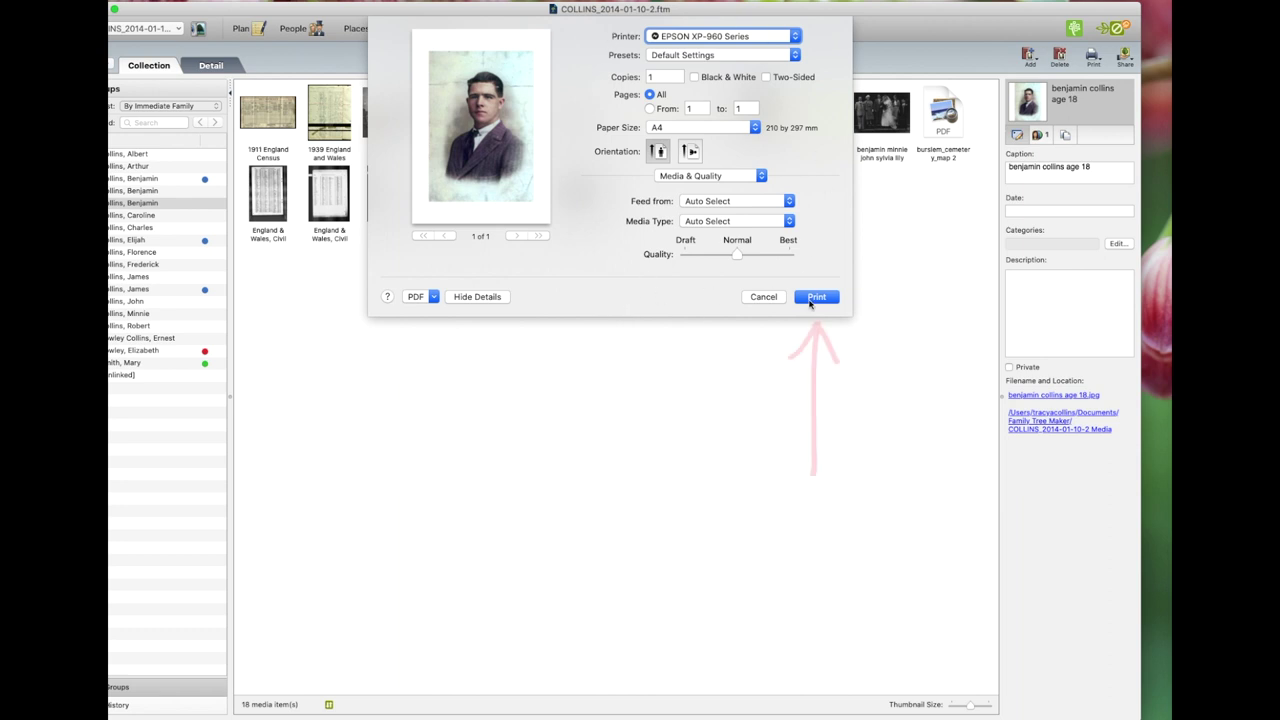
left_click(434, 300)
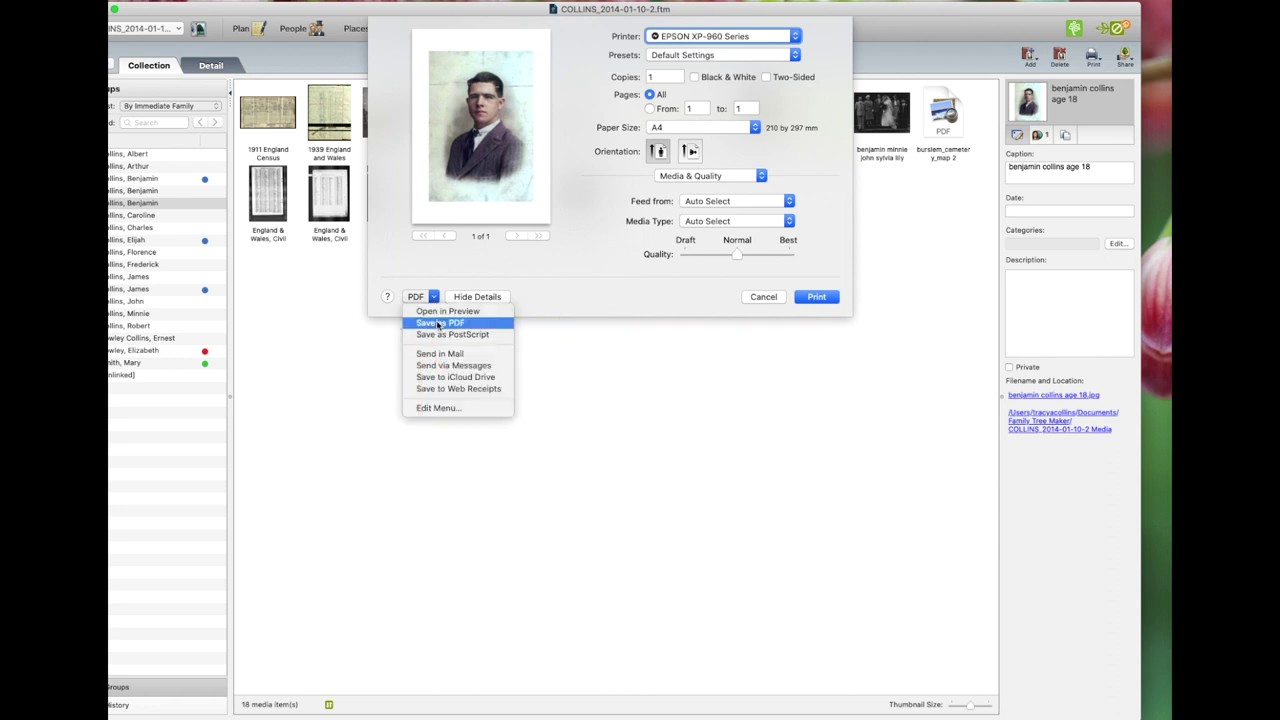
left_click(531, 278)
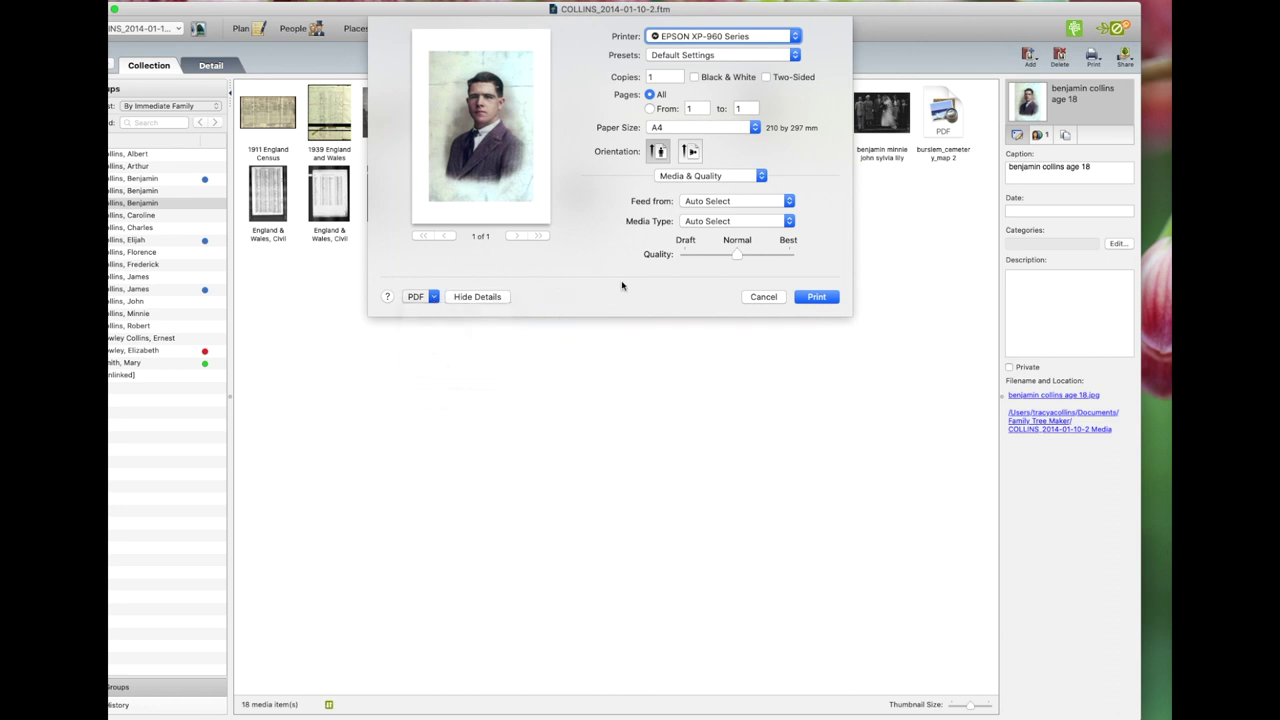
left_click(763, 297)
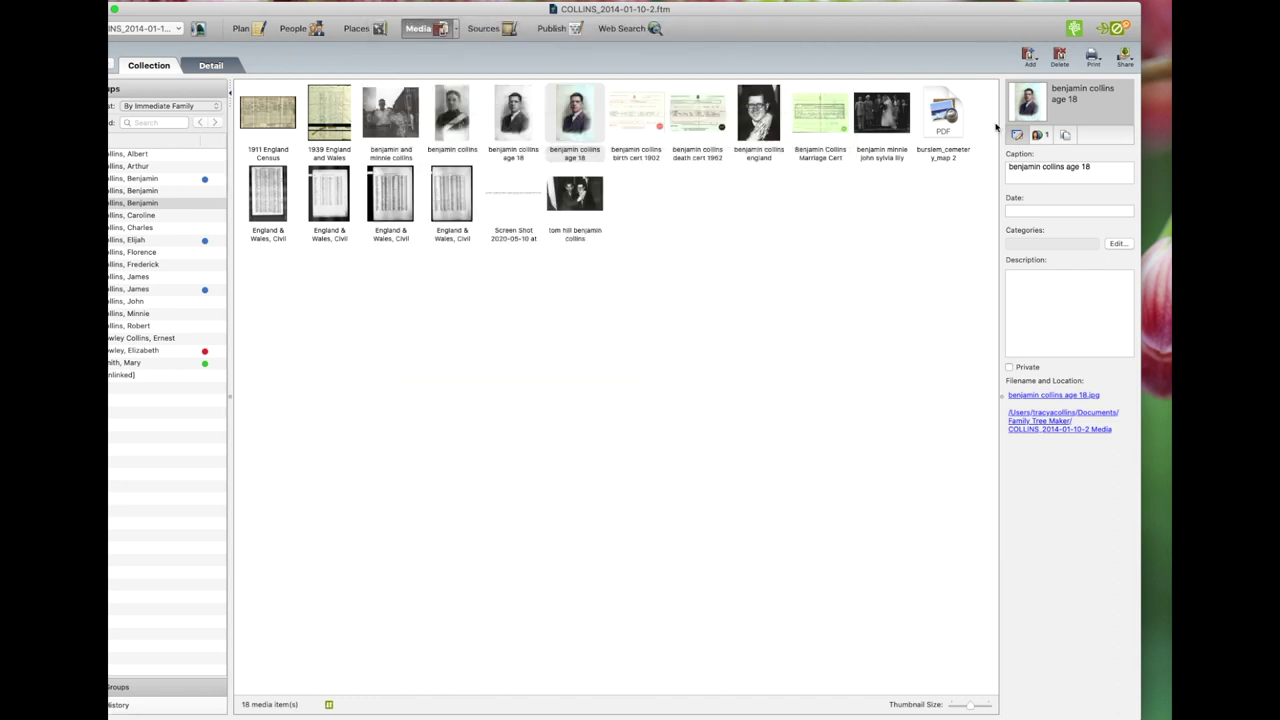
Create a Media Item Report for the selected portrait as ben.pdf, review the PDF, and close it
left_click(1093, 58)
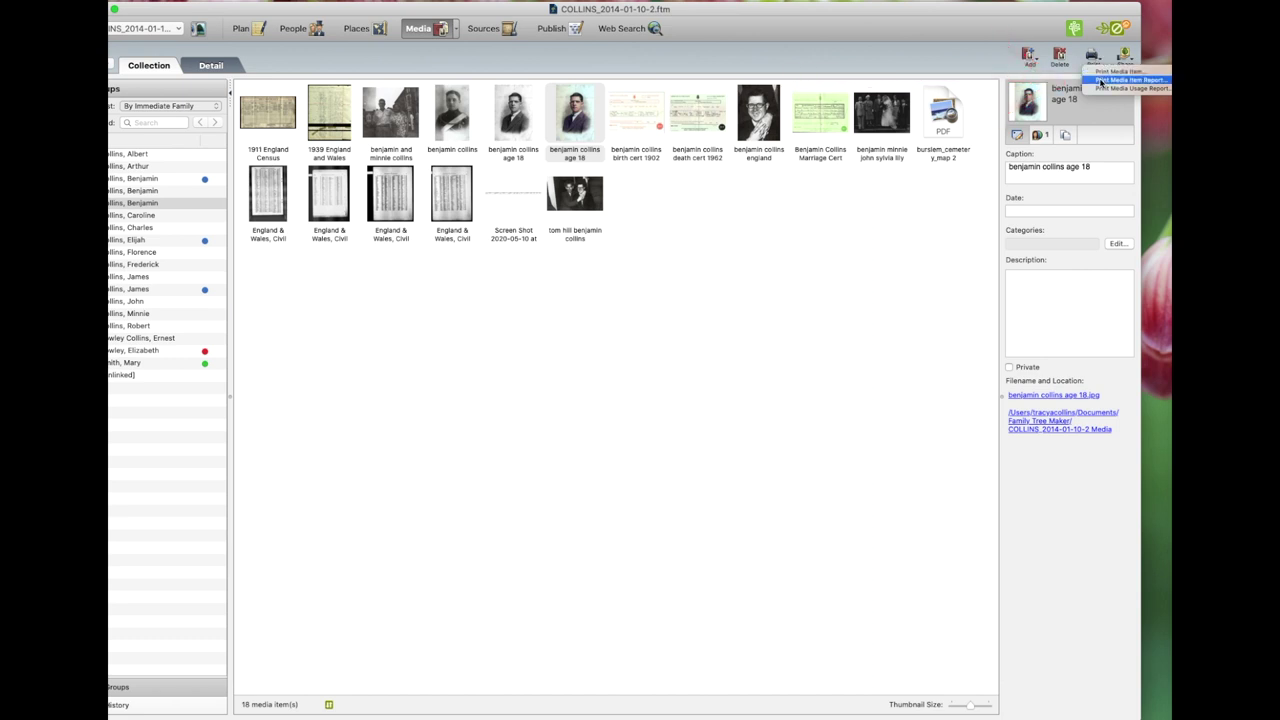
left_click(1100, 80)
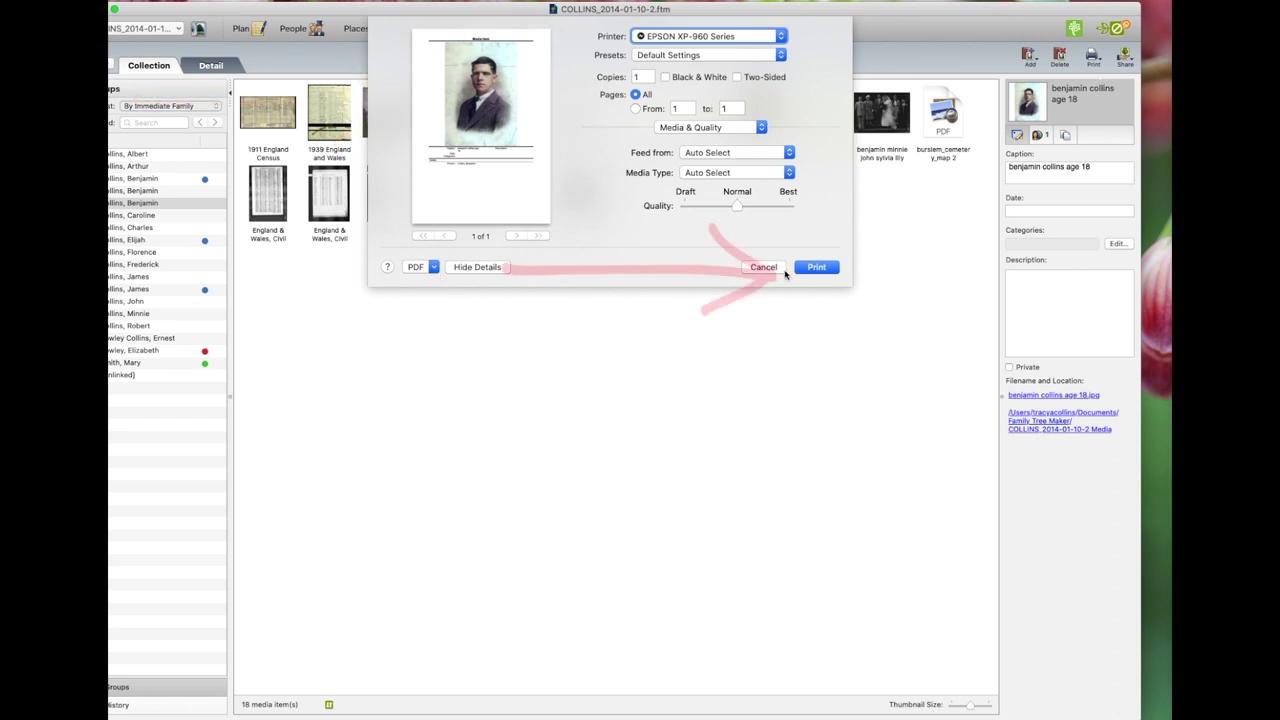
left_click(434, 268)
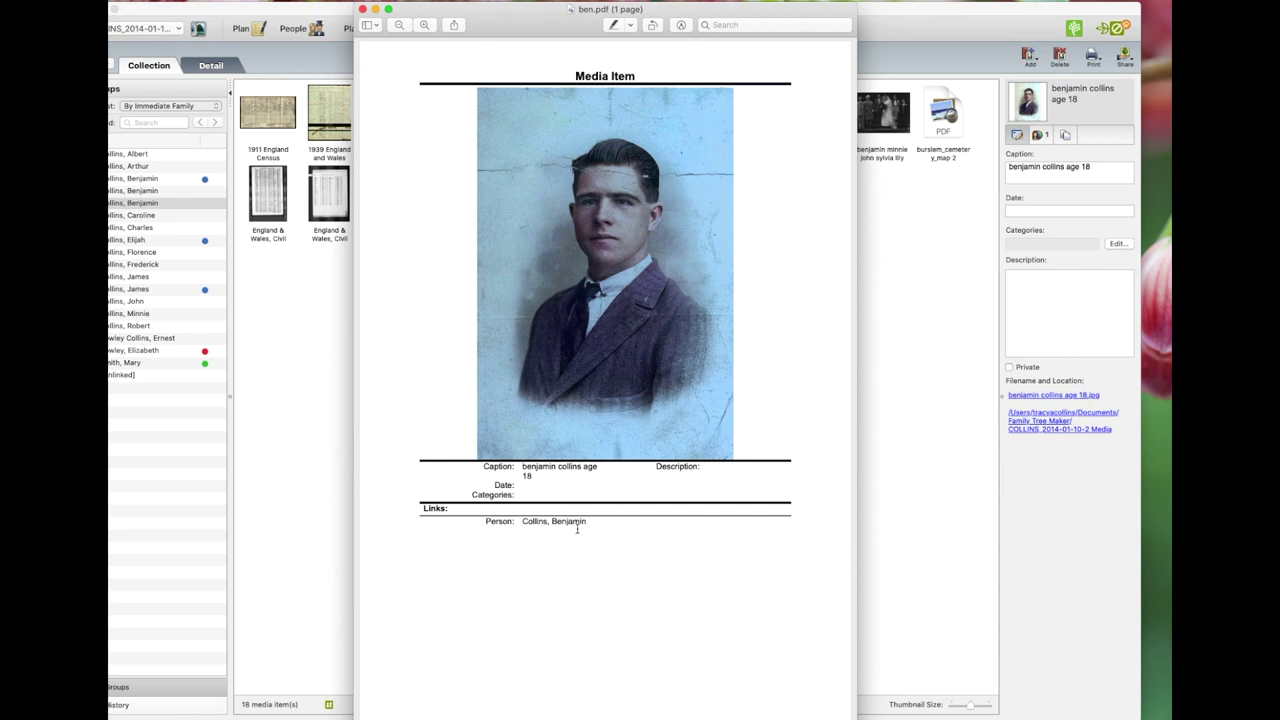
left_click(362, 9)
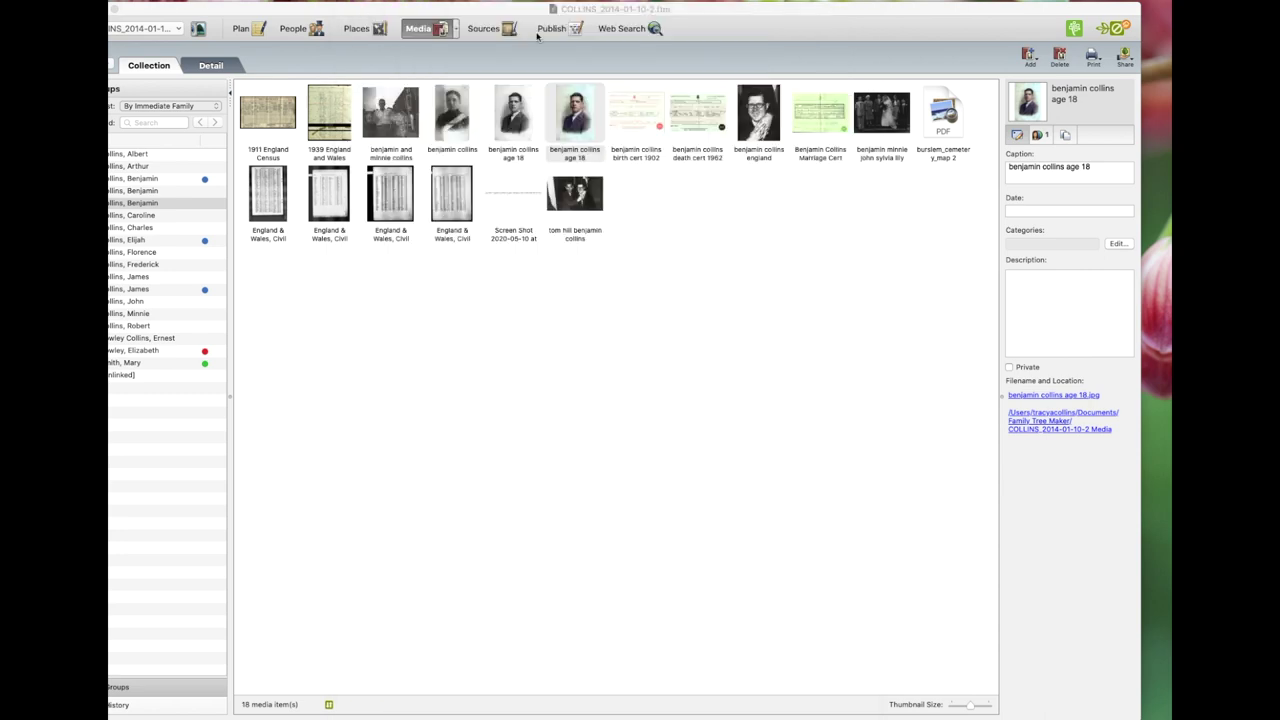
Create a Media Usage Report for the selected portrait and save it as a PDF on the iCloud Desktop
left_click(1092, 57)
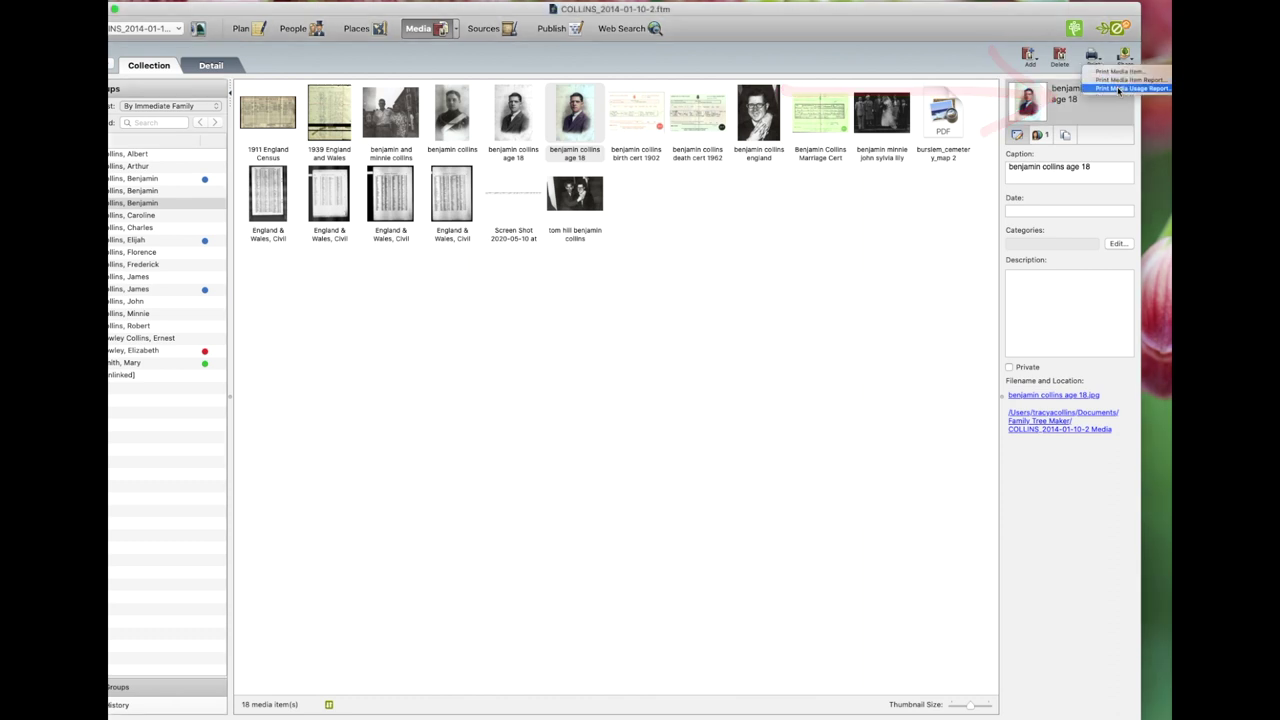
left_click(1118, 89)
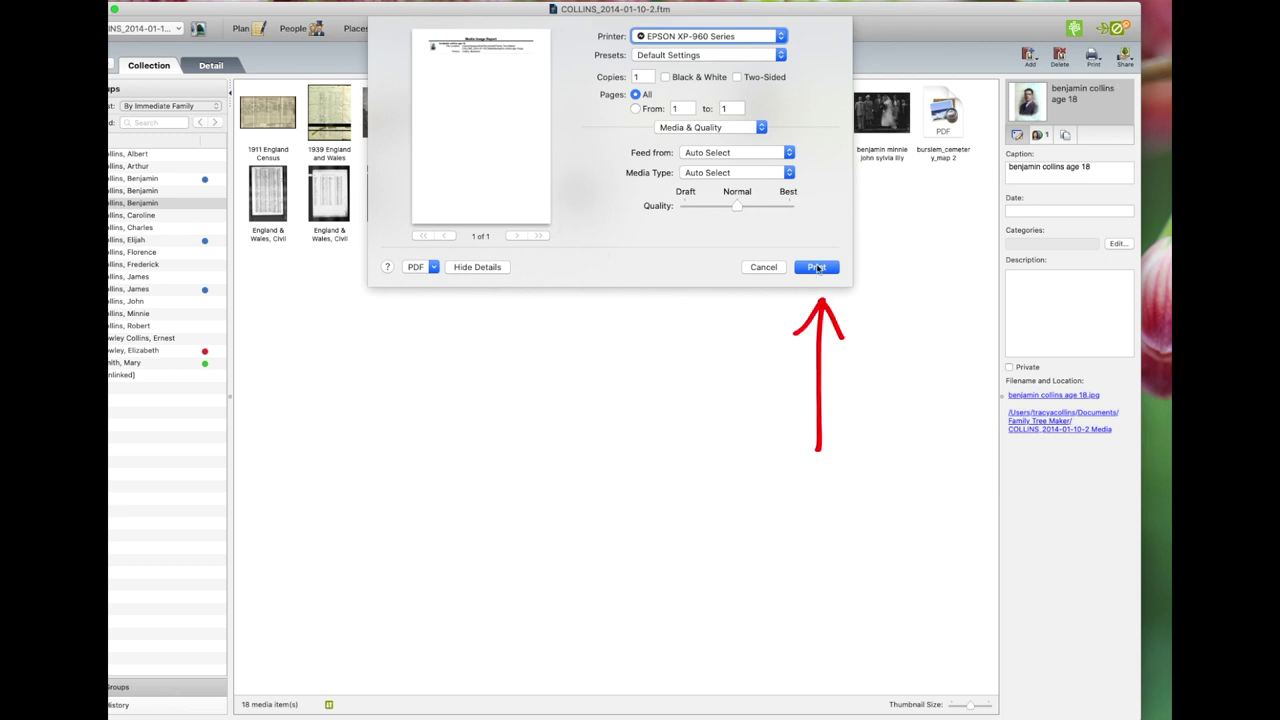
left_click(433, 267)
left_click(438, 294)
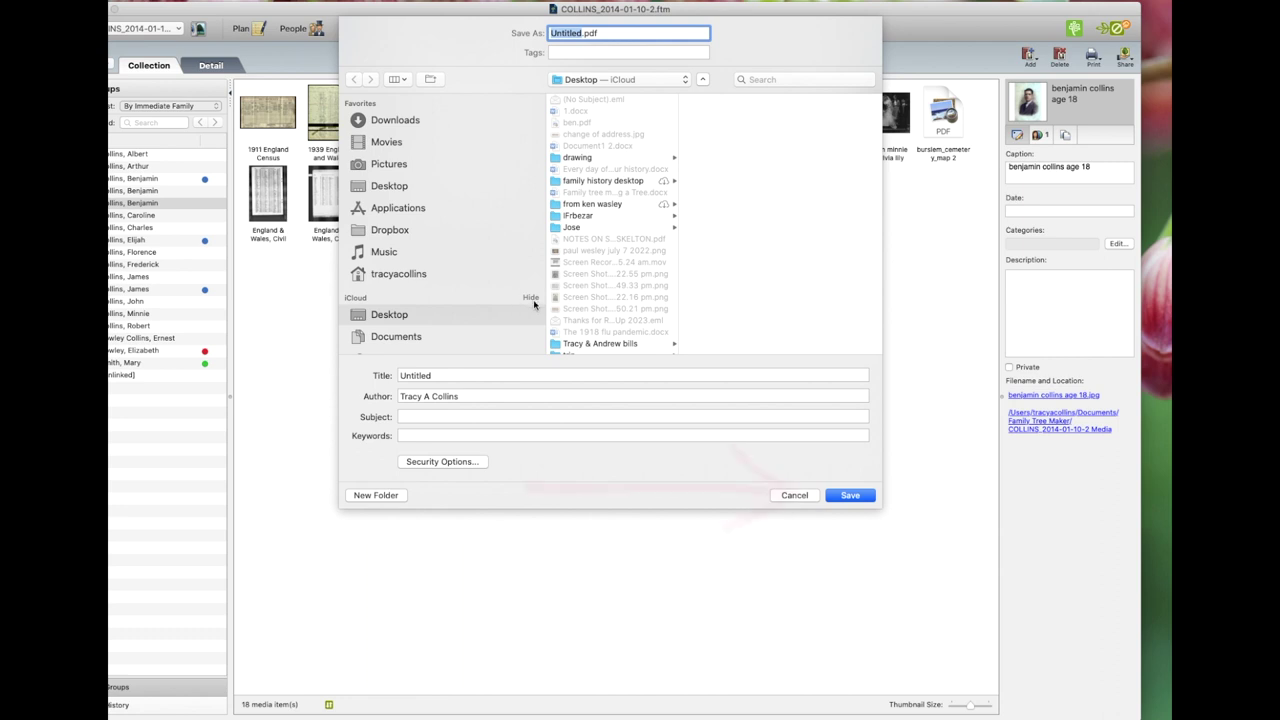
left_click(856, 498)
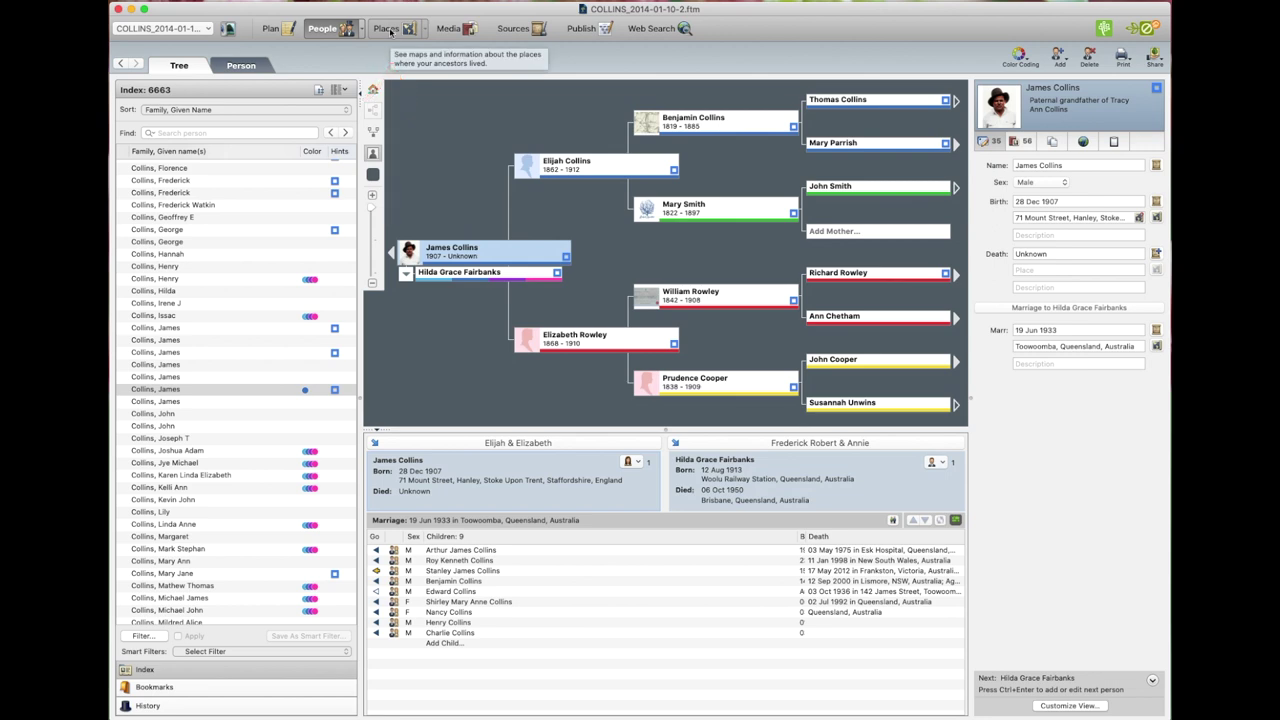
Open the Places workspace listed by person, select the great-uncle who lived in Montreal, and include his Montreal and 1988 residences on the map
left_click(391, 31)
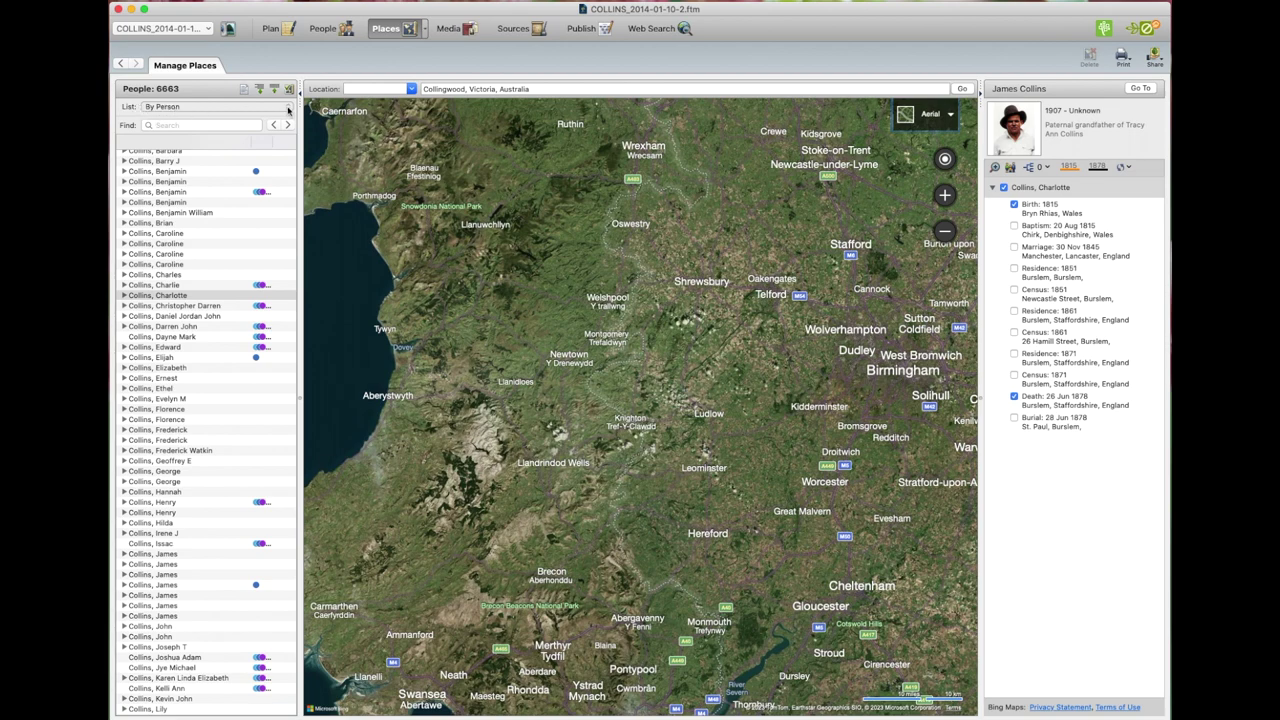
left_click(160, 107)
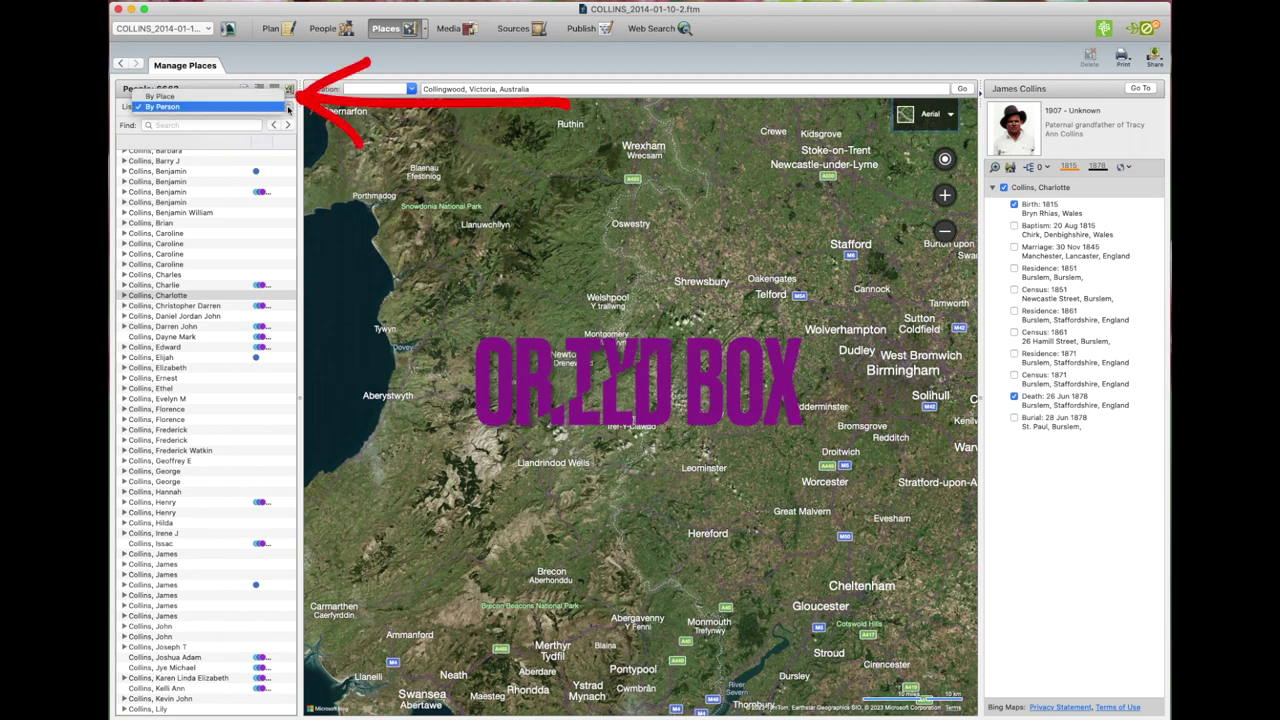
left_click(171, 108)
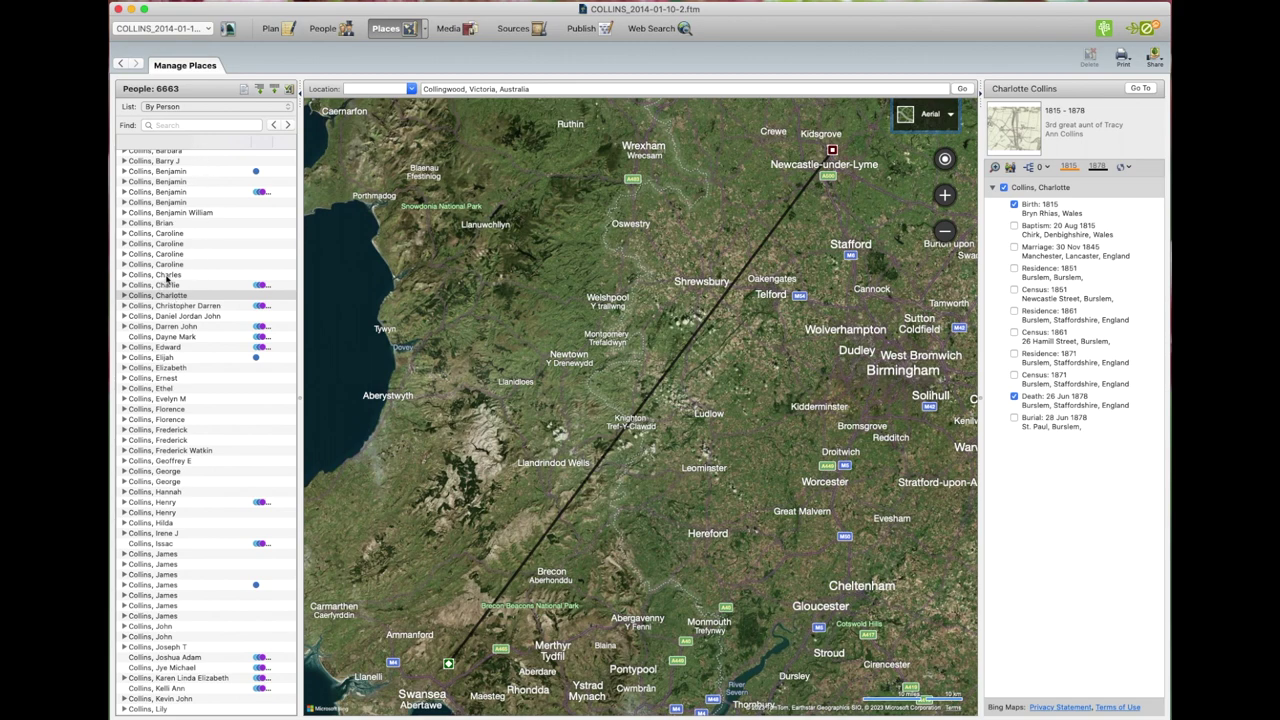
left_click(167, 275)
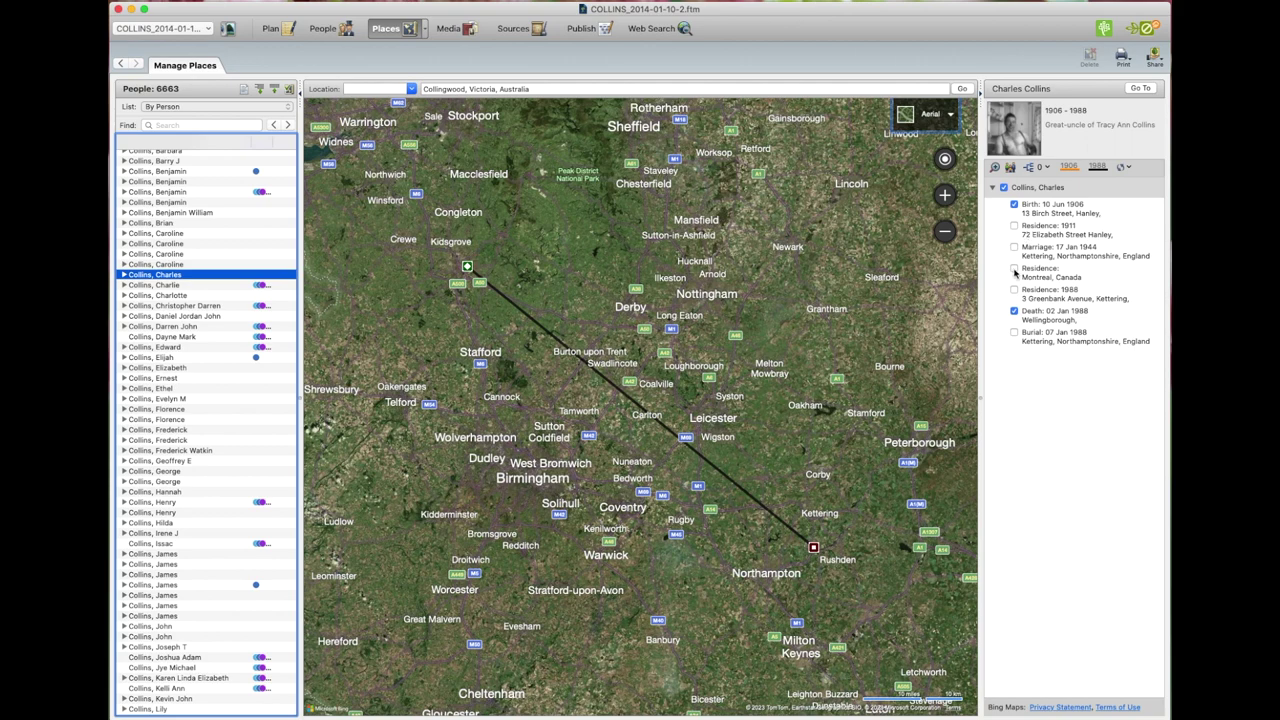
left_click(1014, 268)
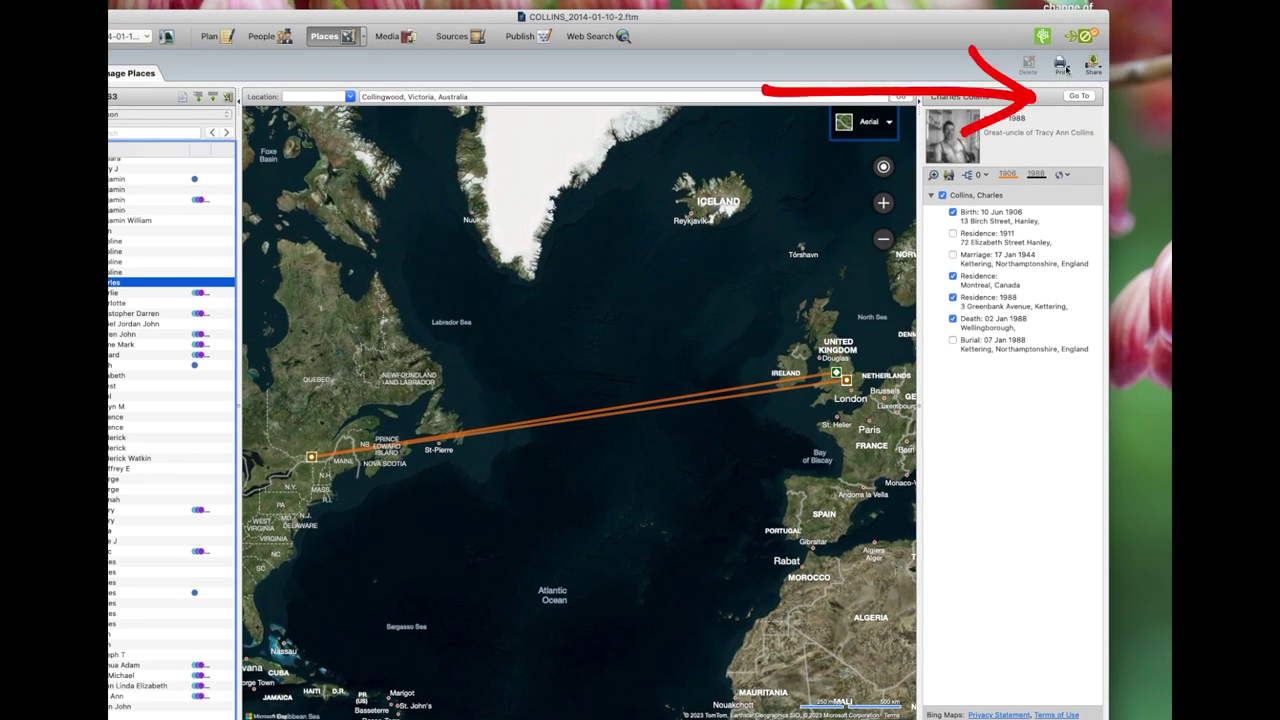
Preview the printout of the great-uncle's Aerial map and cancel printing
left_click(1064, 66)
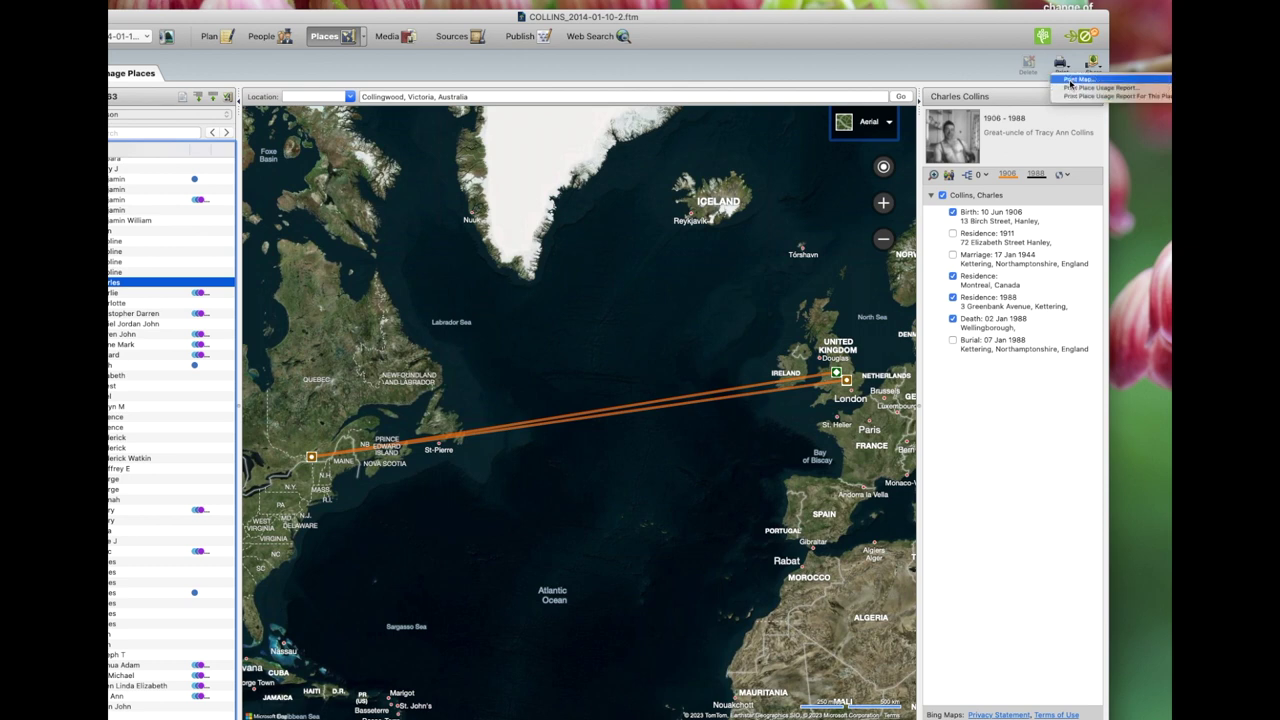
left_click(1070, 80)
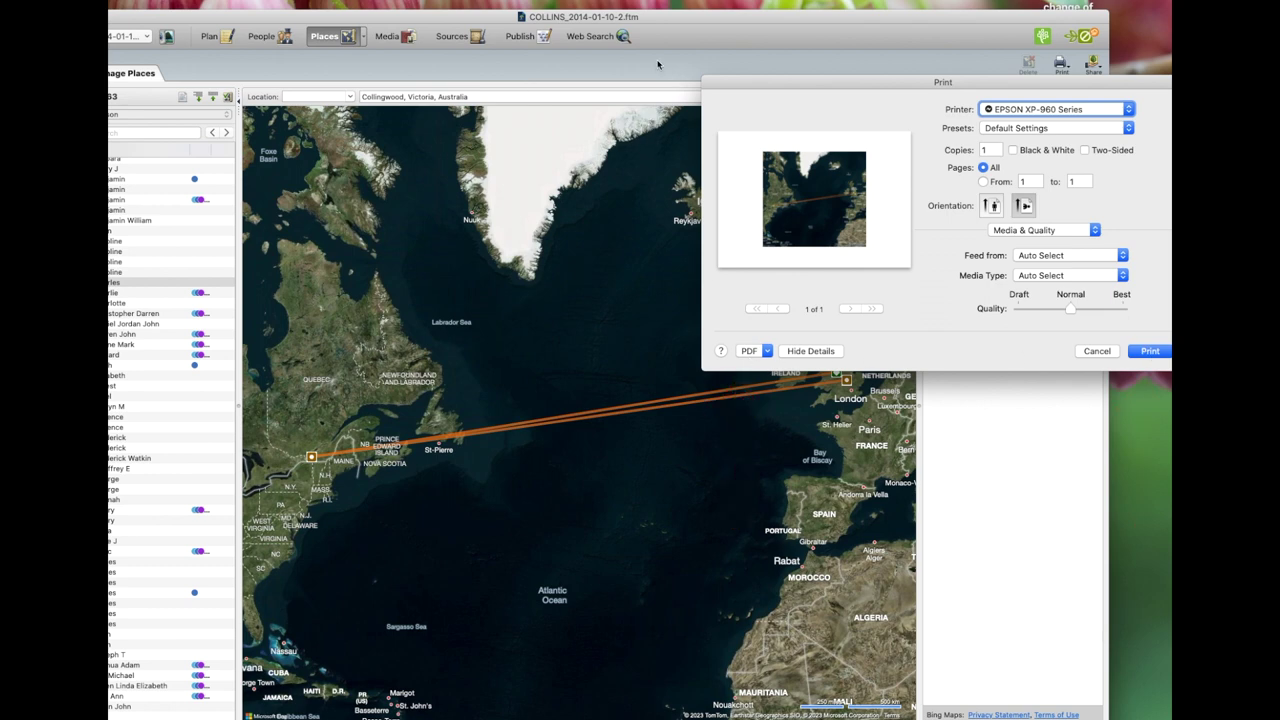
left_click(1097, 351)
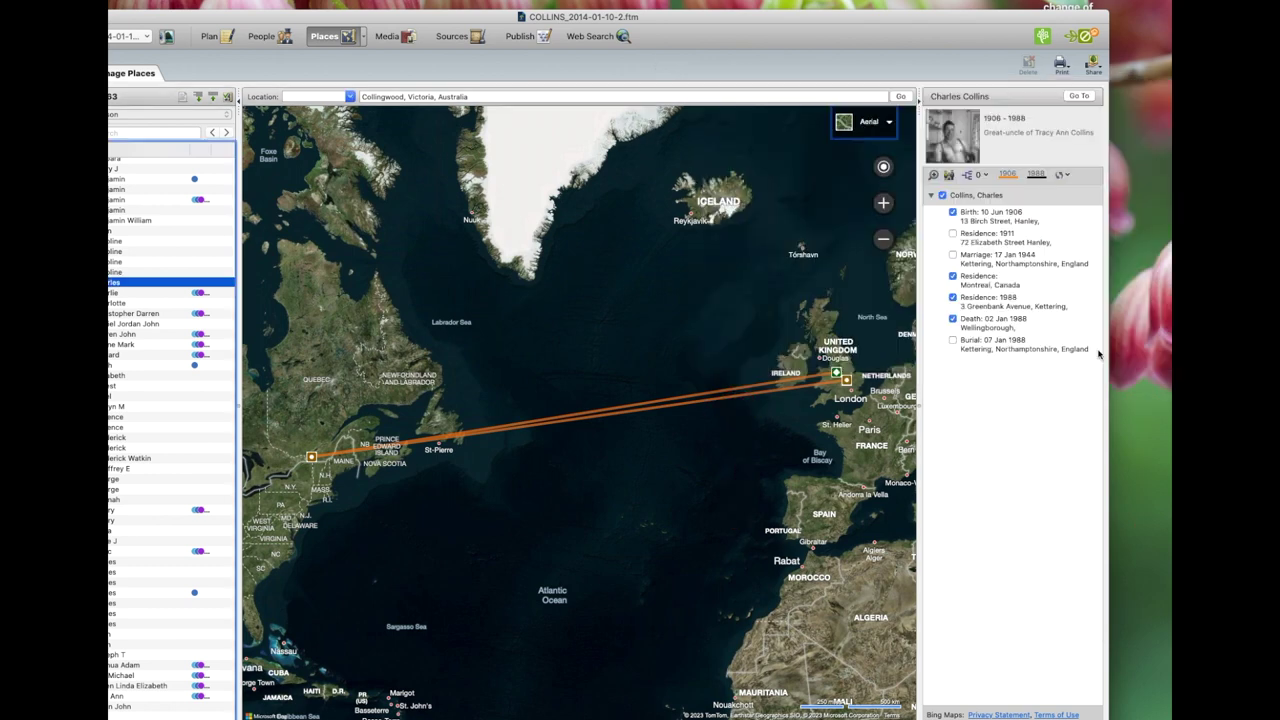
Preview the great-uncle's map printout in the Road style, cancel printing, and restore the Aerial style
left_click(866, 121)
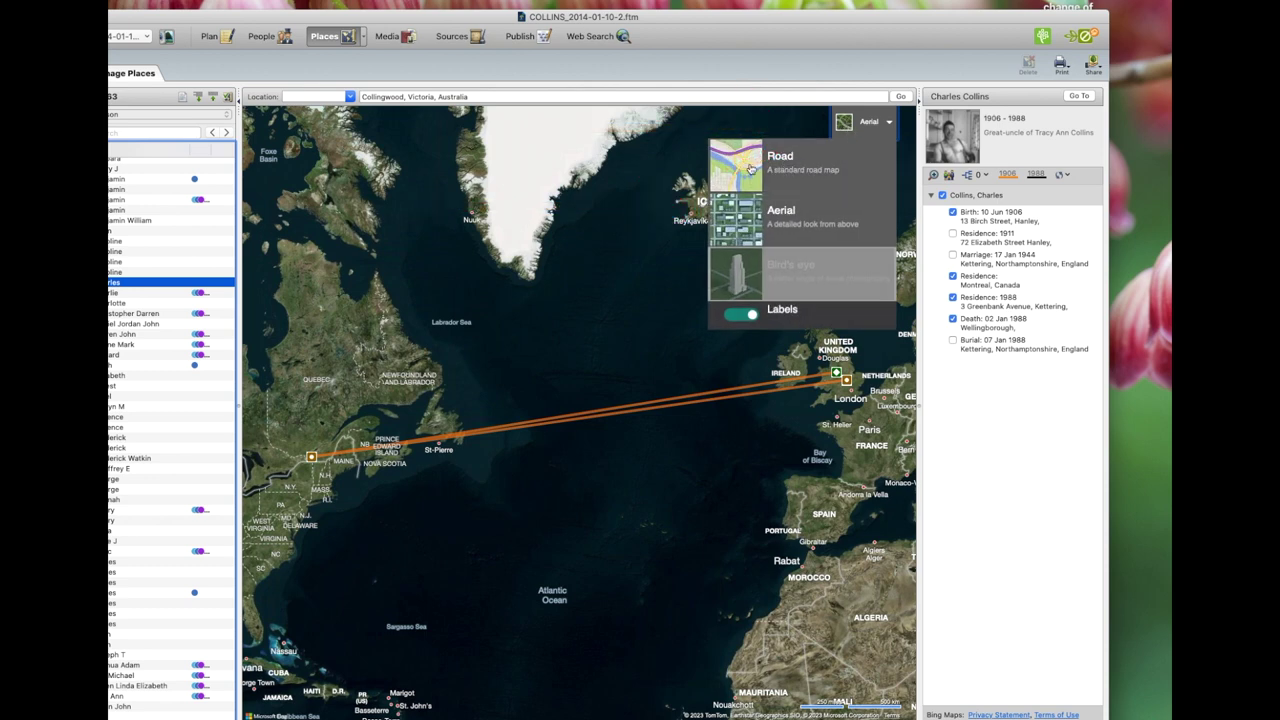
left_click(742, 315)
left_click(744, 316)
left_click(736, 162)
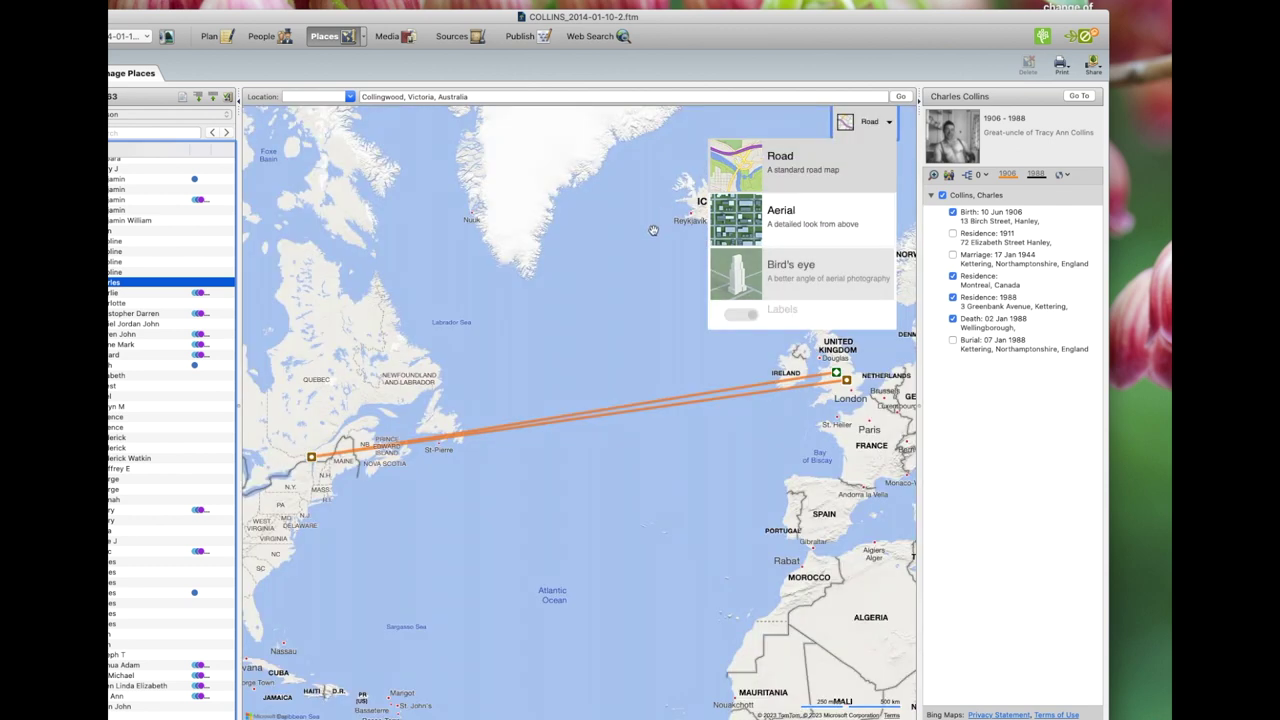
left_click(1066, 66)
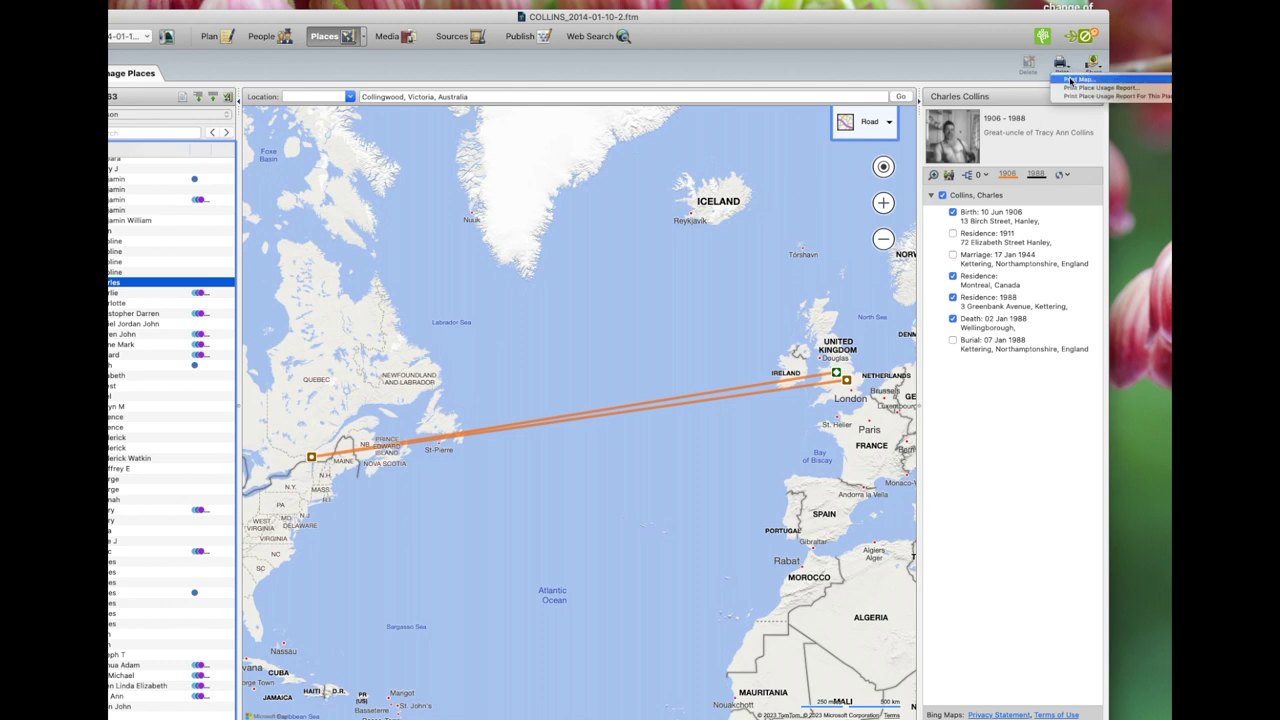
left_click(1070, 80)
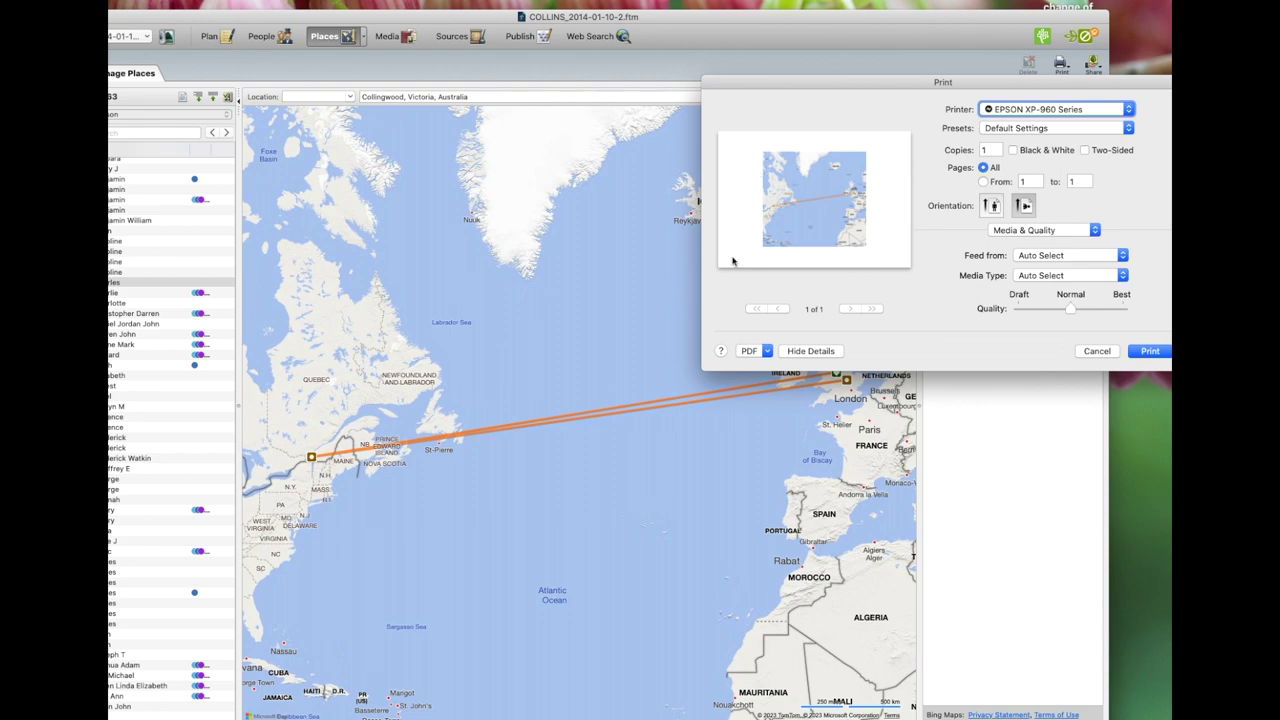
left_click(1097, 351)
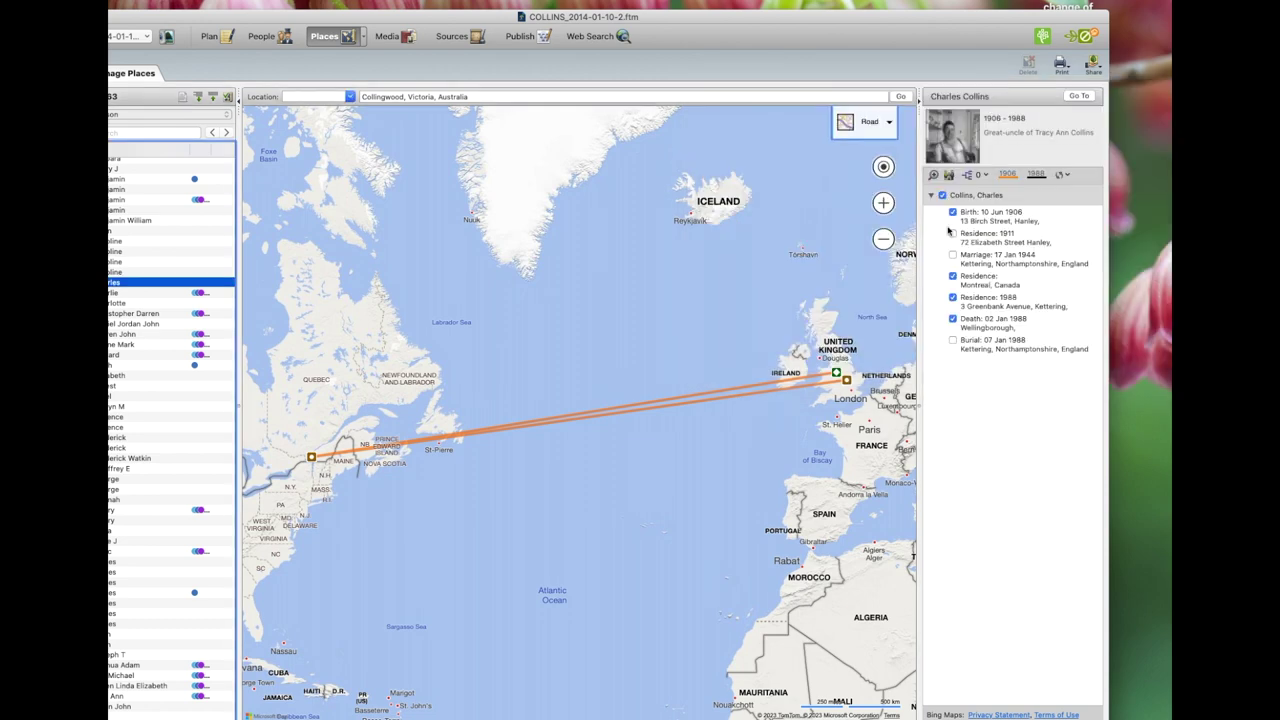
left_click(888, 121)
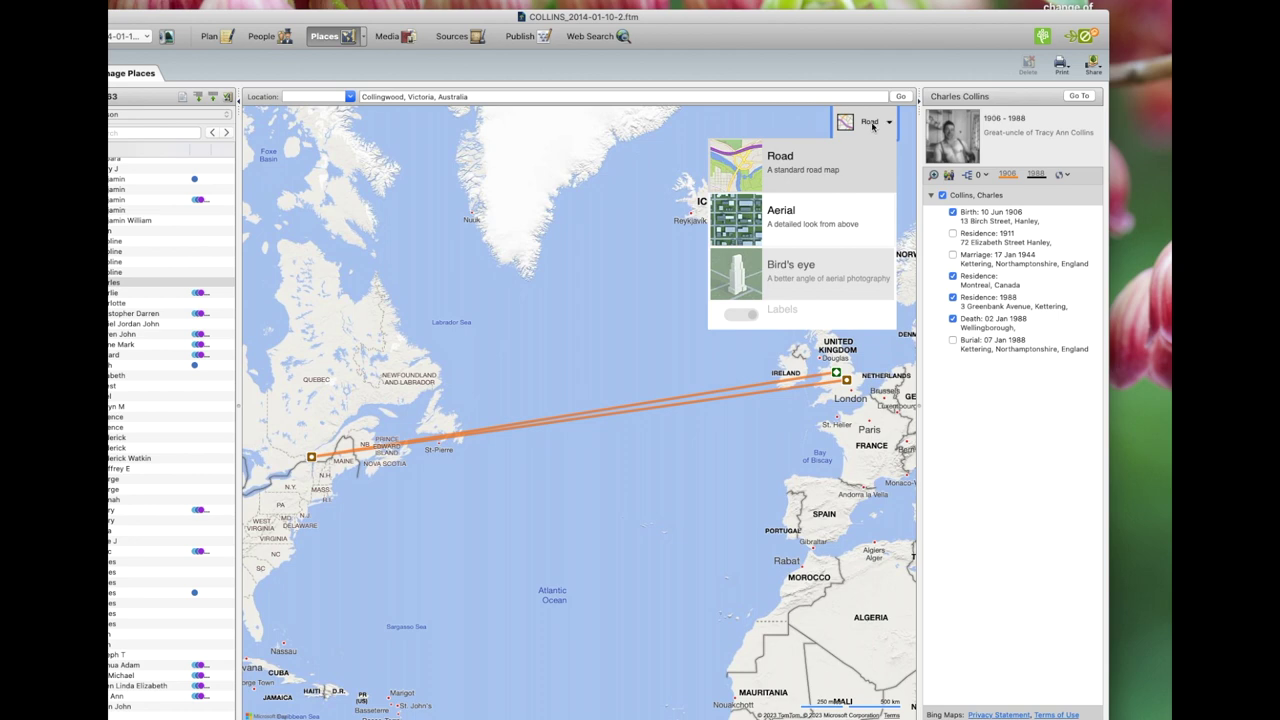
left_click(750, 228)
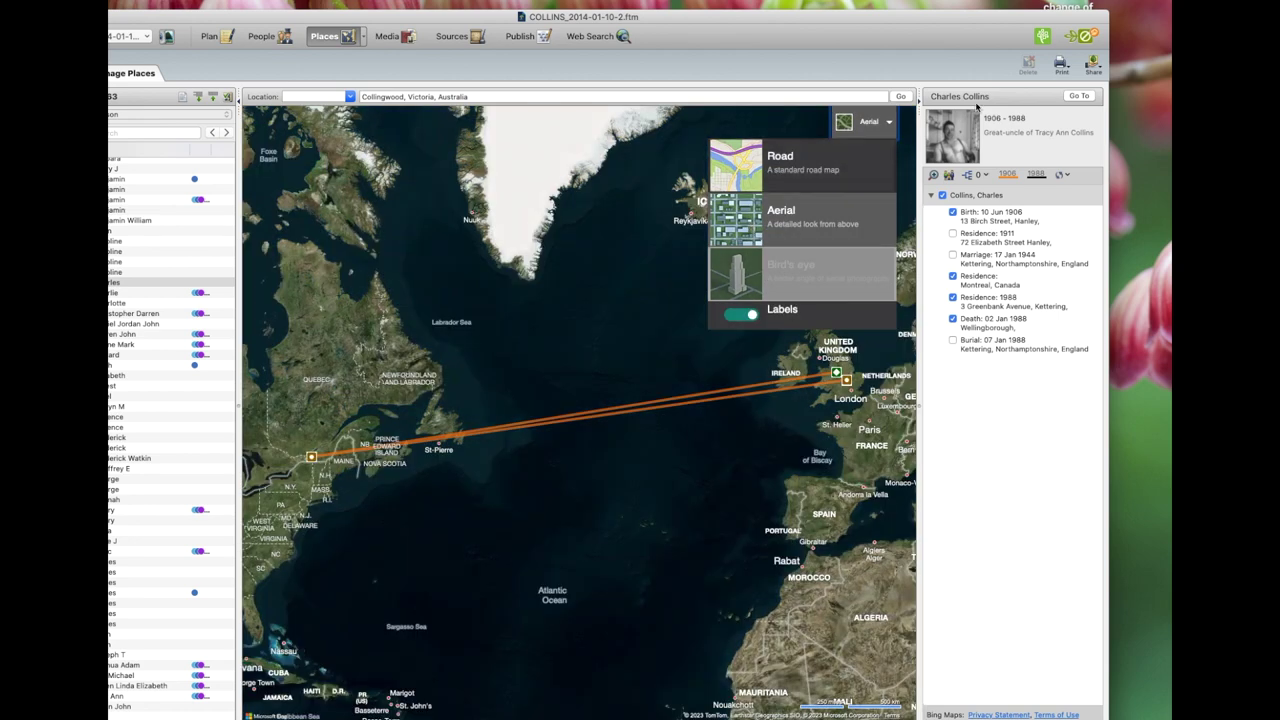
Preview the printout of the complete Place Usage Report and cancel printing
left_click(1062, 64)
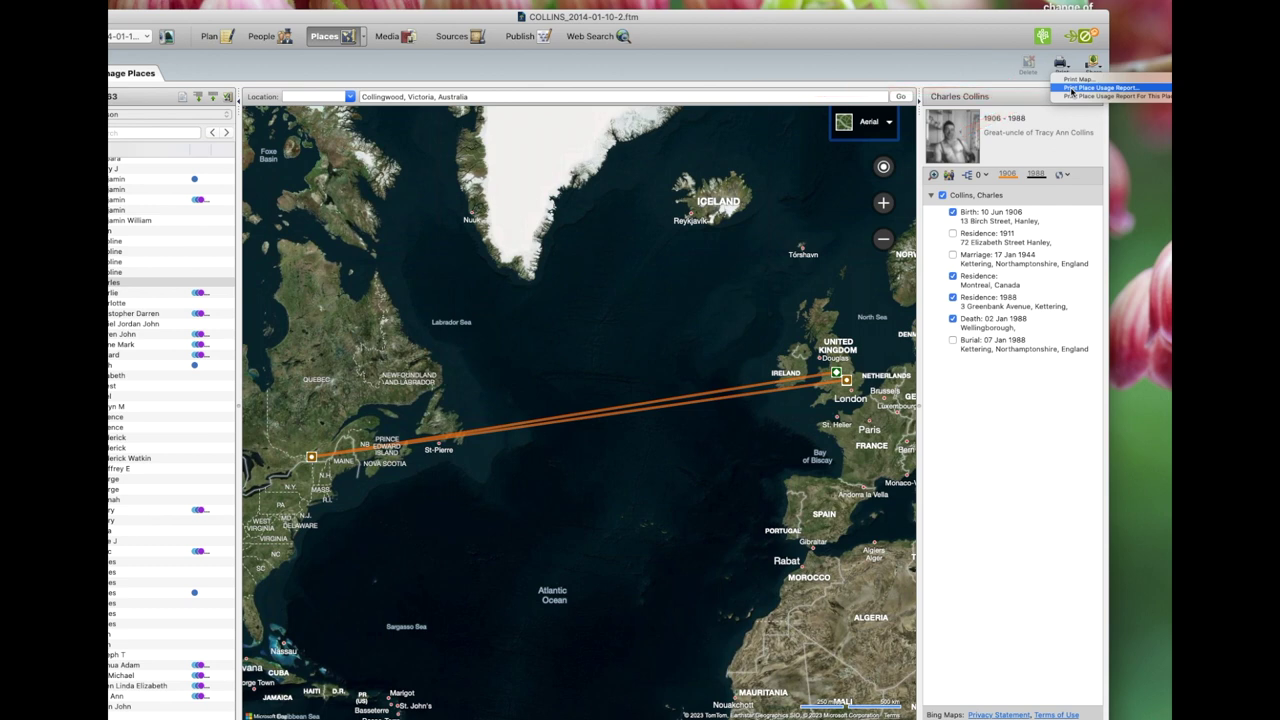
left_click(1072, 89)
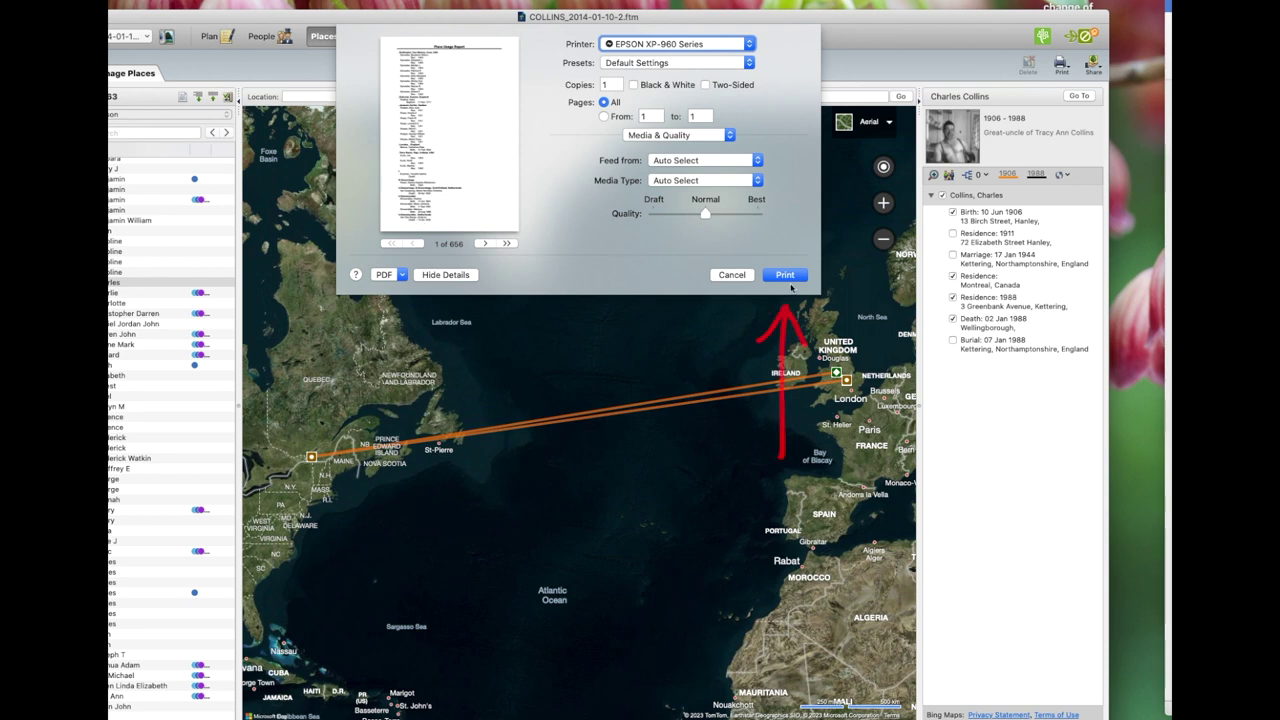
left_click(731, 274)
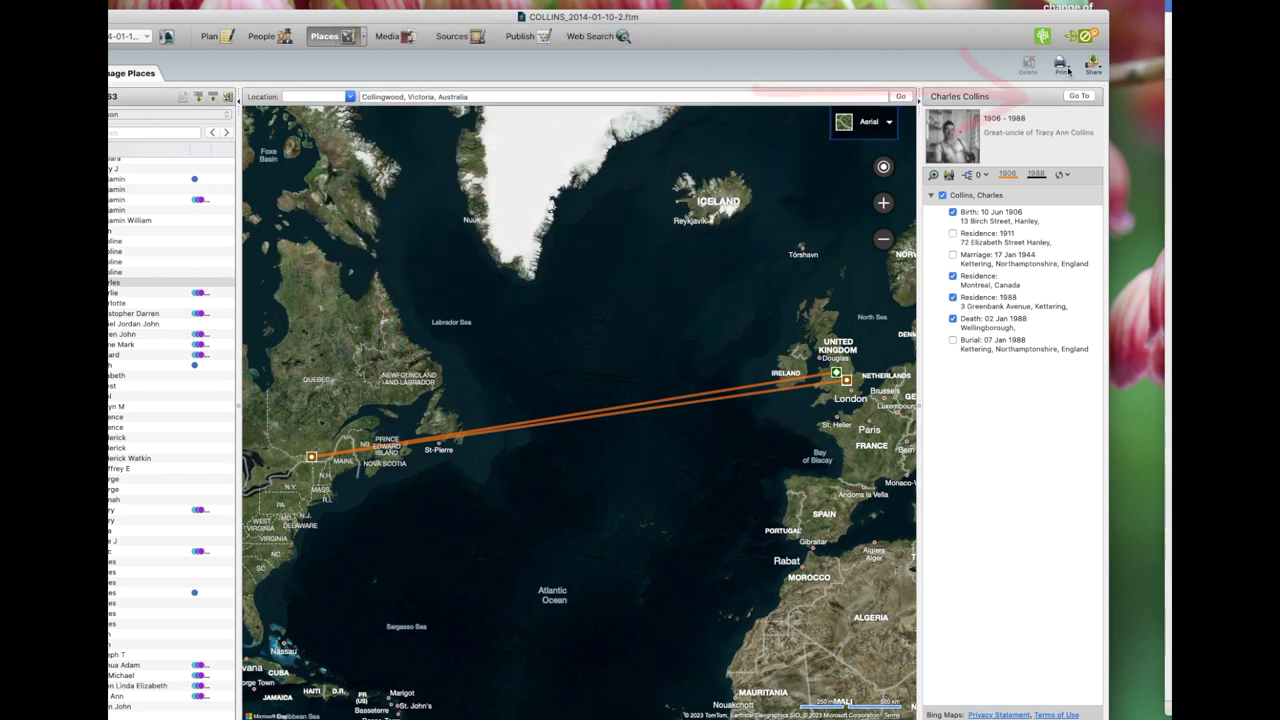
Preview the Place Usage Report For This Place, check the PDF output options, and cancel printing
left_click(1066, 70)
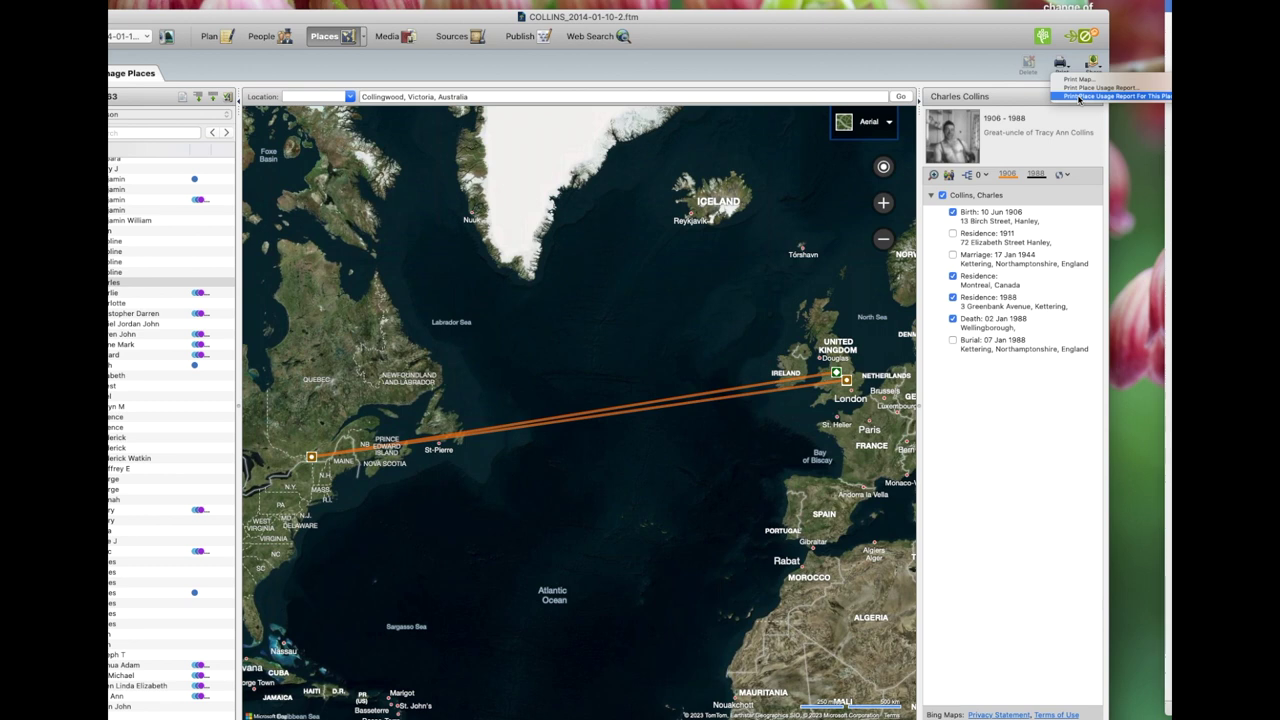
left_click(1078, 97)
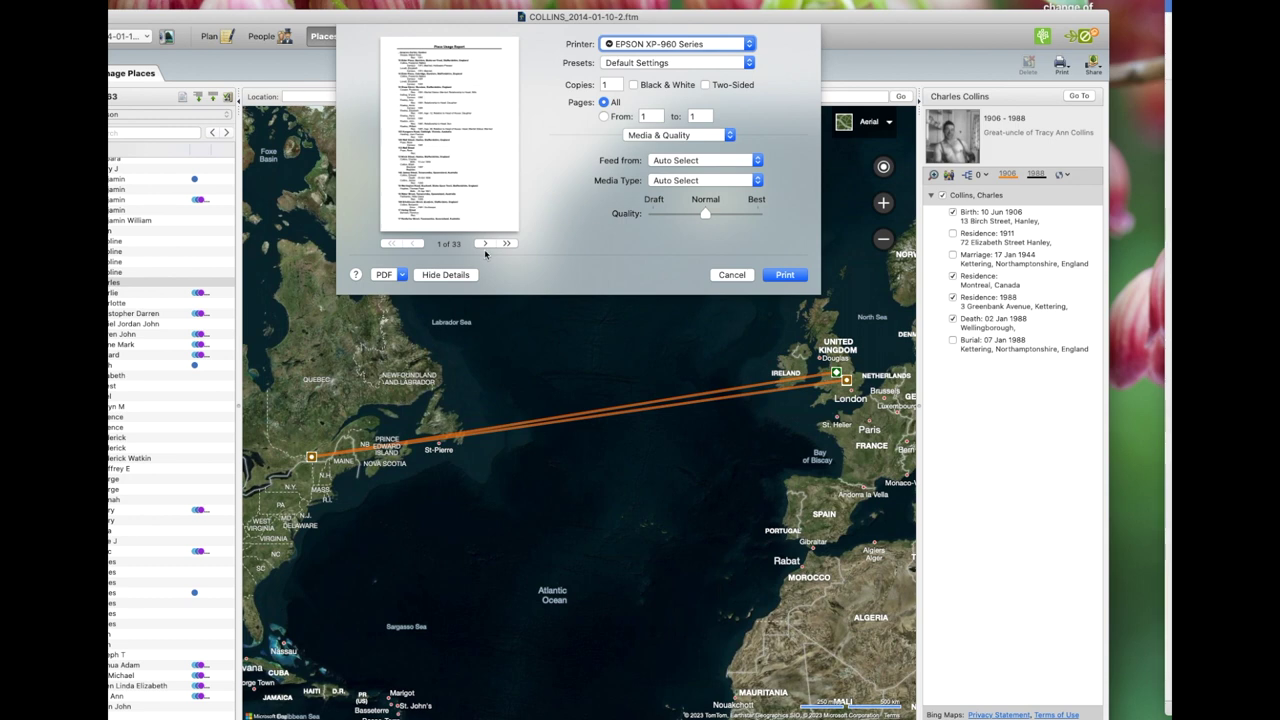
left_click(399, 277)
left_click(576, 258)
left_click(732, 275)
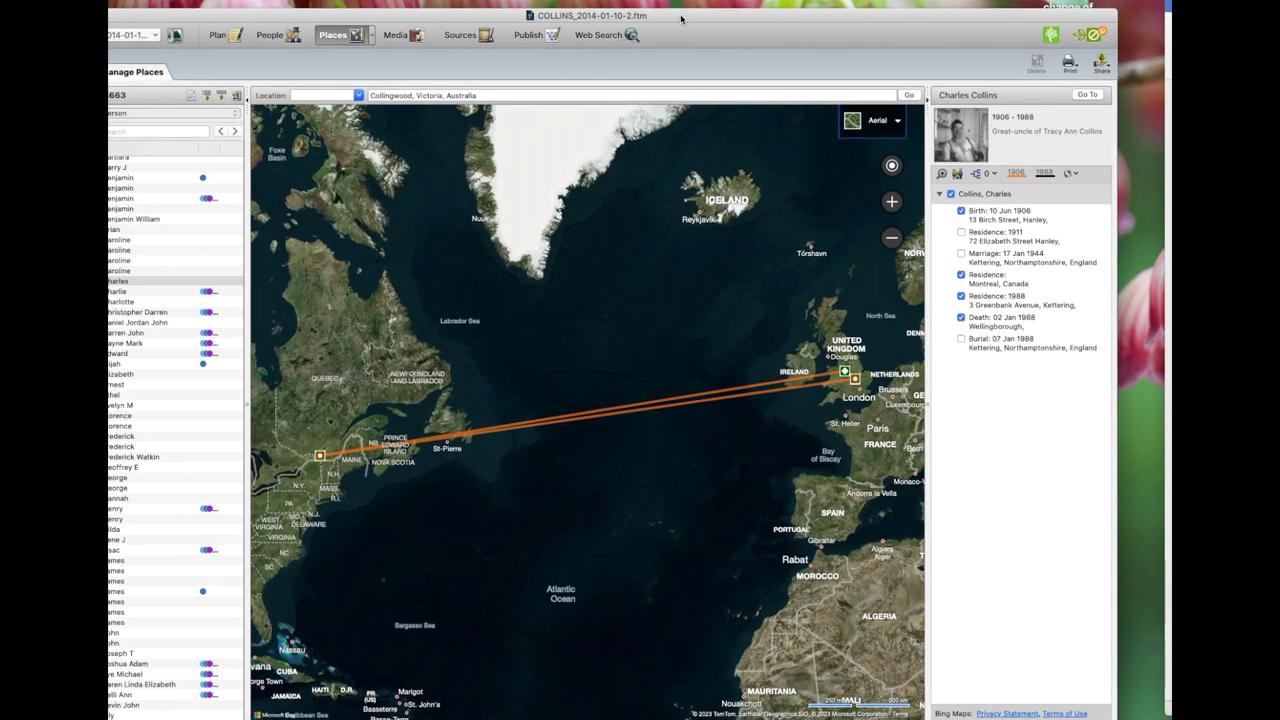
Select the tree owner's paternal grandfather among the same-named entries in the people list
left_click_drag(672, 18, 733, 13)
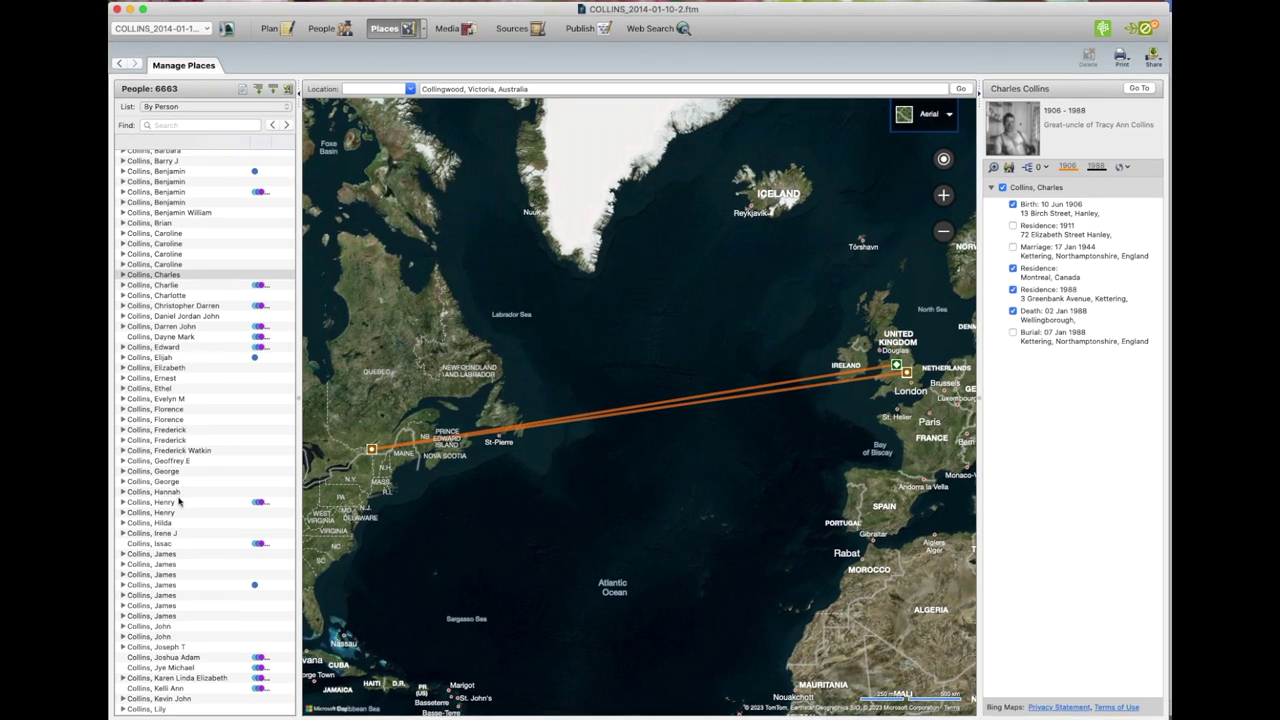
left_click(168, 576)
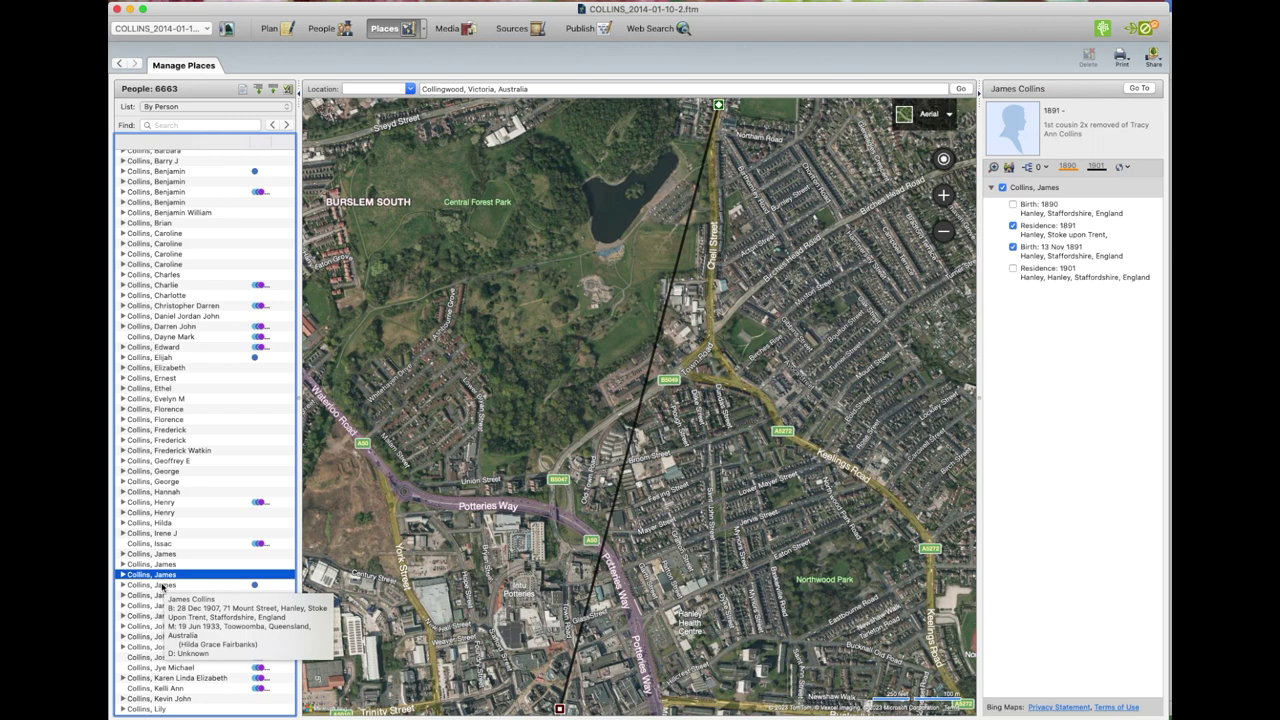
scroll(165, 575, "down", 5)
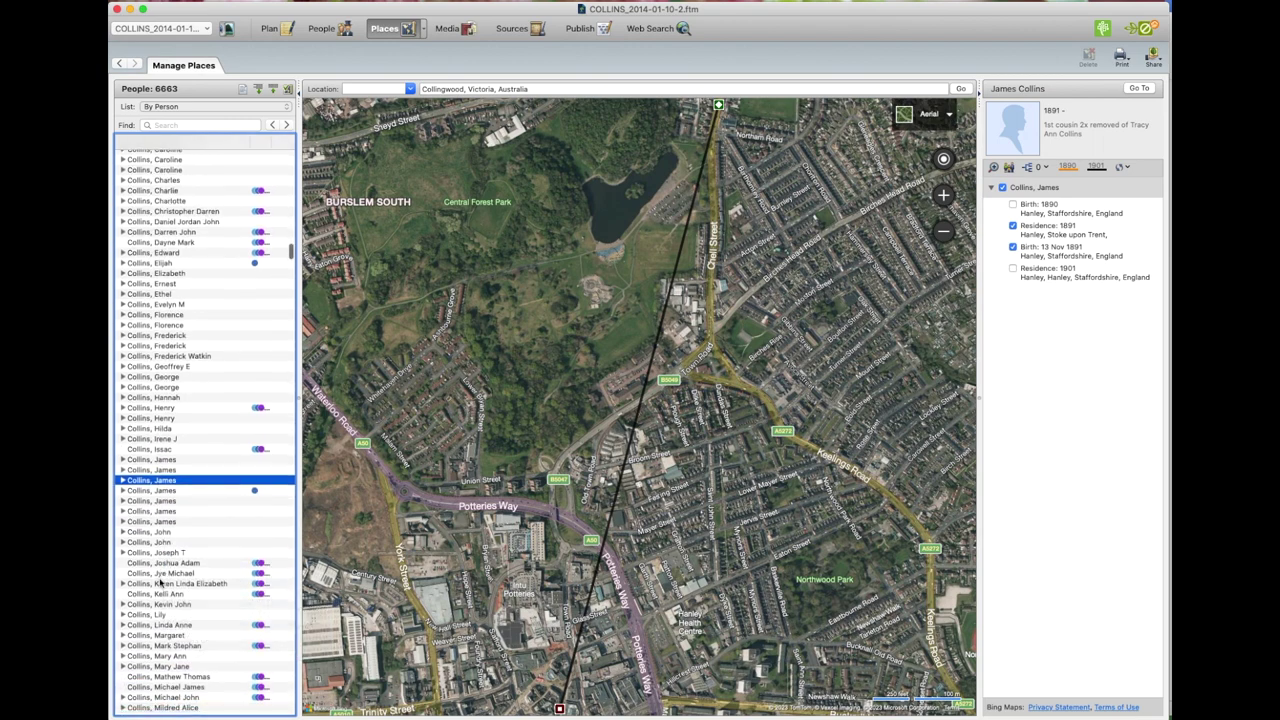
scroll(160, 497, "down", 1)
left_click(158, 497)
scroll(159, 492, "down", 1)
left_click(159, 488)
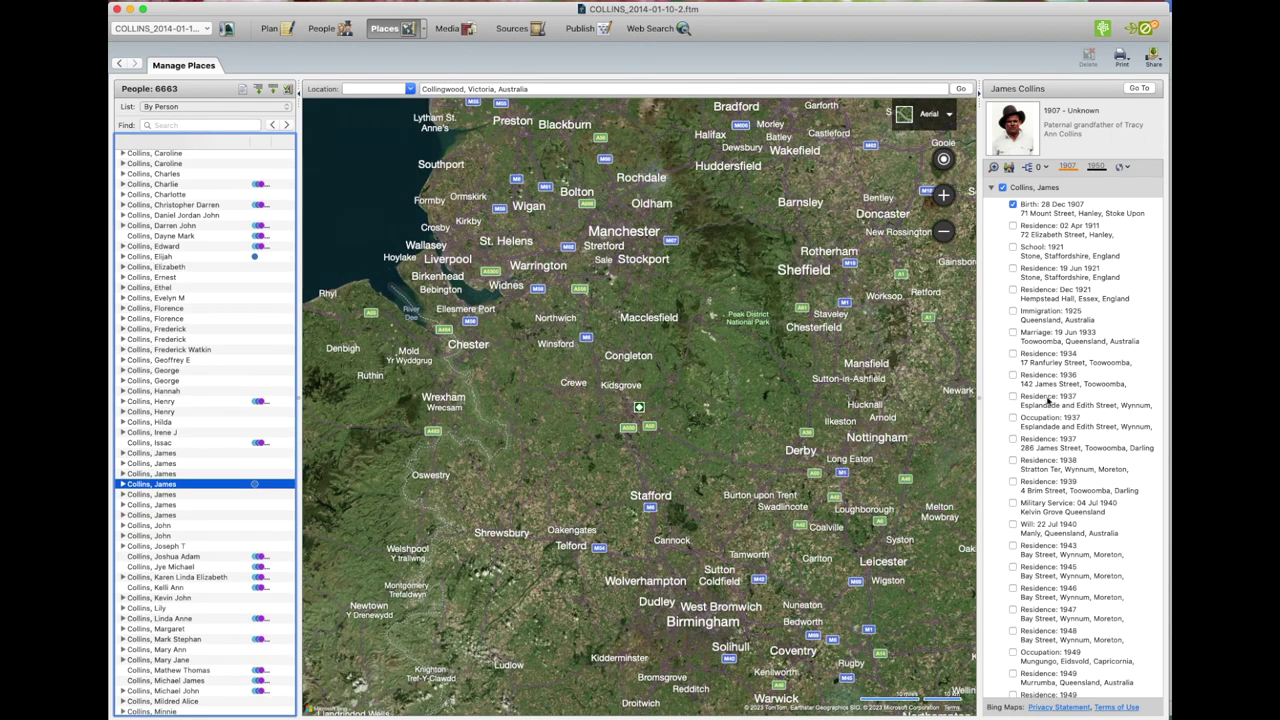
Review the grandfather's place facts and include his 1925 Immigration to Queensland, Australia on the map
scroll(1048, 400, "down", 5)
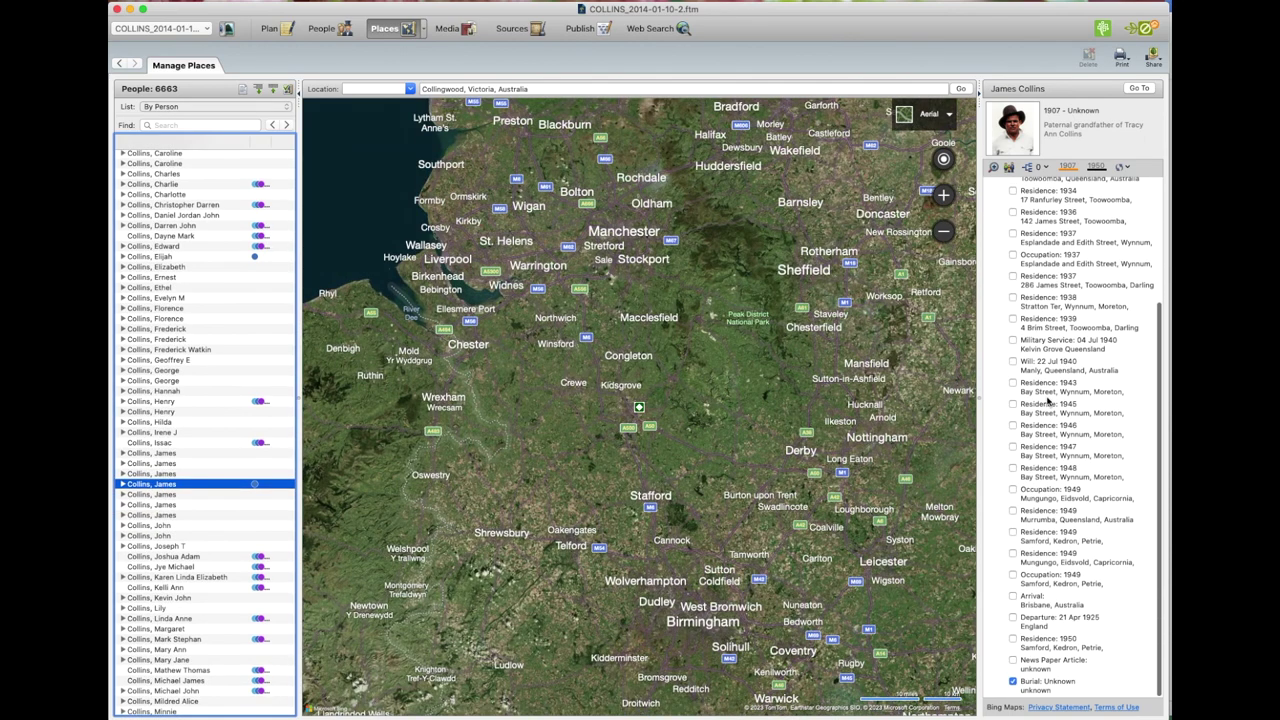
scroll(1048, 400, "up", 5)
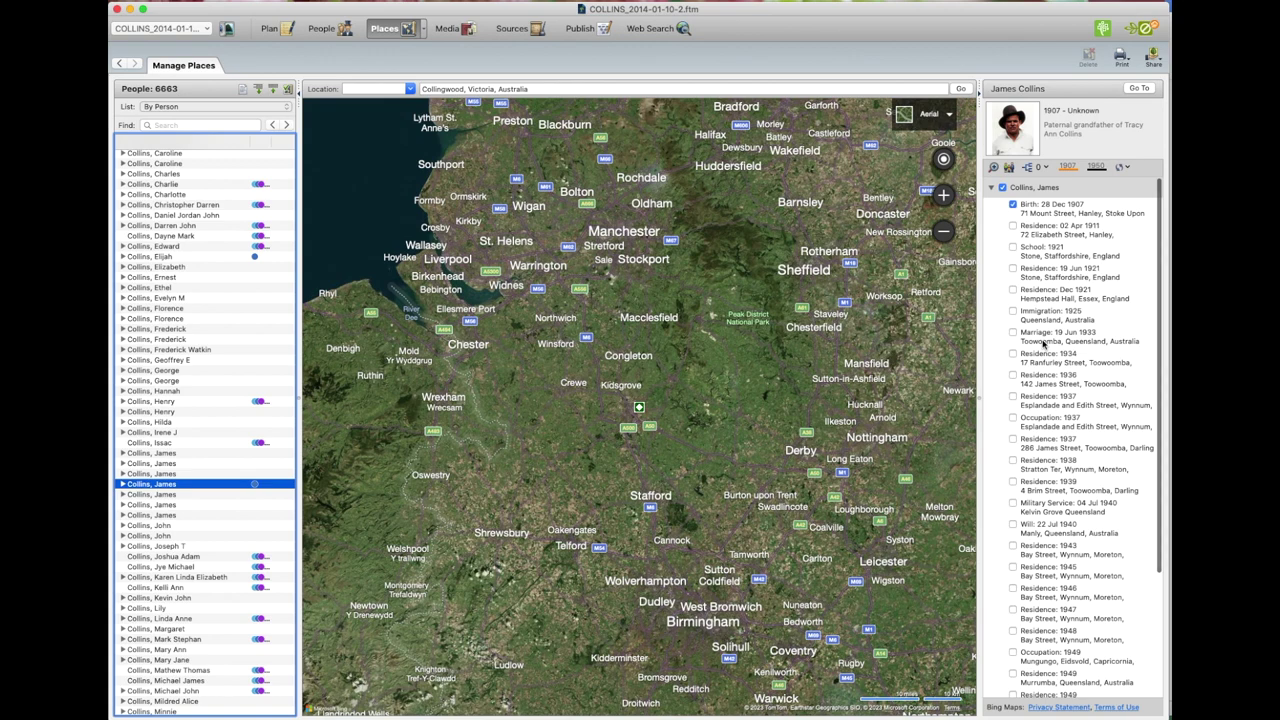
left_click(1013, 311)
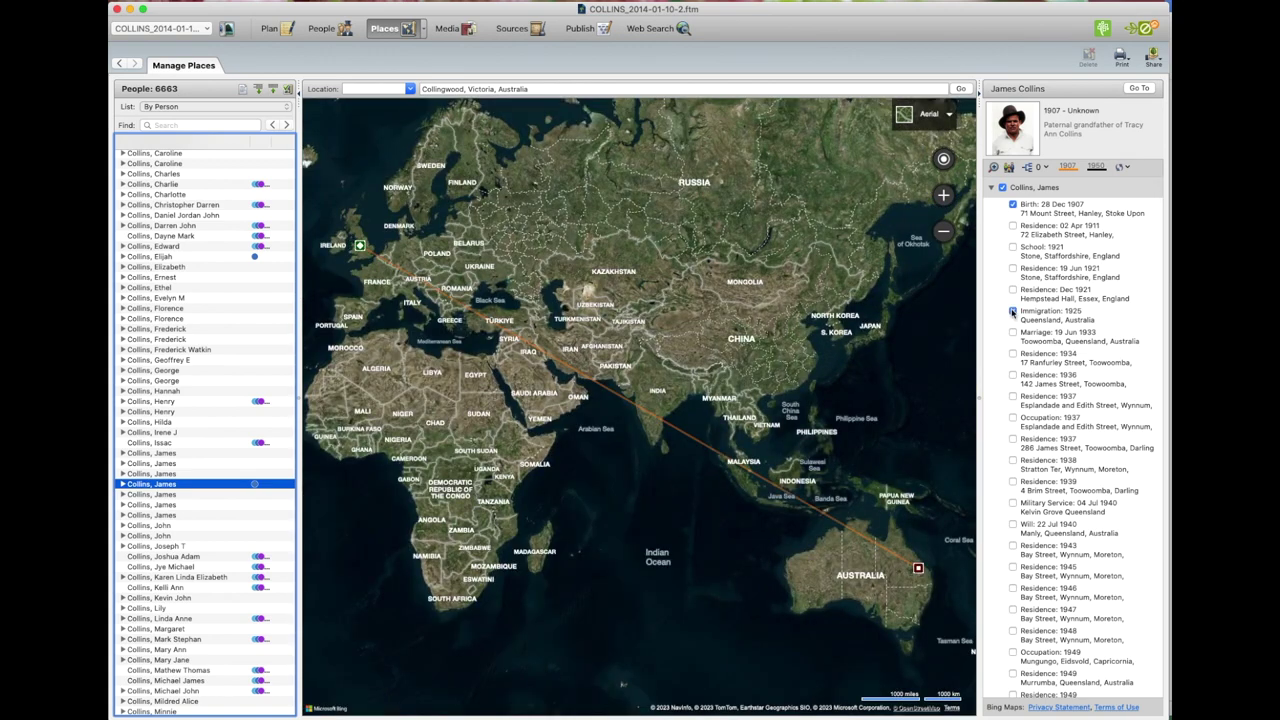
left_click(1012, 312)
scroll(1057, 353, "down", 3)
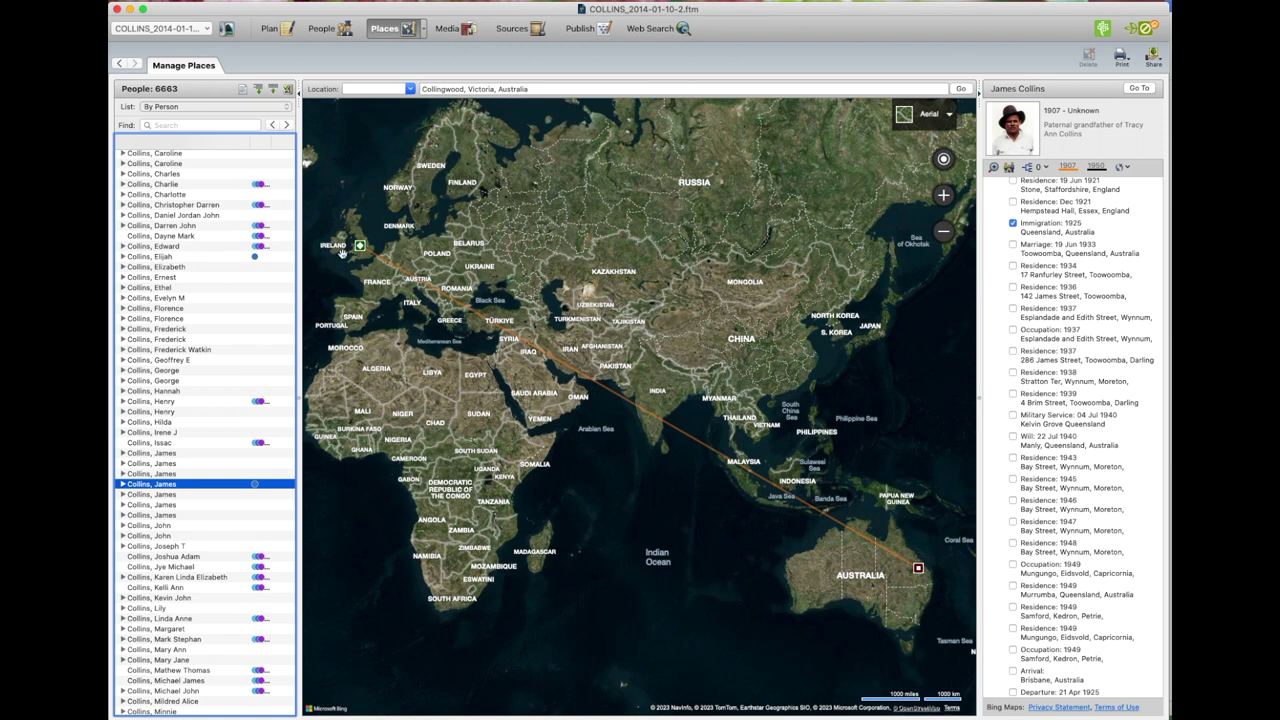
Preview the printout of the grandfather's Aerial migration map and cancel printing
left_click(1126, 59)
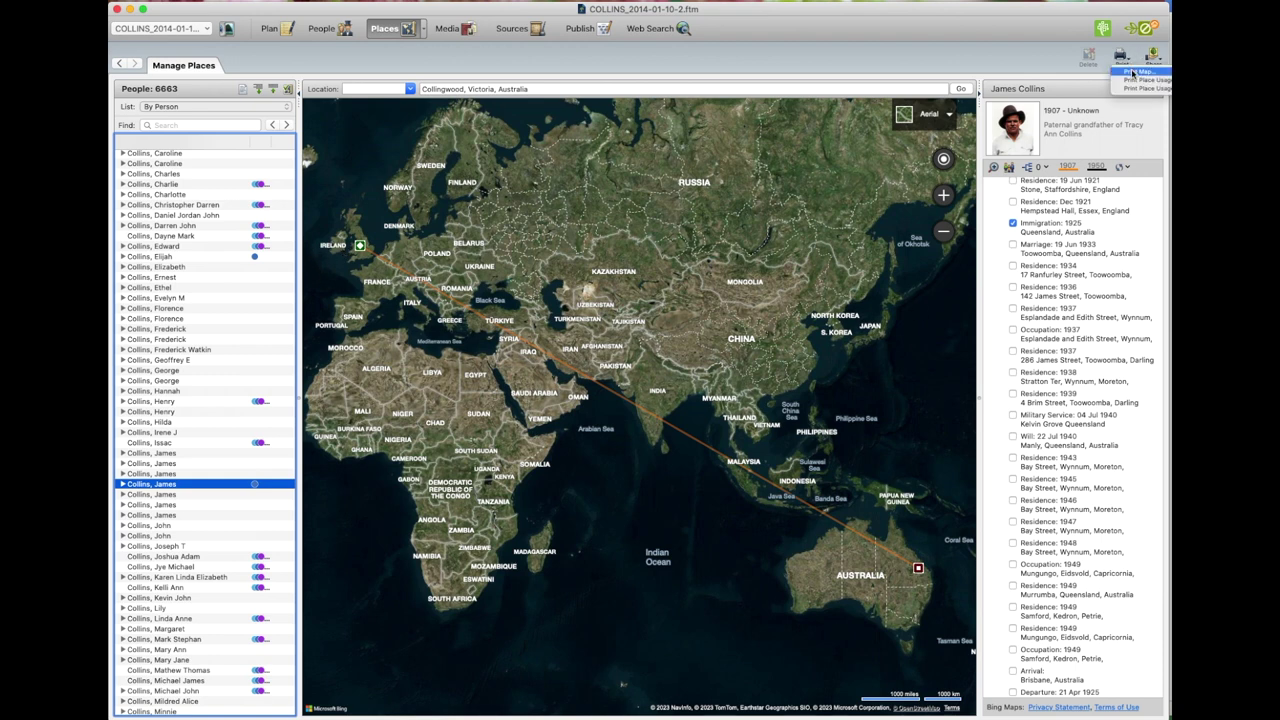
left_click(1133, 72)
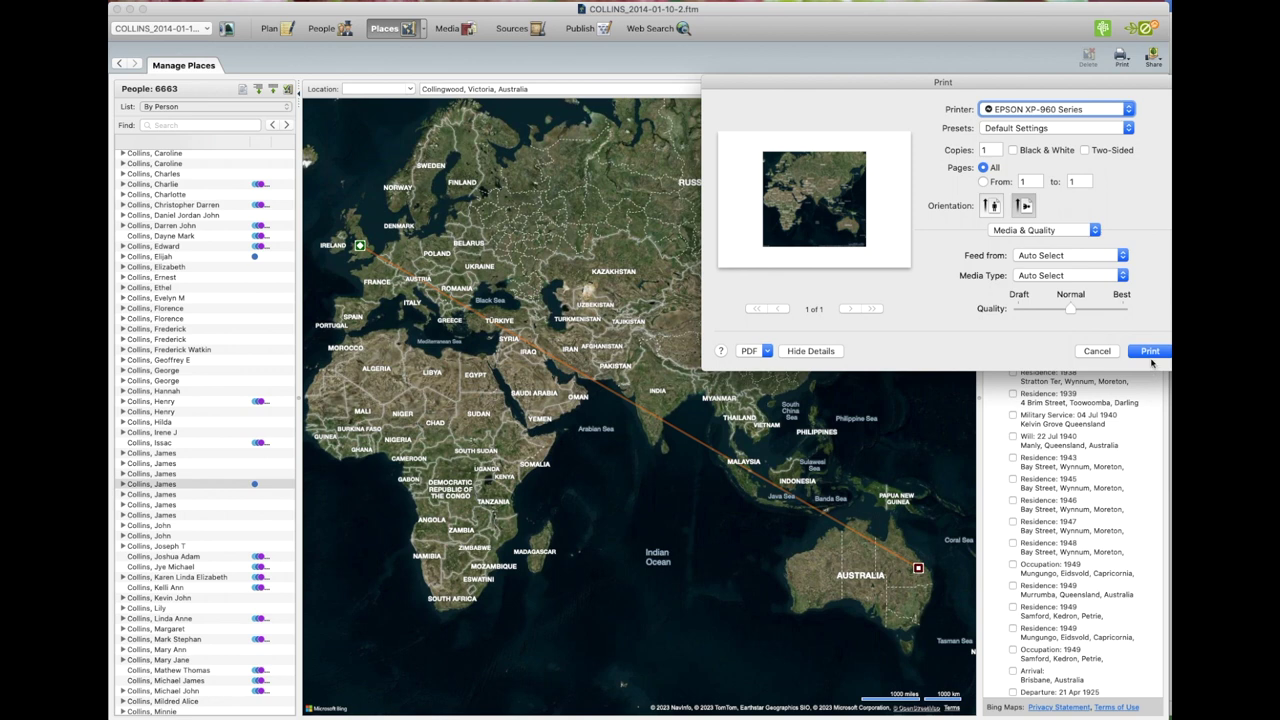
left_click(1100, 356)
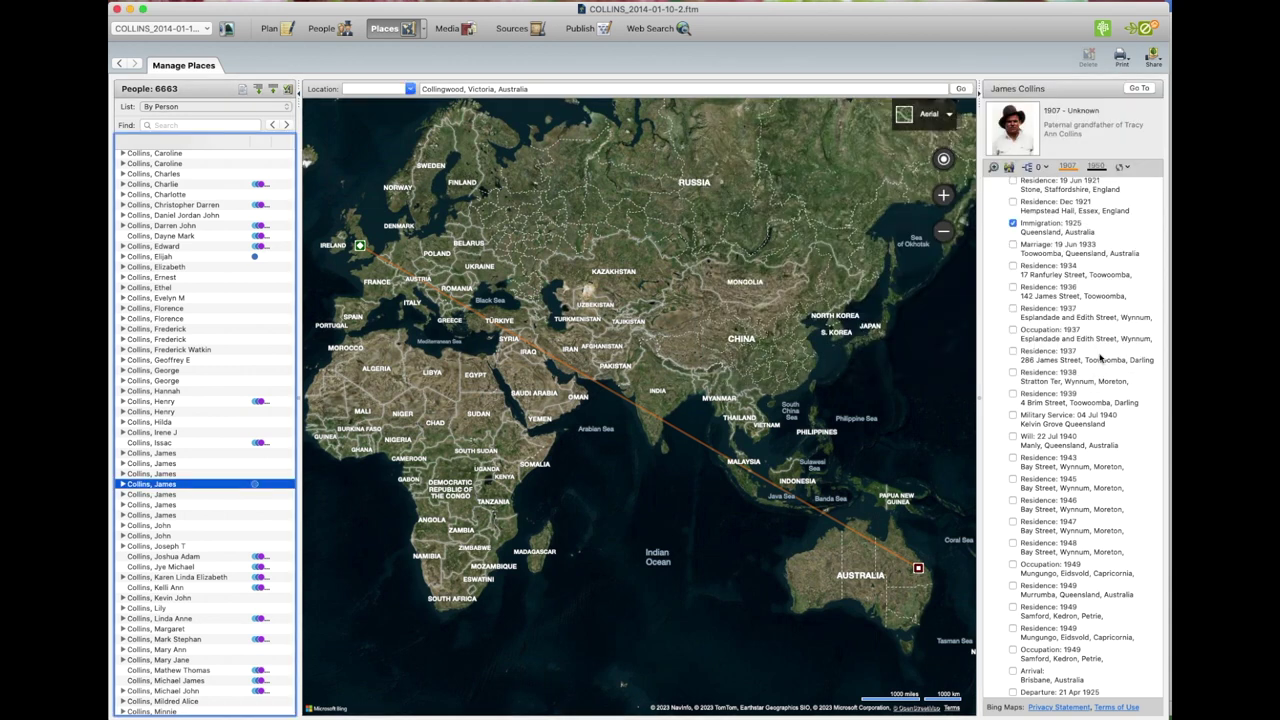
Switch the grandfather's migration map to the Road style and close the map style choices
left_click(930, 113)
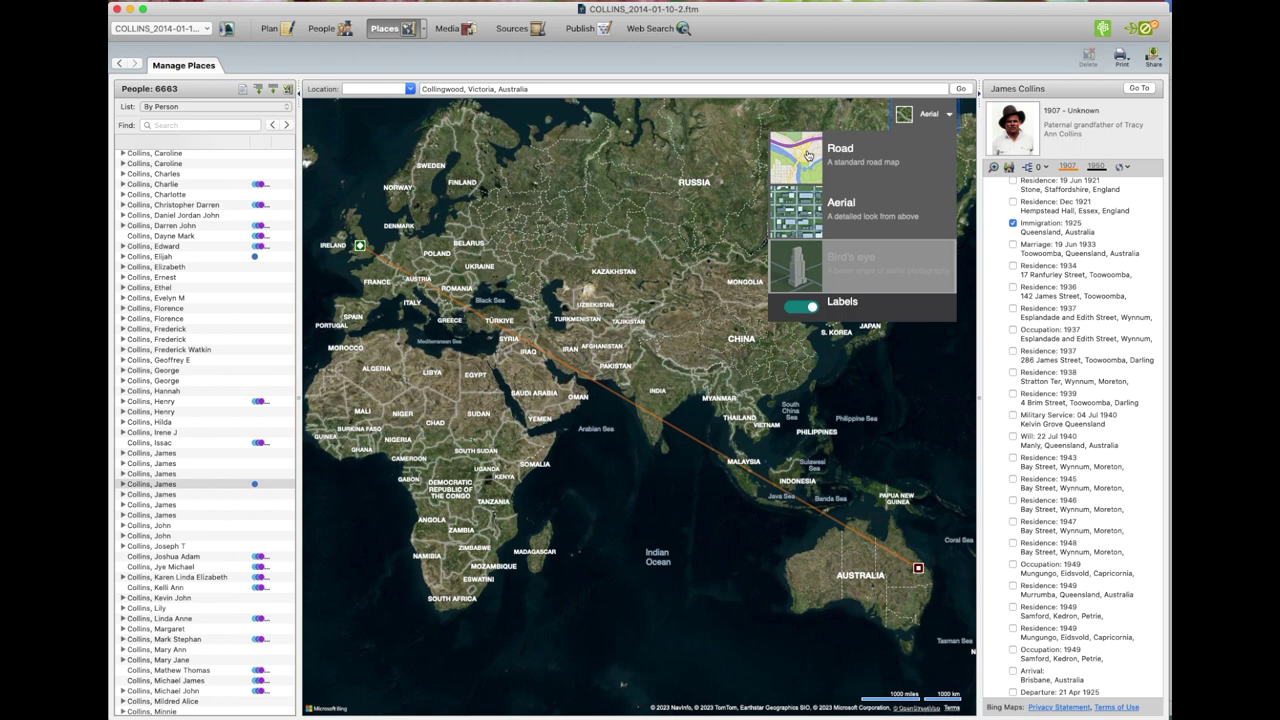
left_click(808, 155)
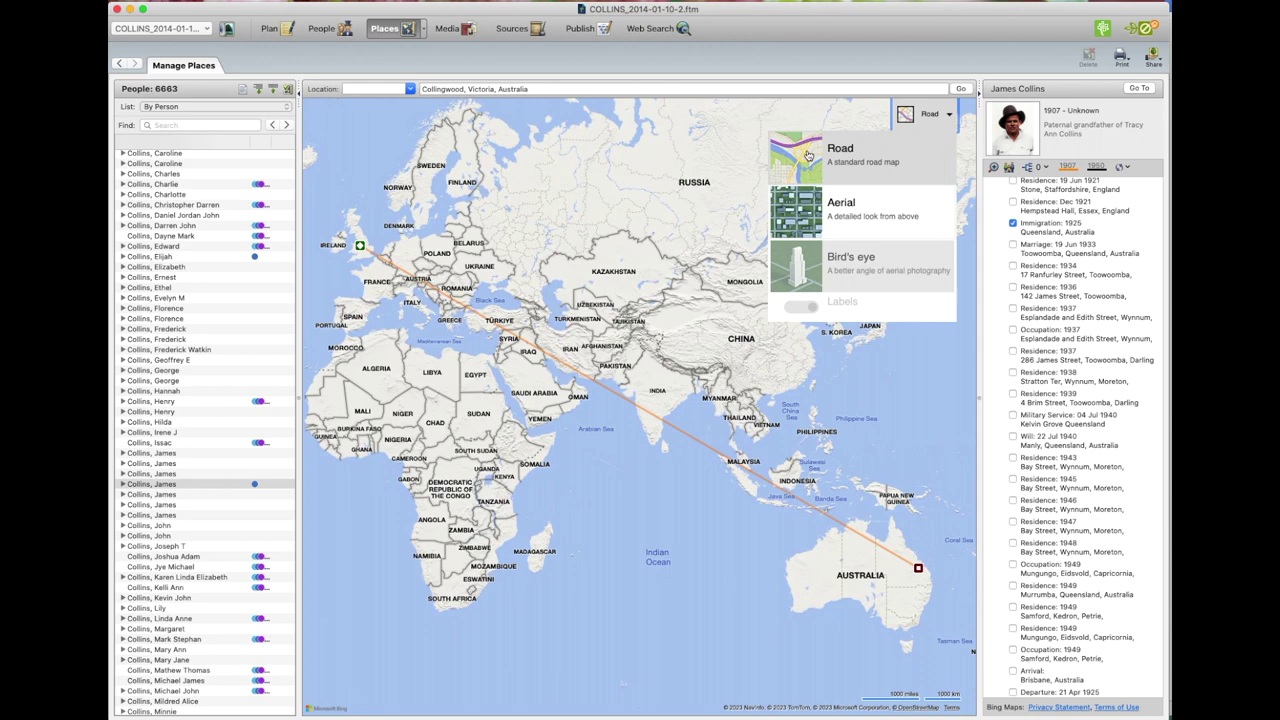
left_click(718, 228)
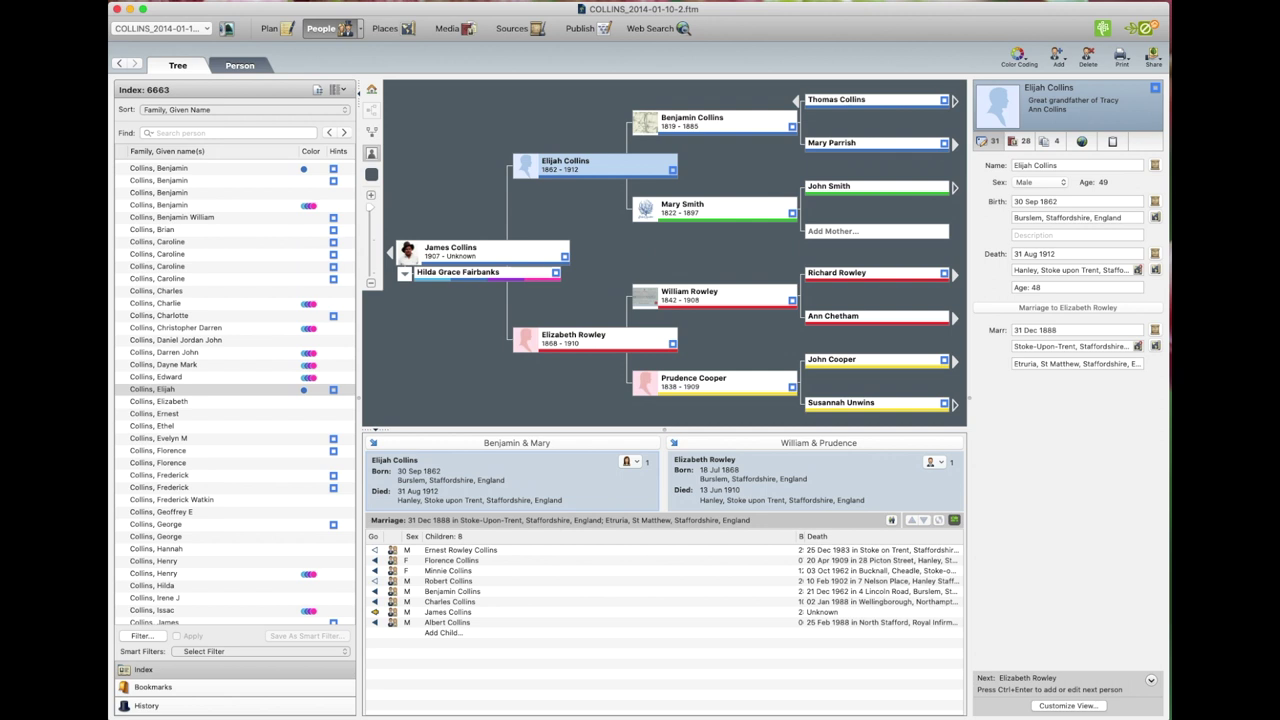
Create a Pedigree Chart for the tree owner's great-grandfather from the Publish collection
left_click(590, 31)
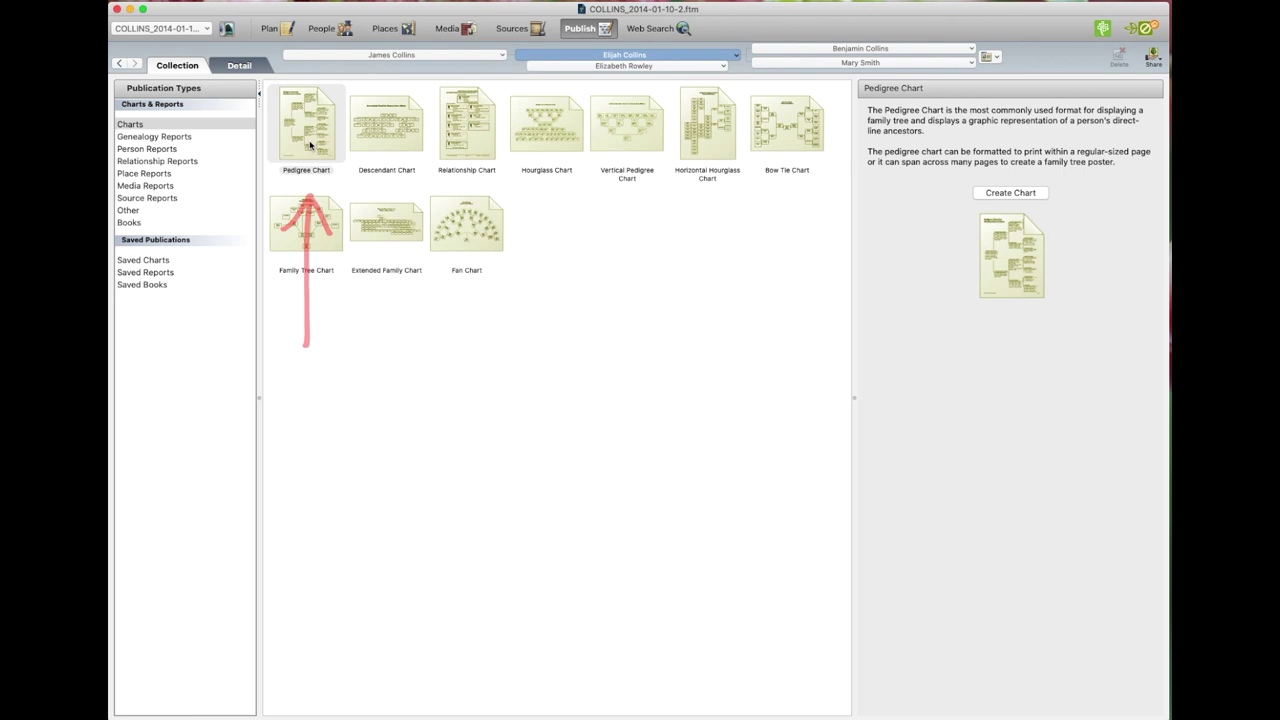
left_click(310, 145)
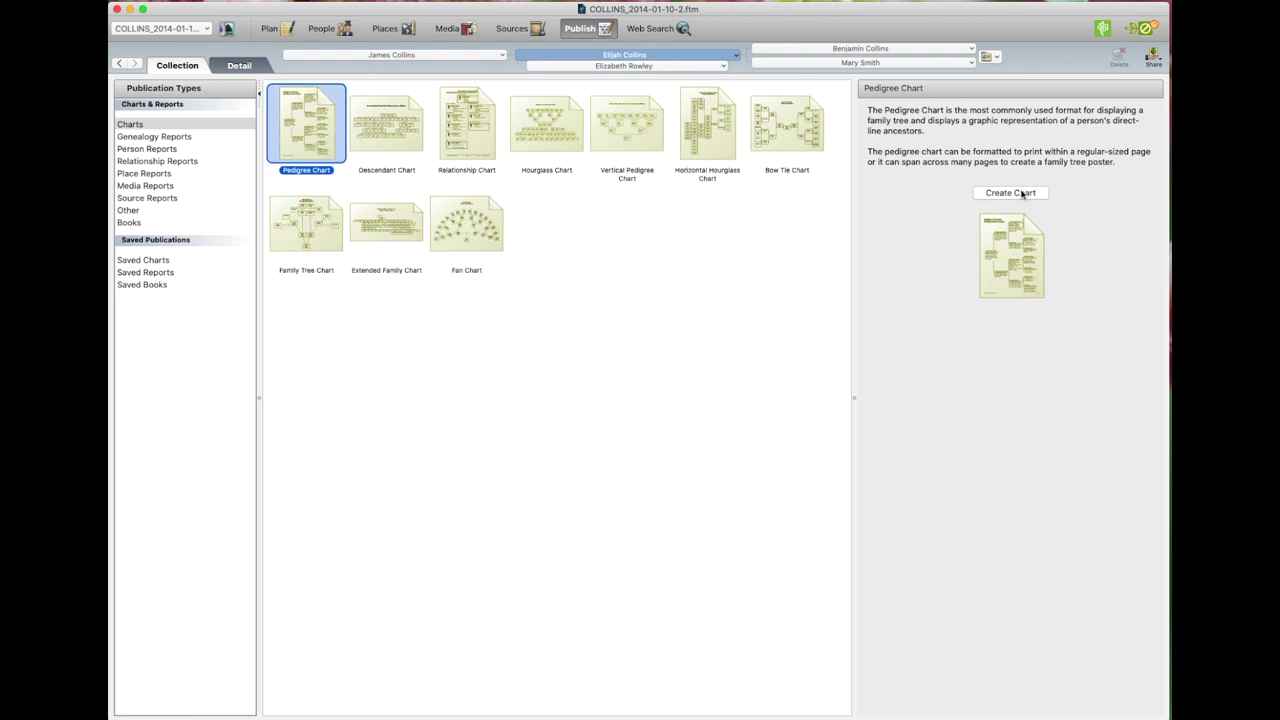
left_click(1021, 195)
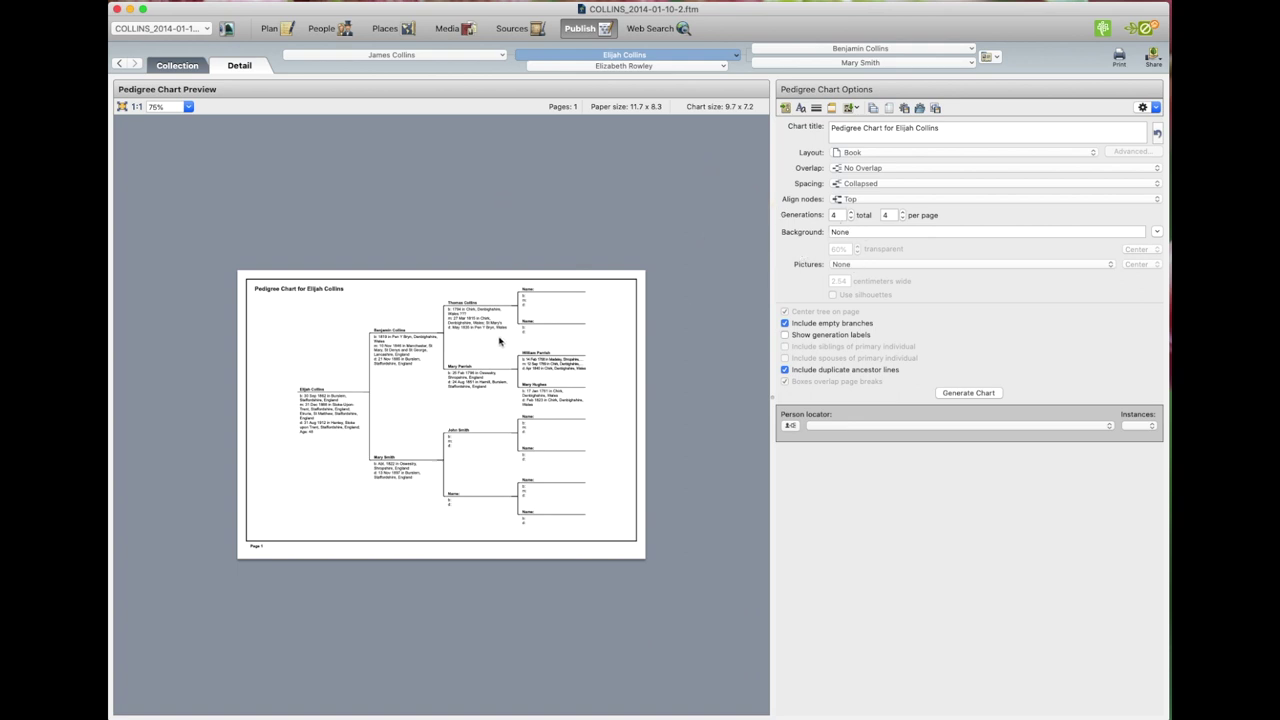
Review the pedigree chart's print settings and Save as PDF details, and cancel both saving and printing
left_click(1120, 60)
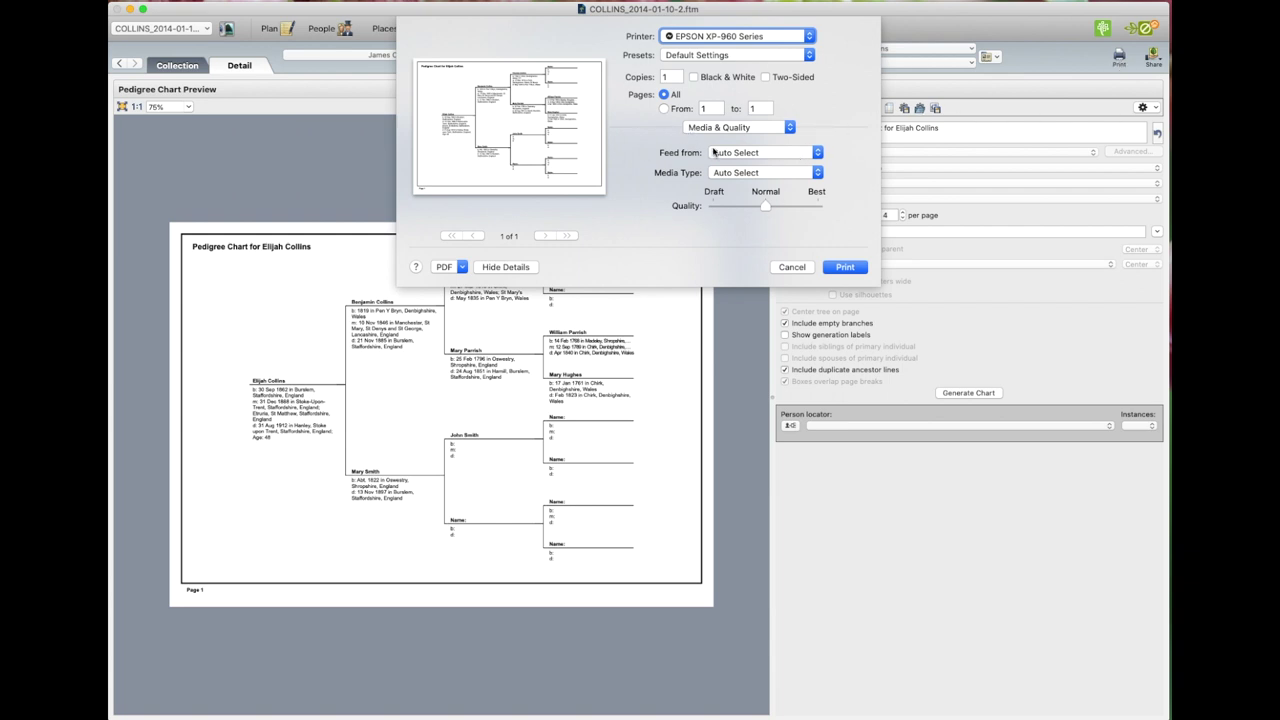
left_click(787, 128)
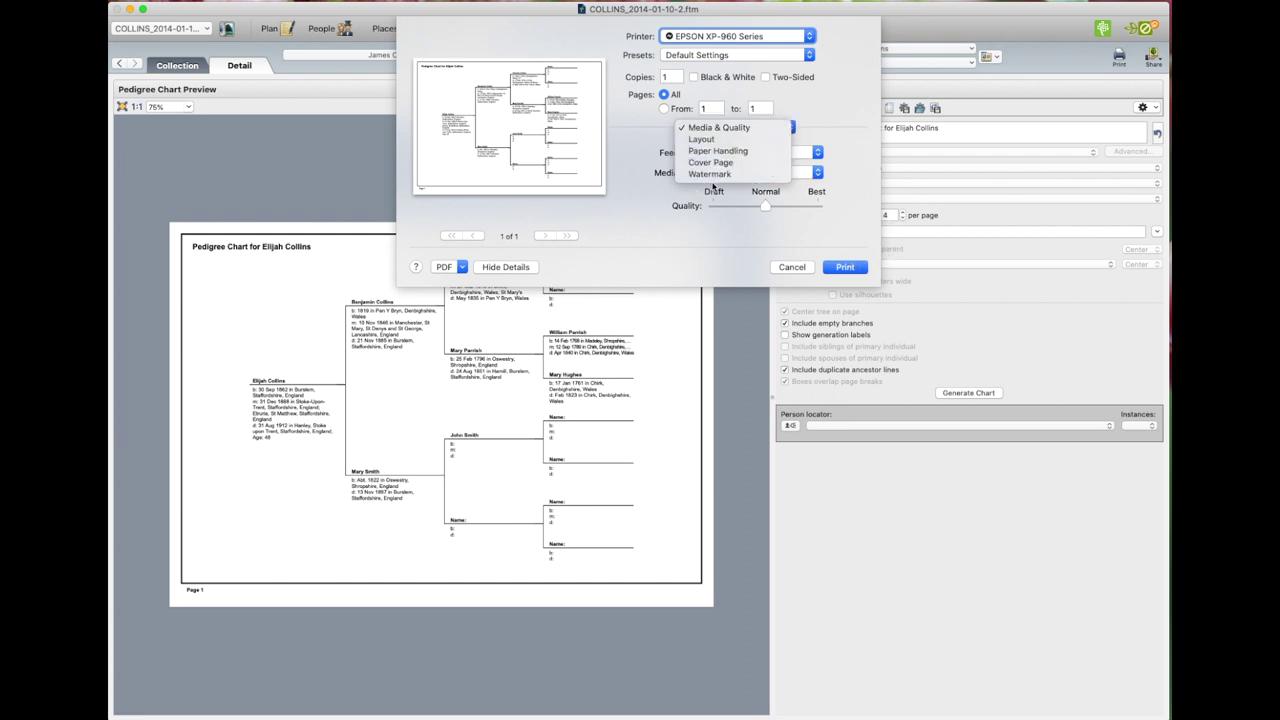
left_click(652, 214)
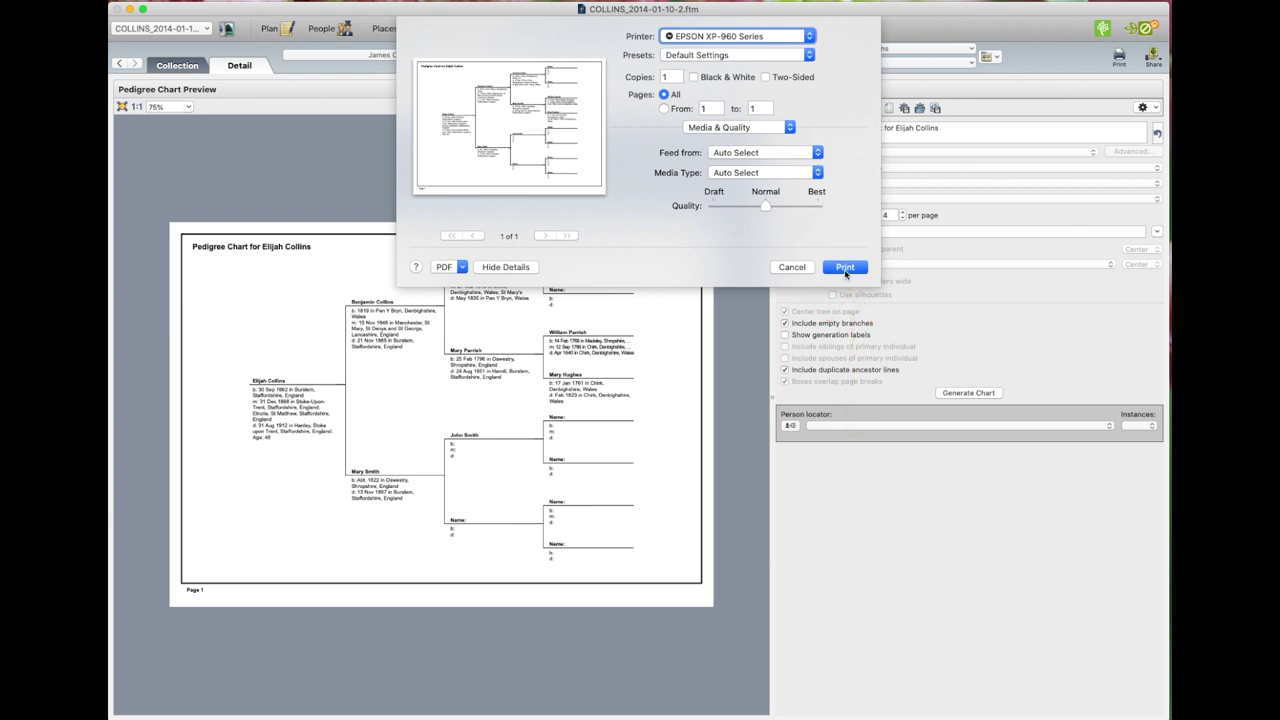
left_click(462, 267)
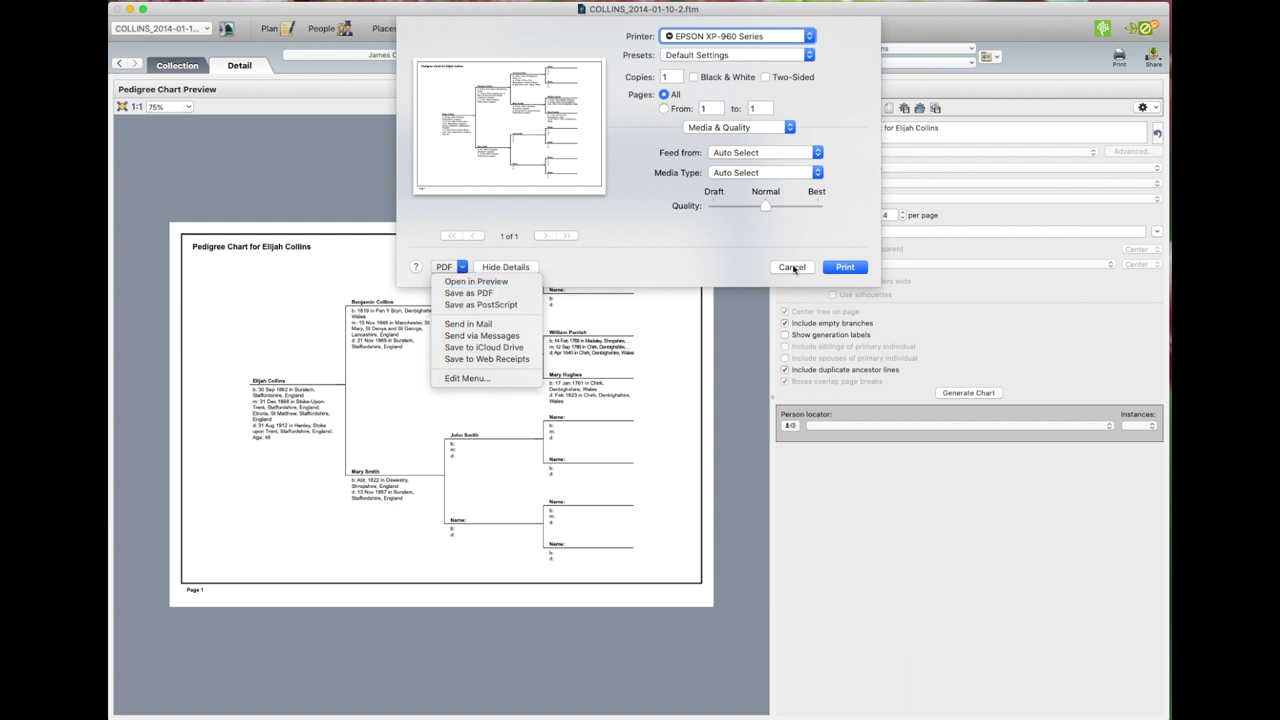
left_click(460, 293)
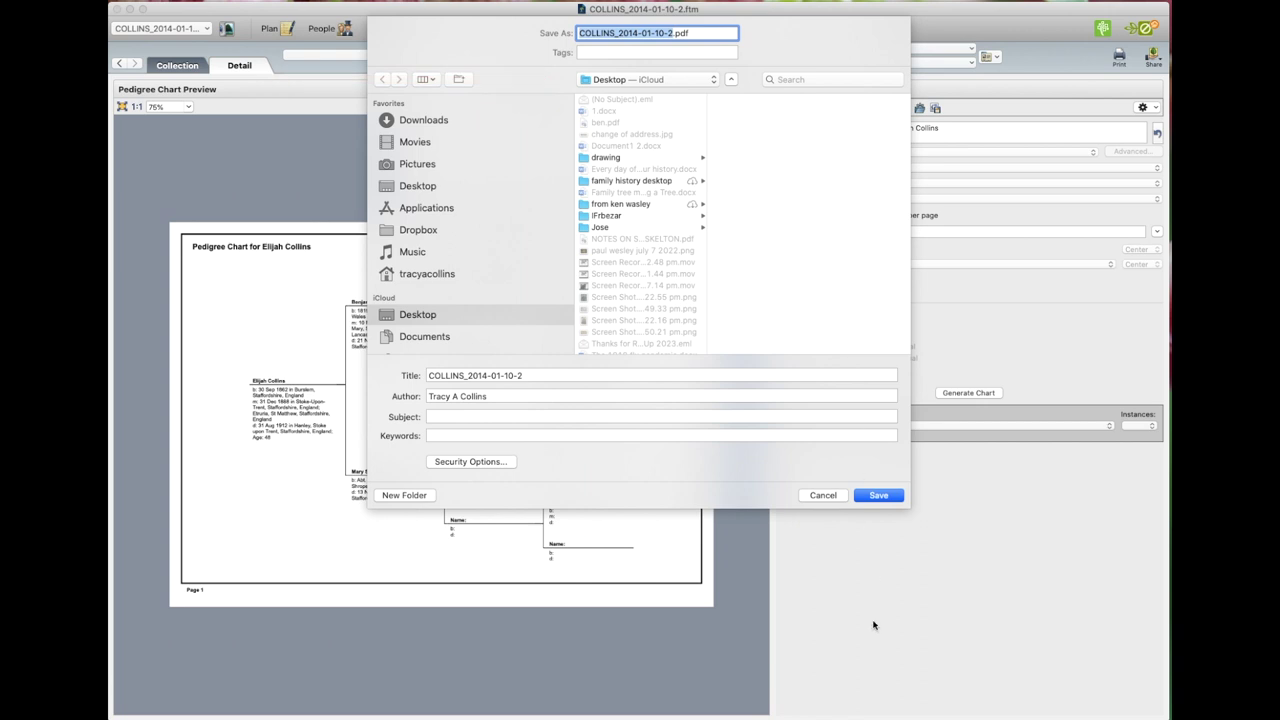
left_click(822, 495)
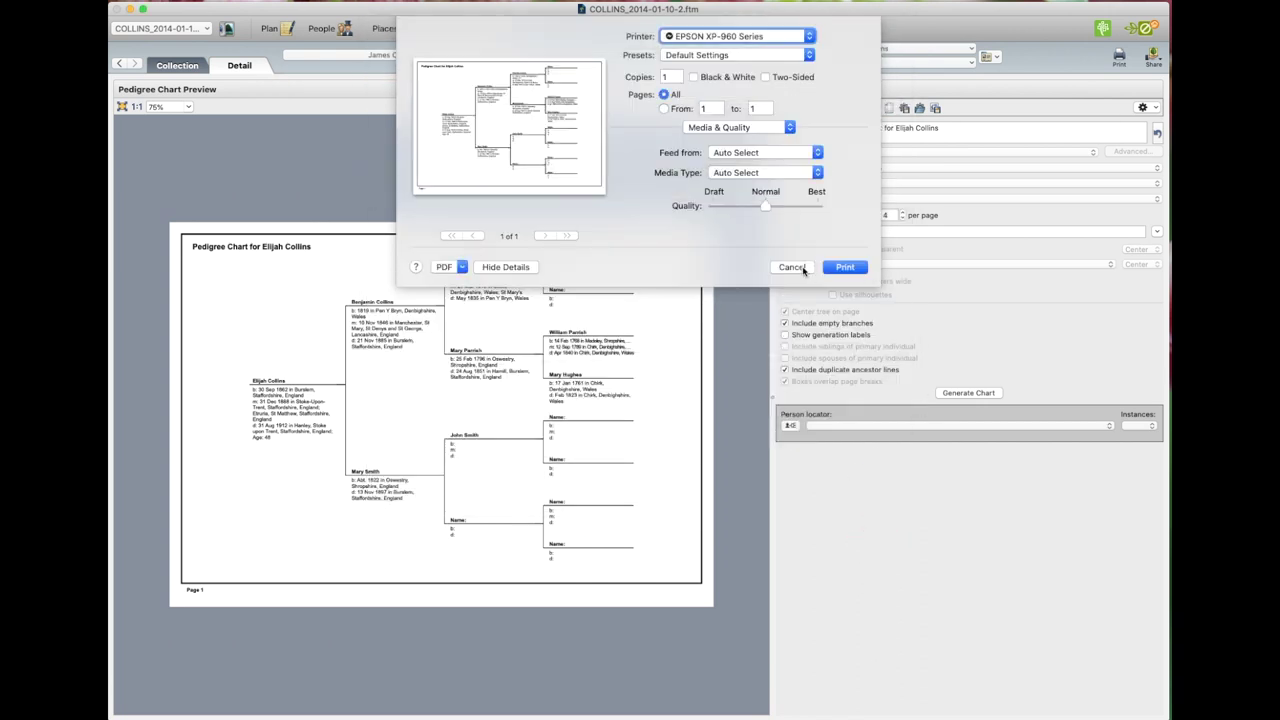
left_click(791, 267)
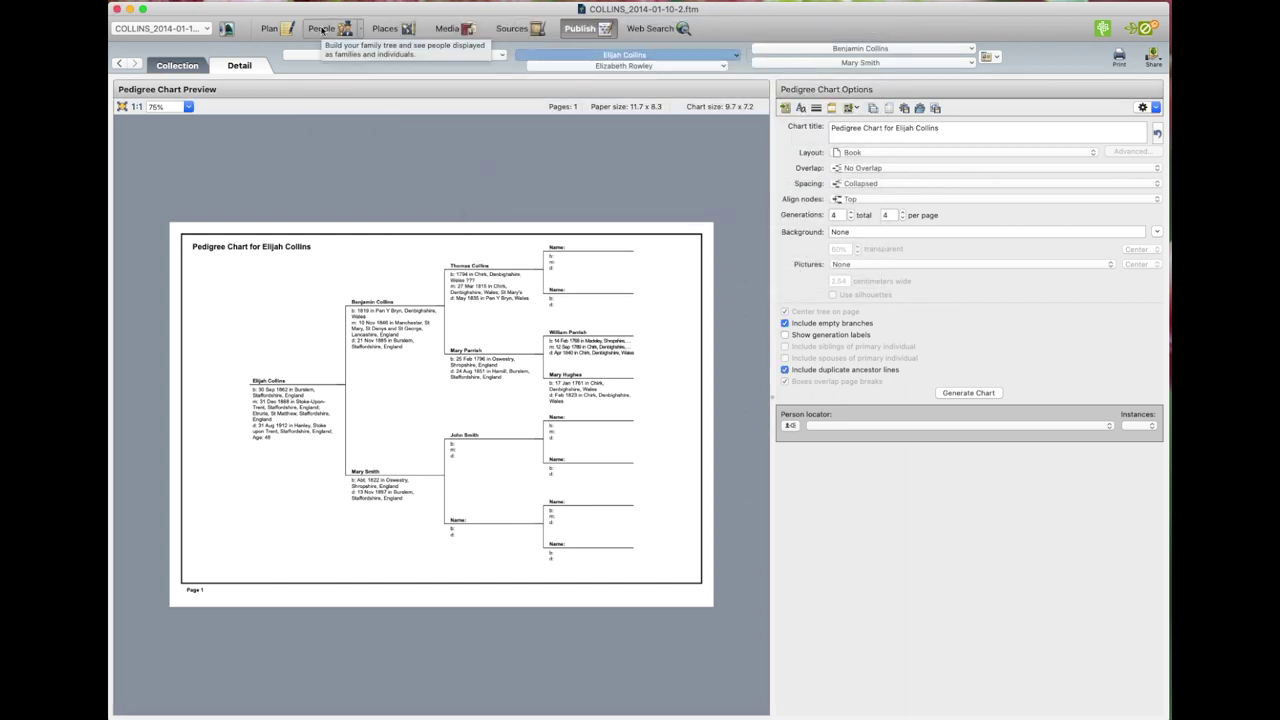
Examine the great-grandfather's individual and shared facts in the People workspace and return to the family tree
left_click(322, 30)
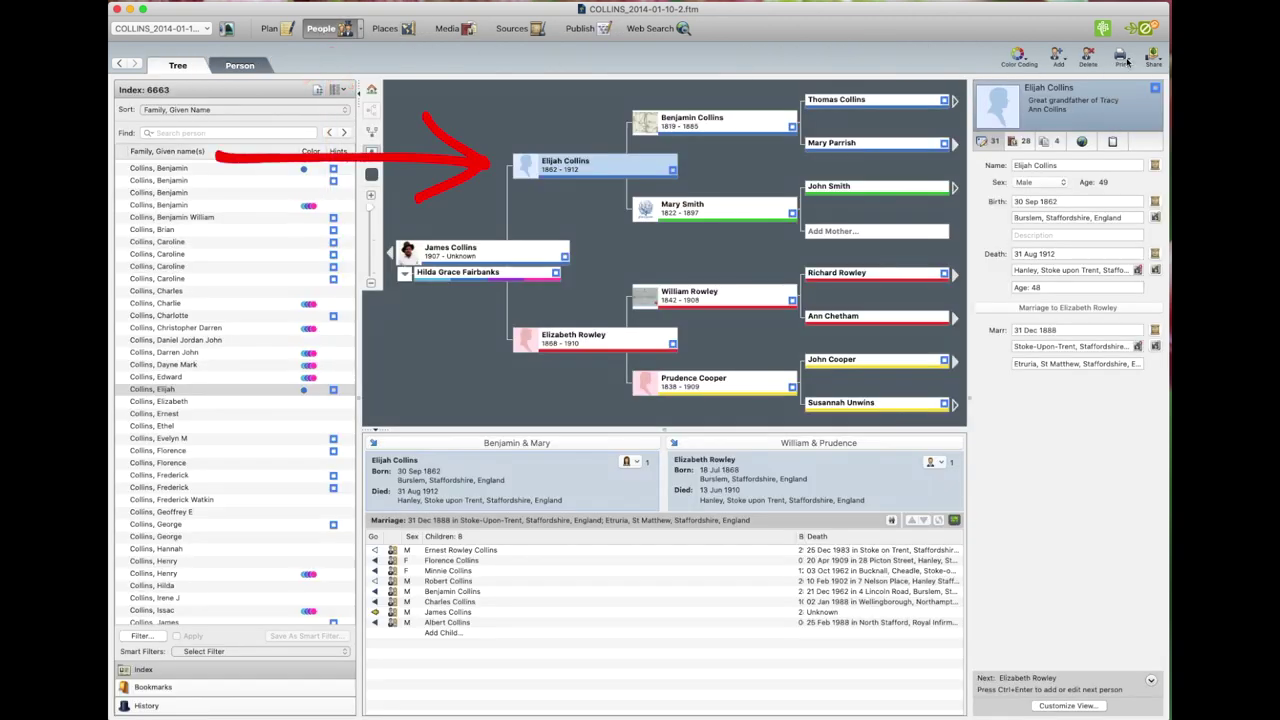
mouse_move(599, 170)
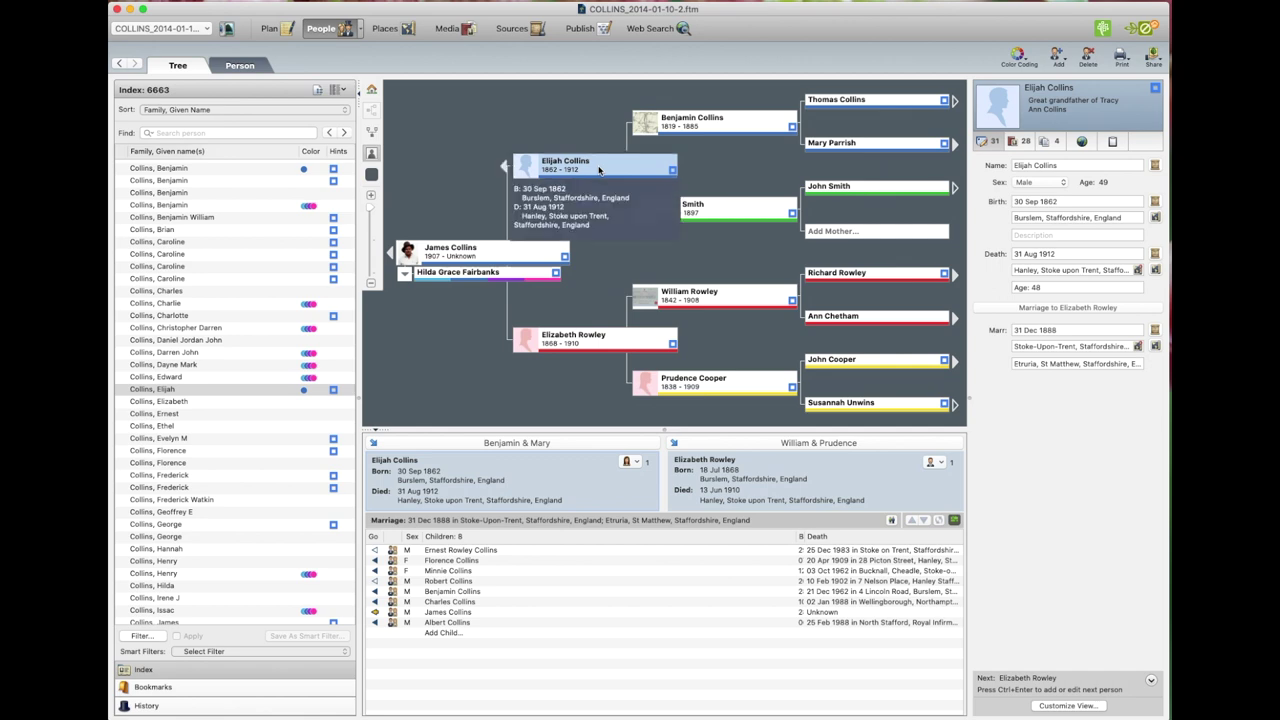
double_click(599, 170)
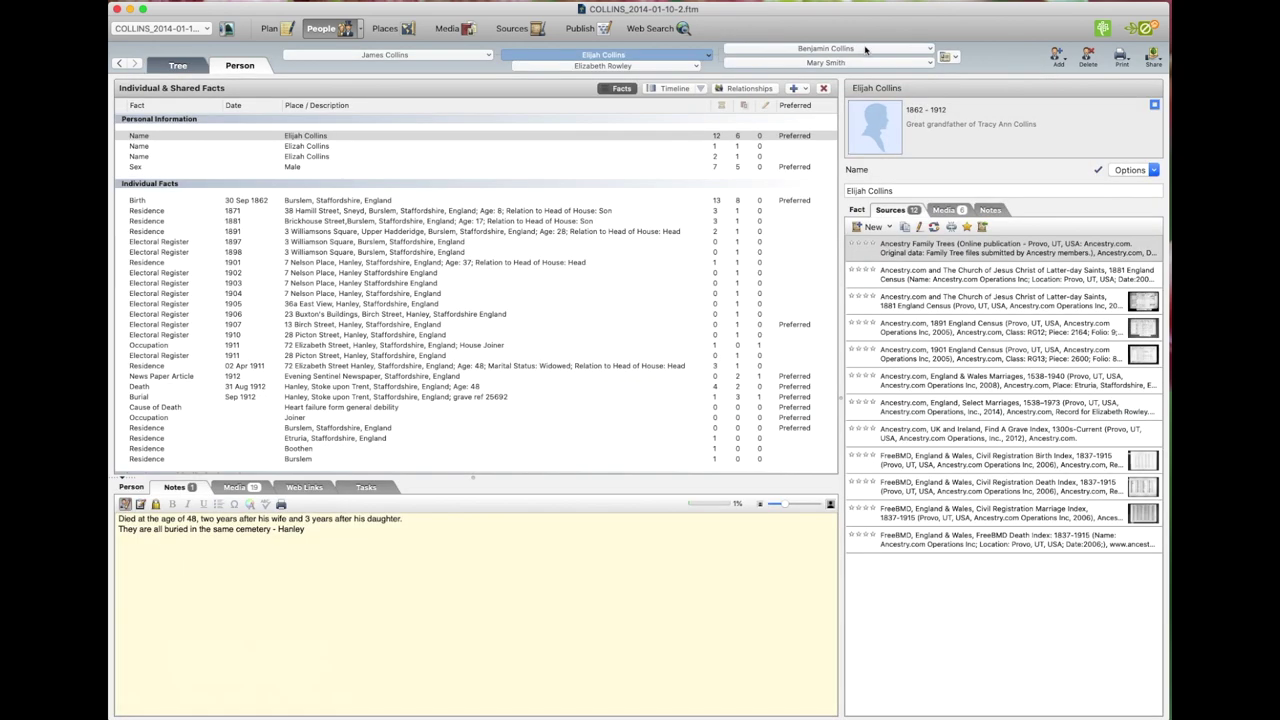
left_click(177, 65)
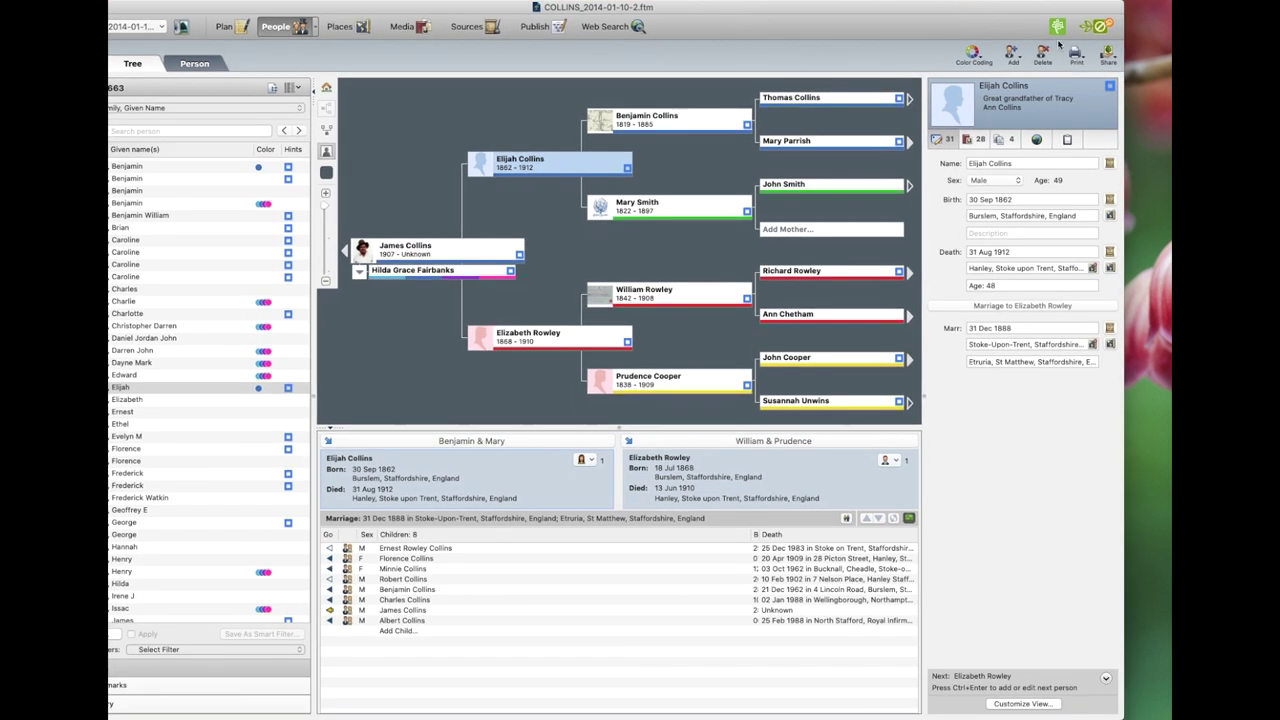
Preview the great-grandfather's Relationship Chart printout directly from the family tree, review its PDF options and cancel printing
left_click(1074, 55)
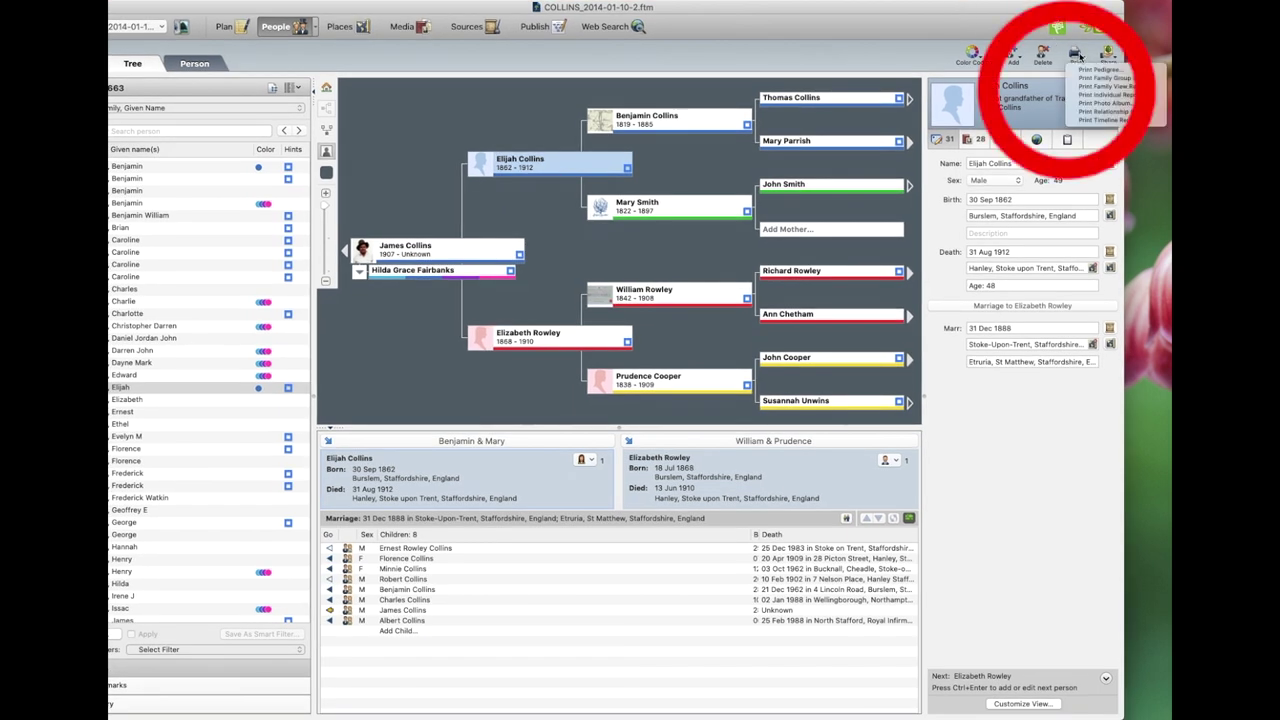
left_click(1091, 112)
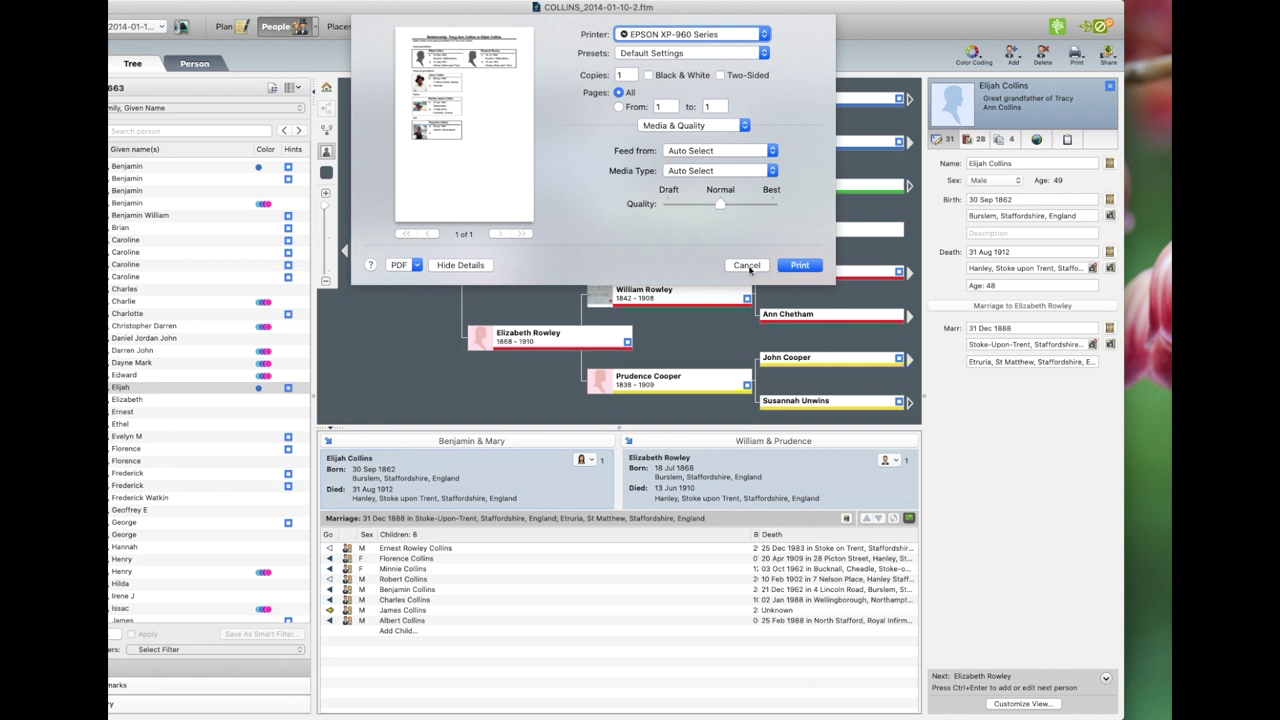
left_click(416, 266)
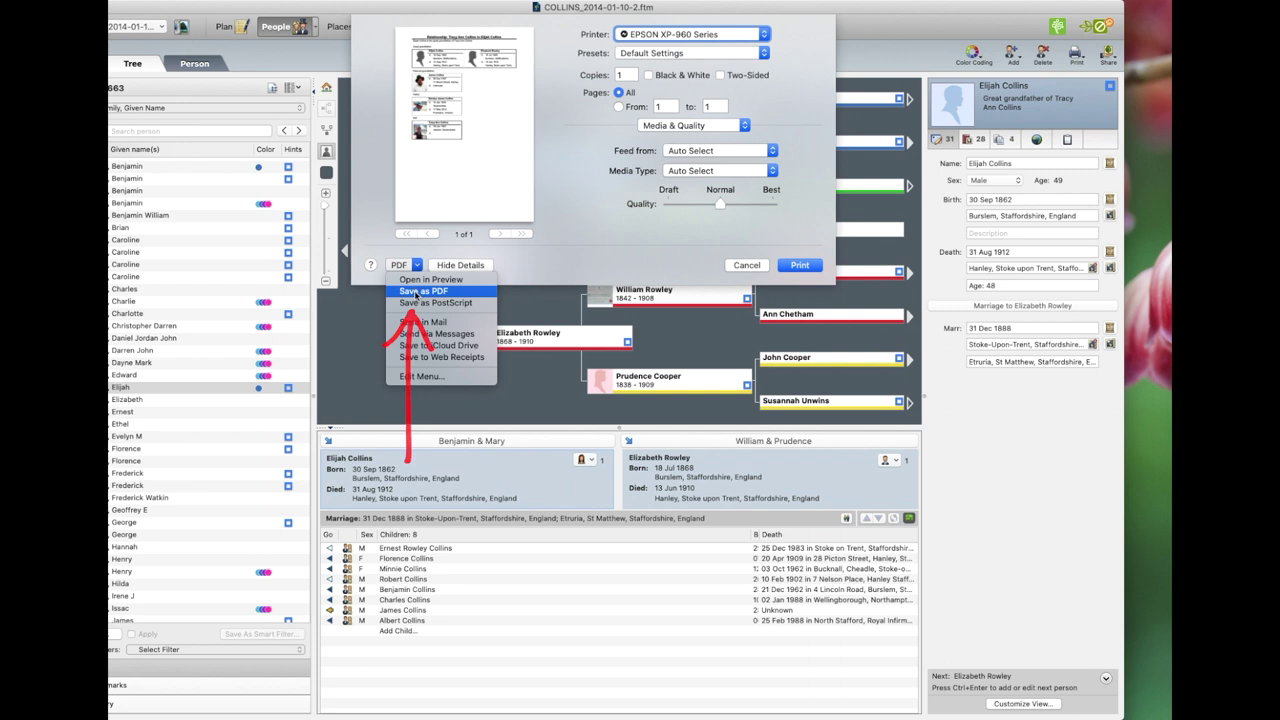
left_click(690, 260)
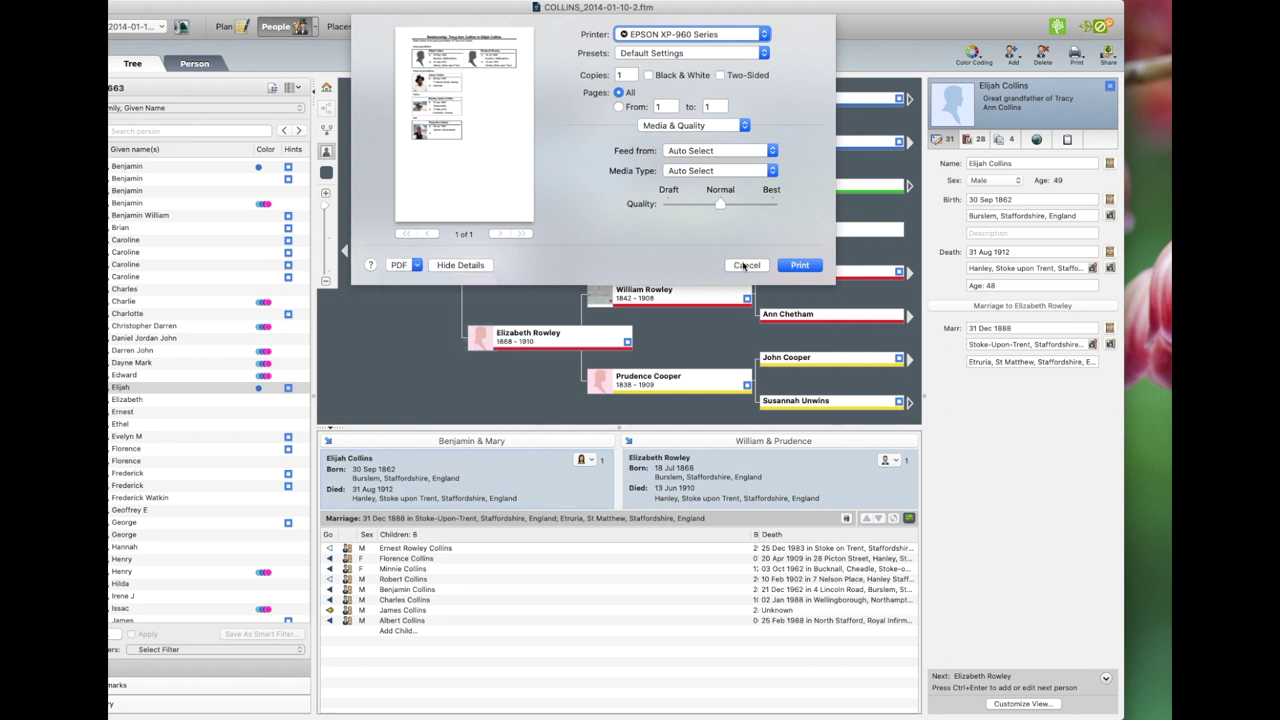
left_click(745, 265)
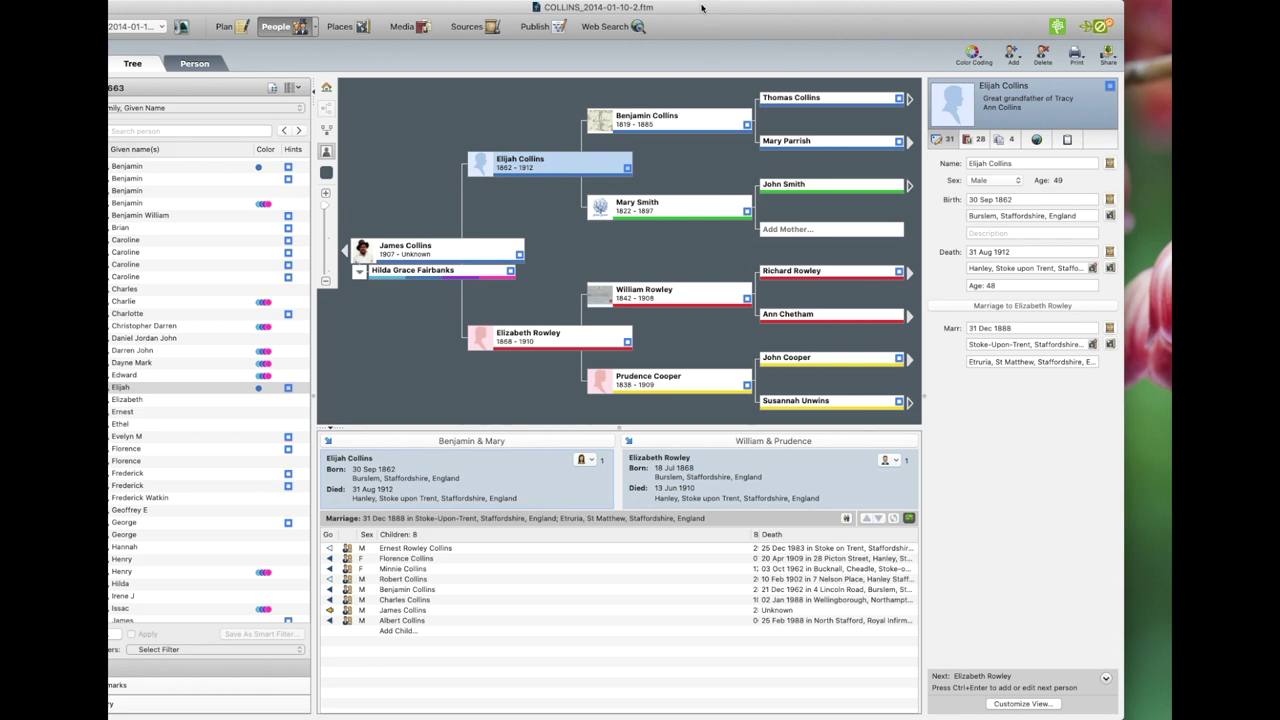
left_click_drag(701, 8, 746, 8)
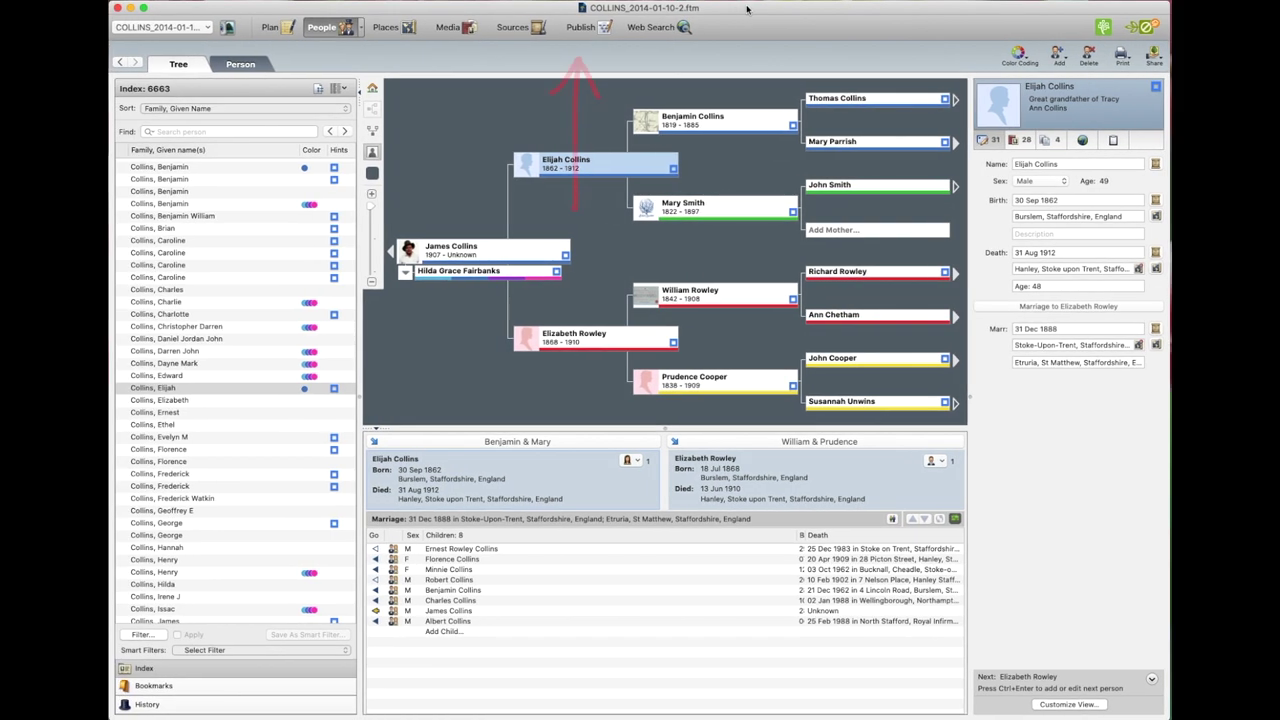
Create a Relationship Chart for the great-grandfather from the Publish collection of charts
left_click(580, 27)
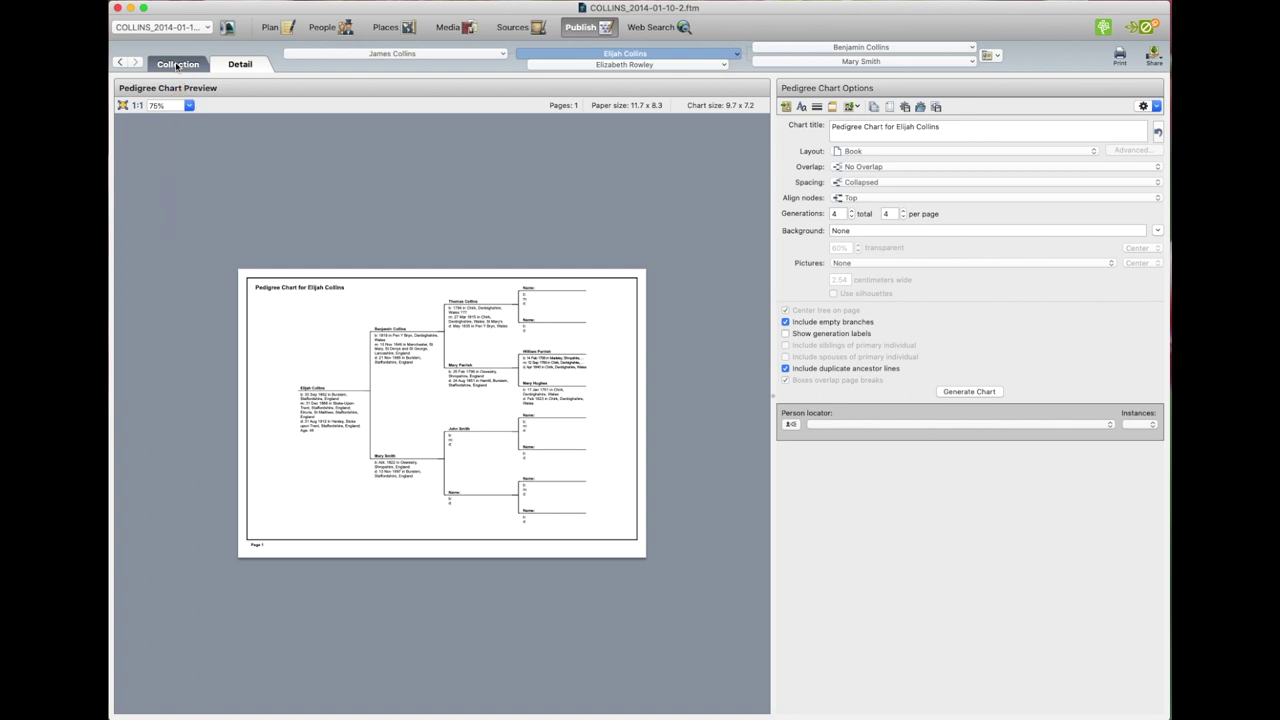
left_click(178, 65)
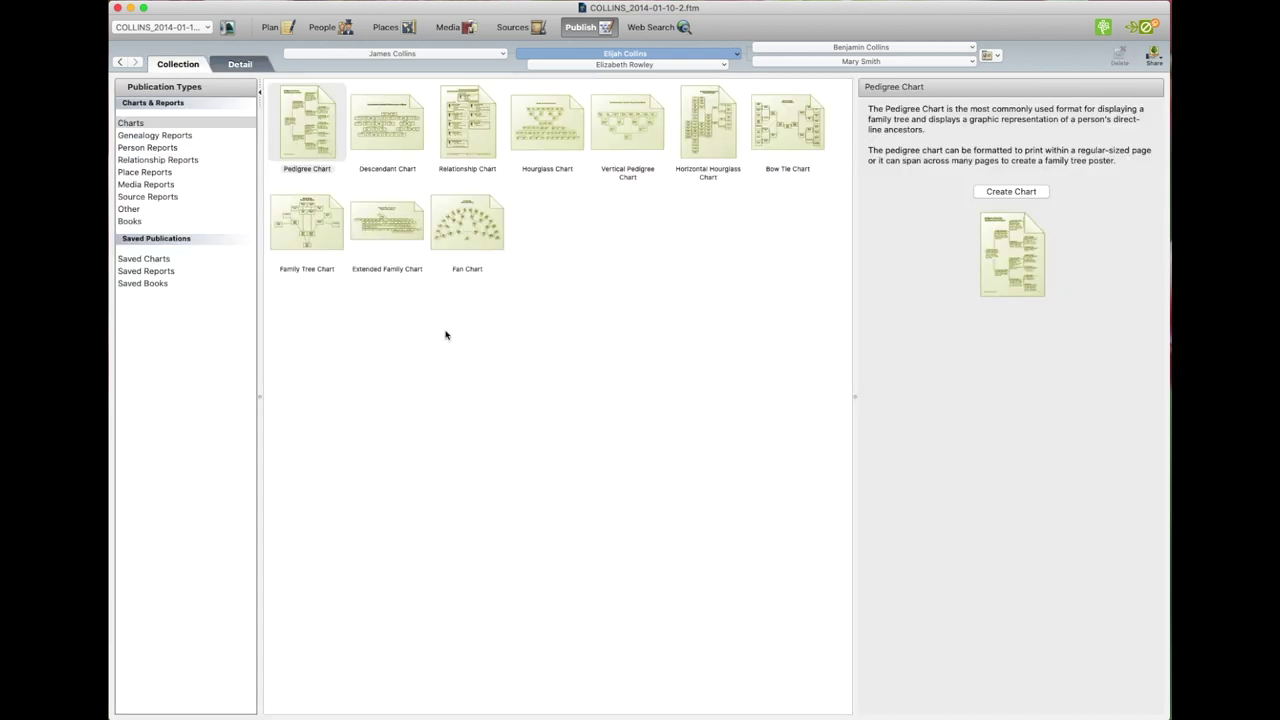
left_click(478, 140)
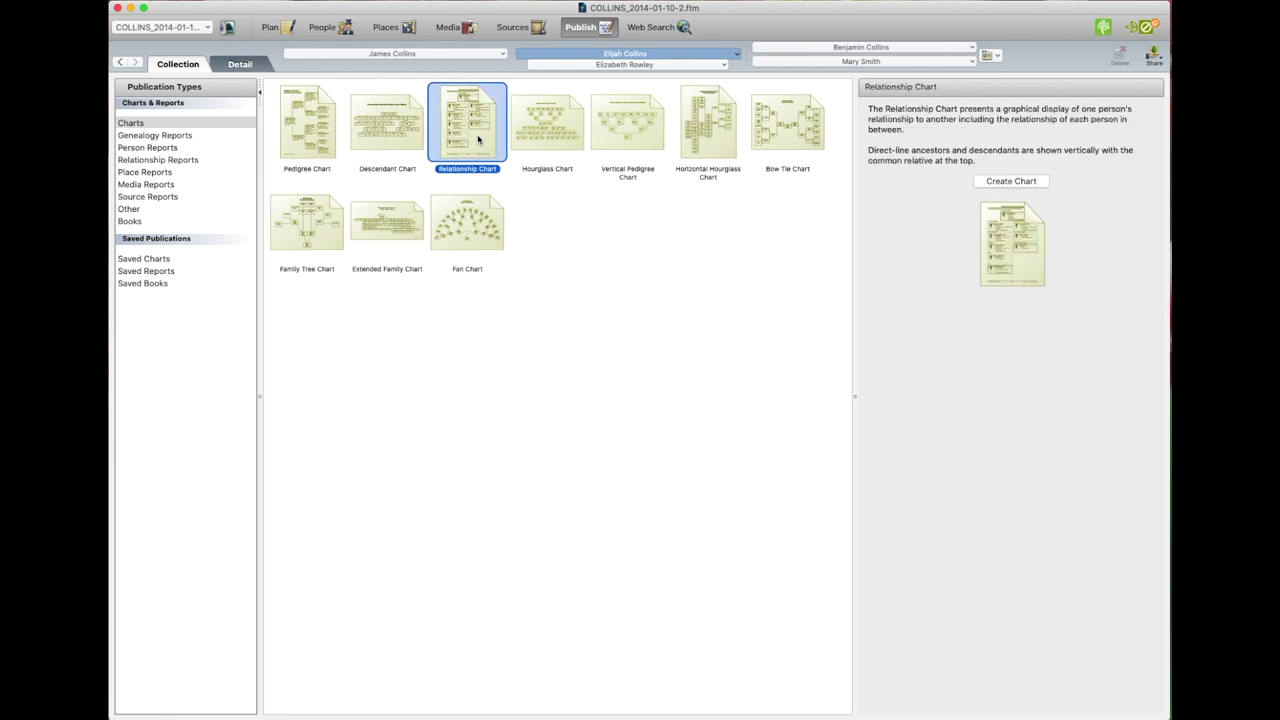
left_click(1012, 181)
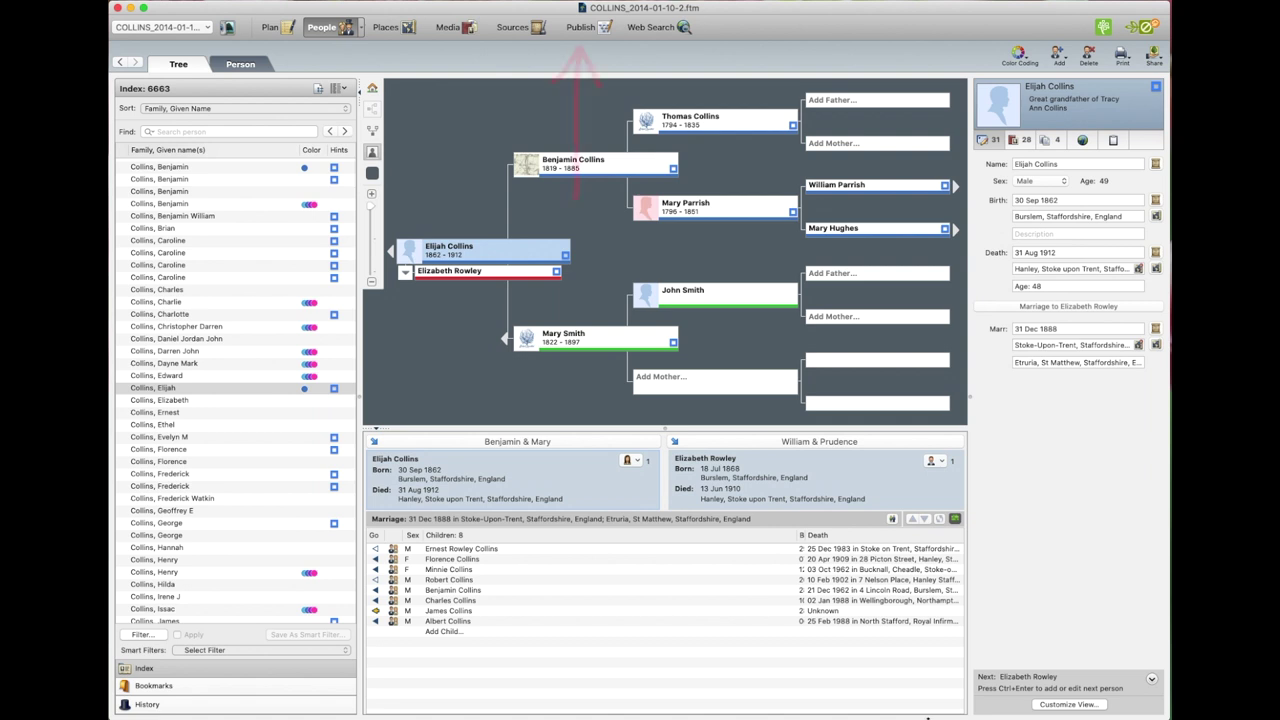
Examine the Publish collection's Genealogy, Person, Relationship, Place, Media, Source and Other report types
left_click(580, 28)
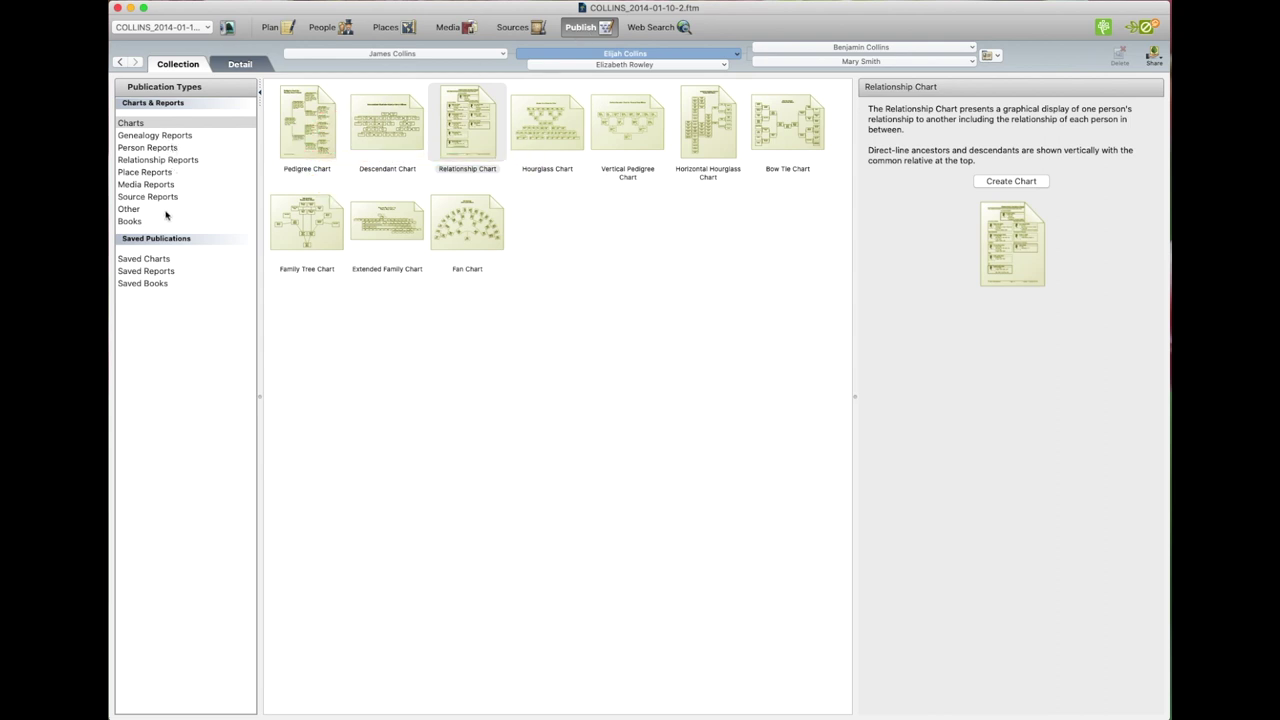
left_click(160, 137)
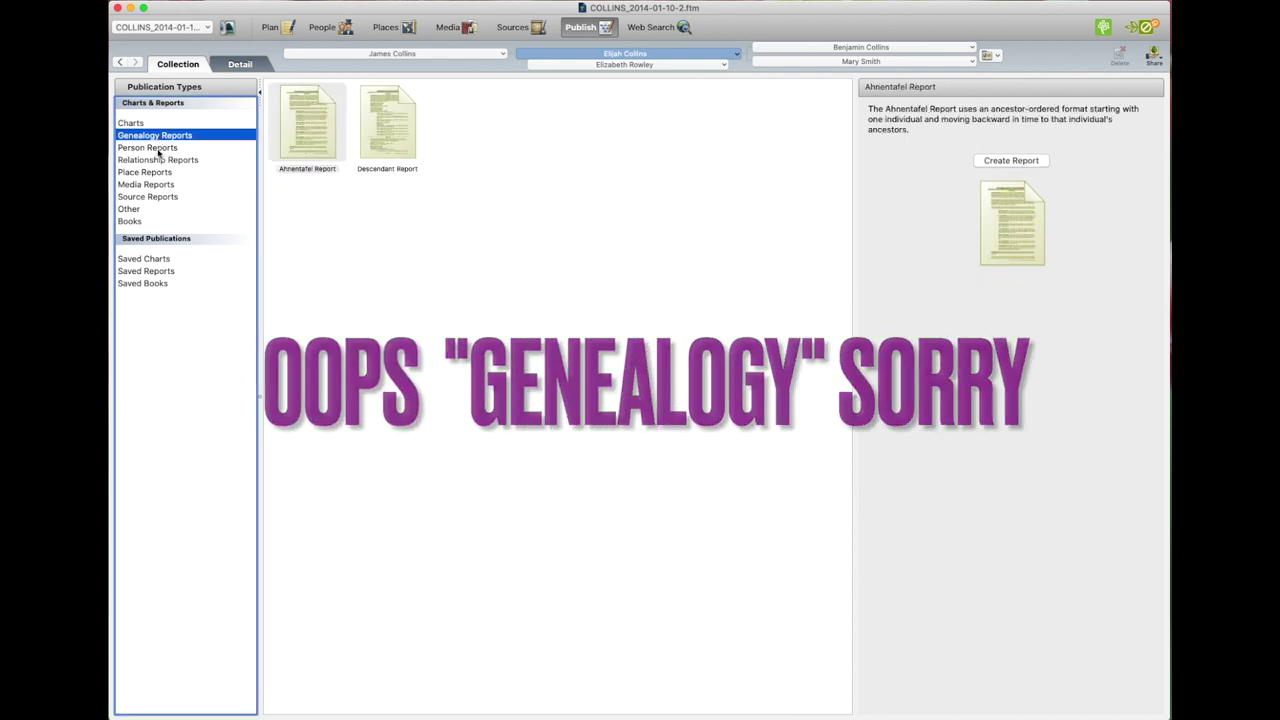
left_click(158, 148)
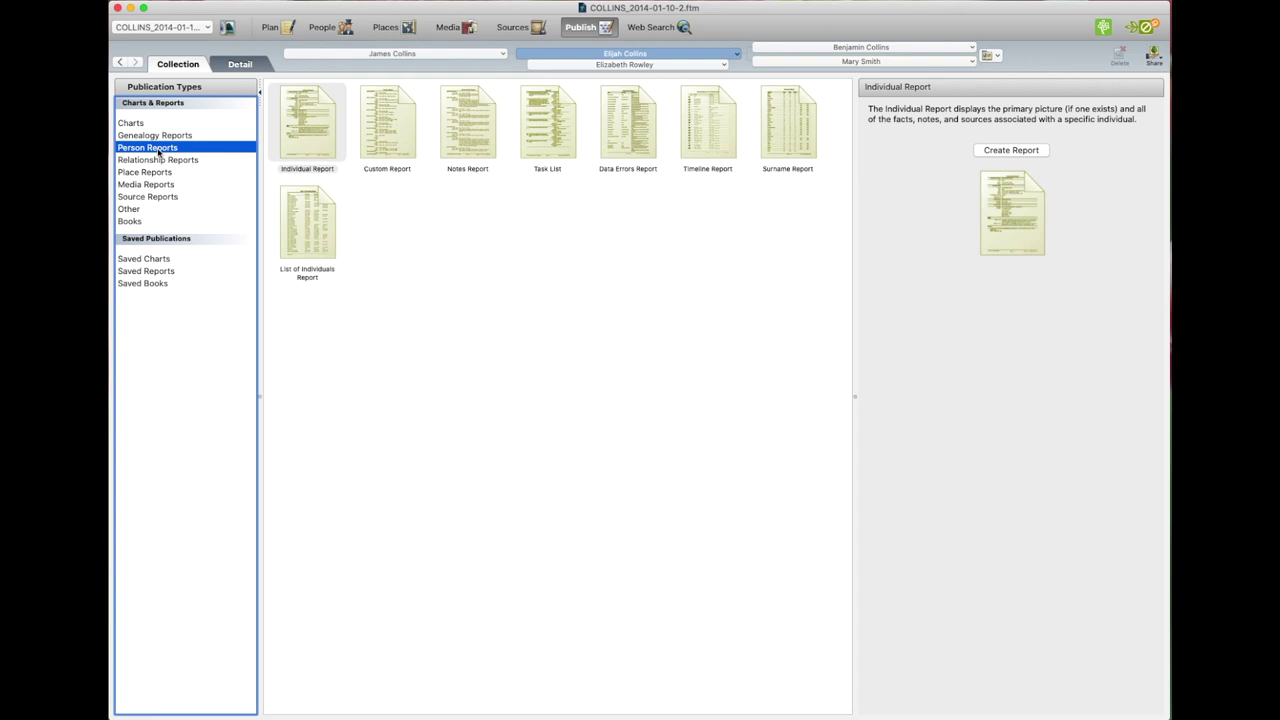
left_click(163, 162)
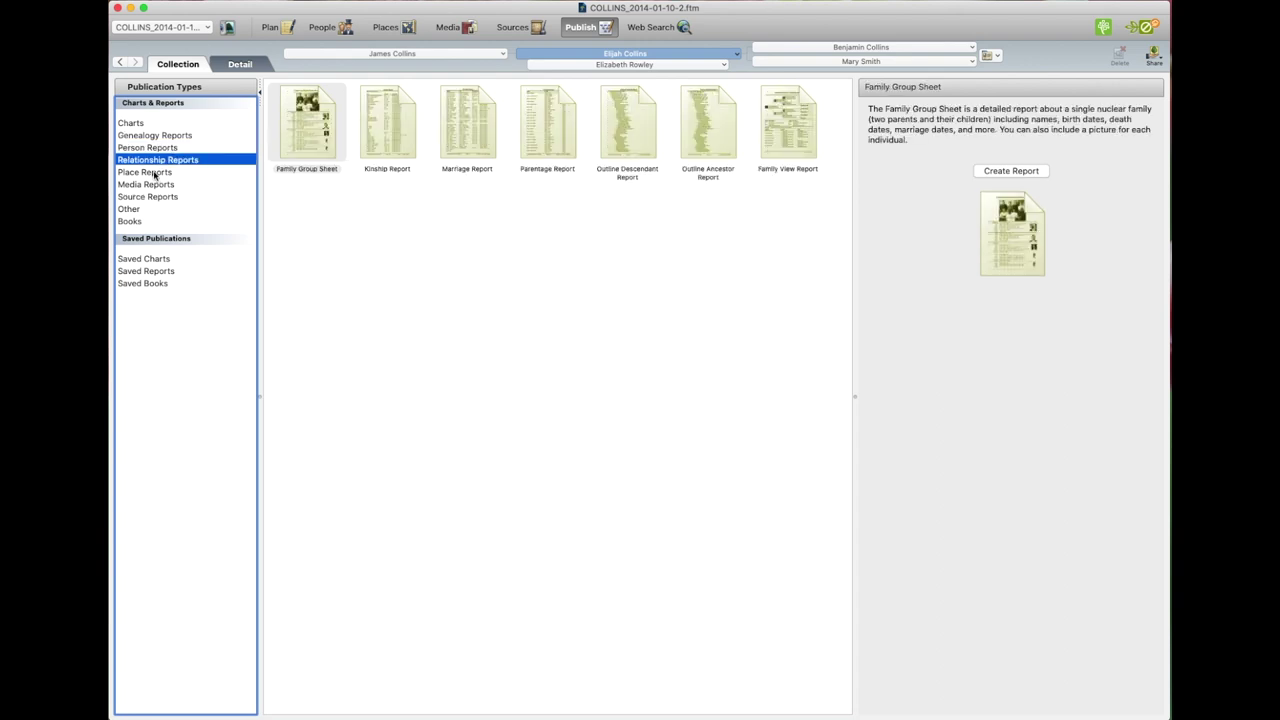
left_click(155, 174)
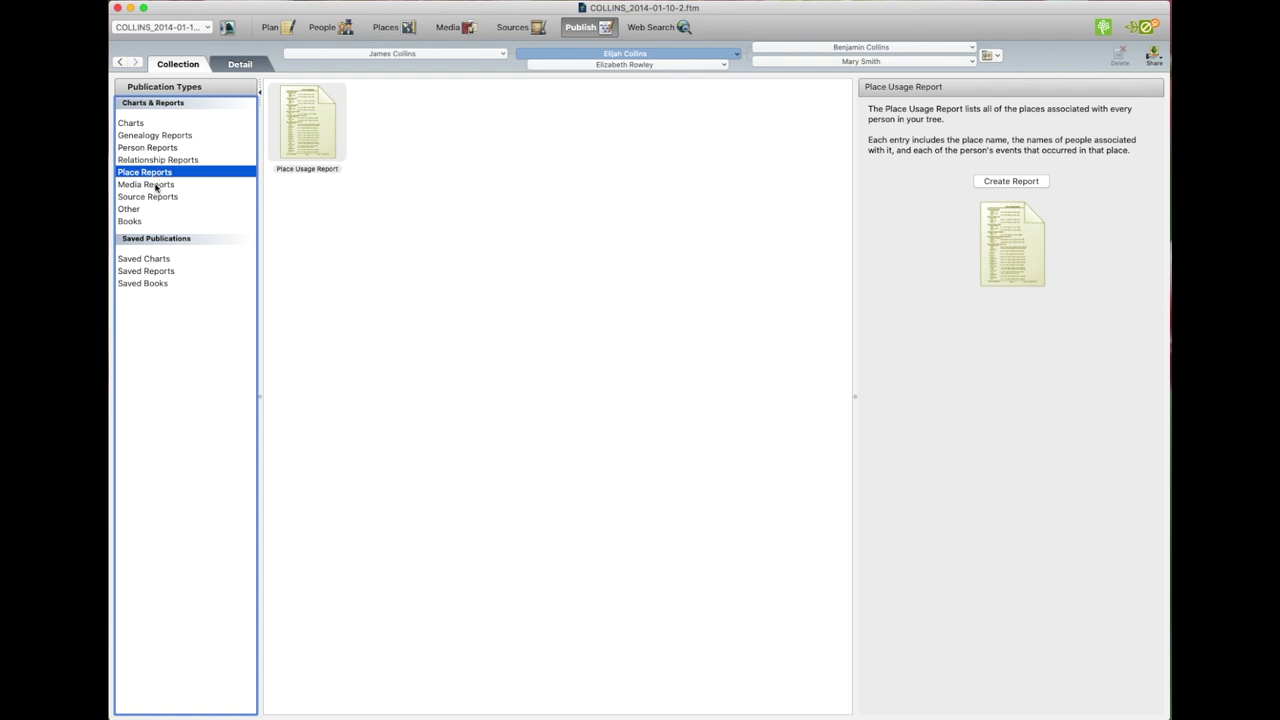
left_click(156, 186)
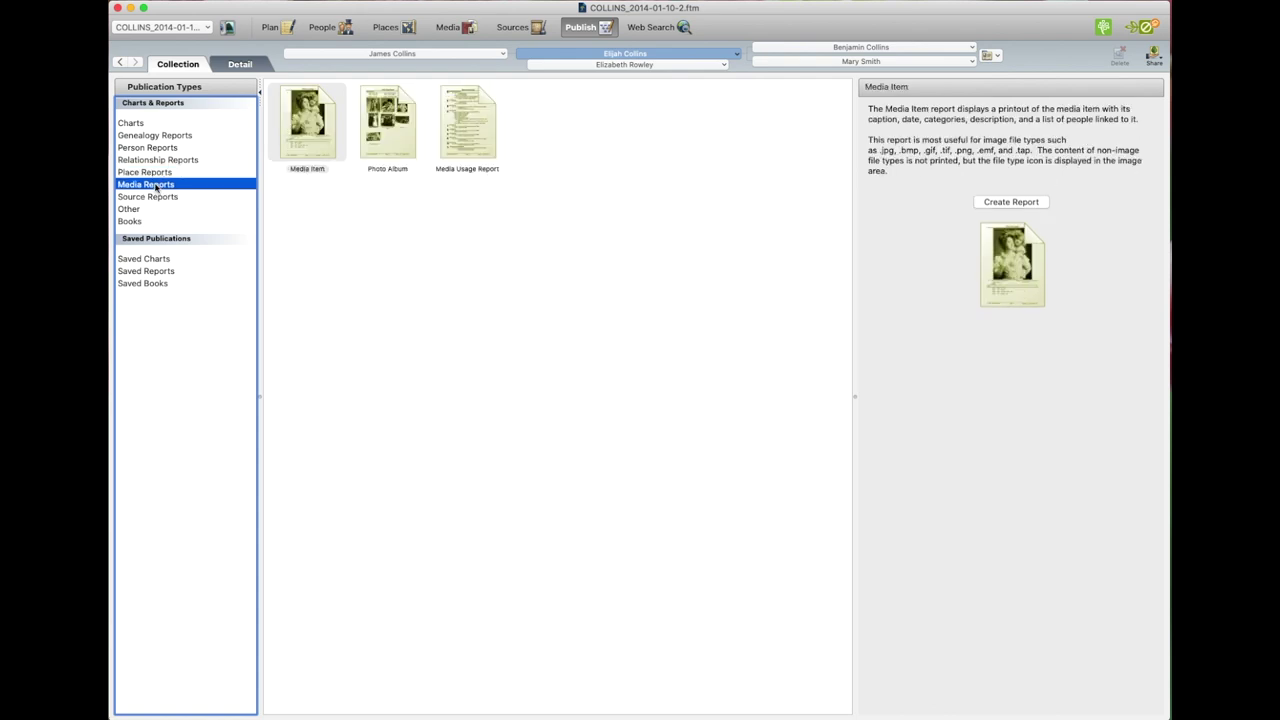
left_click(158, 197)
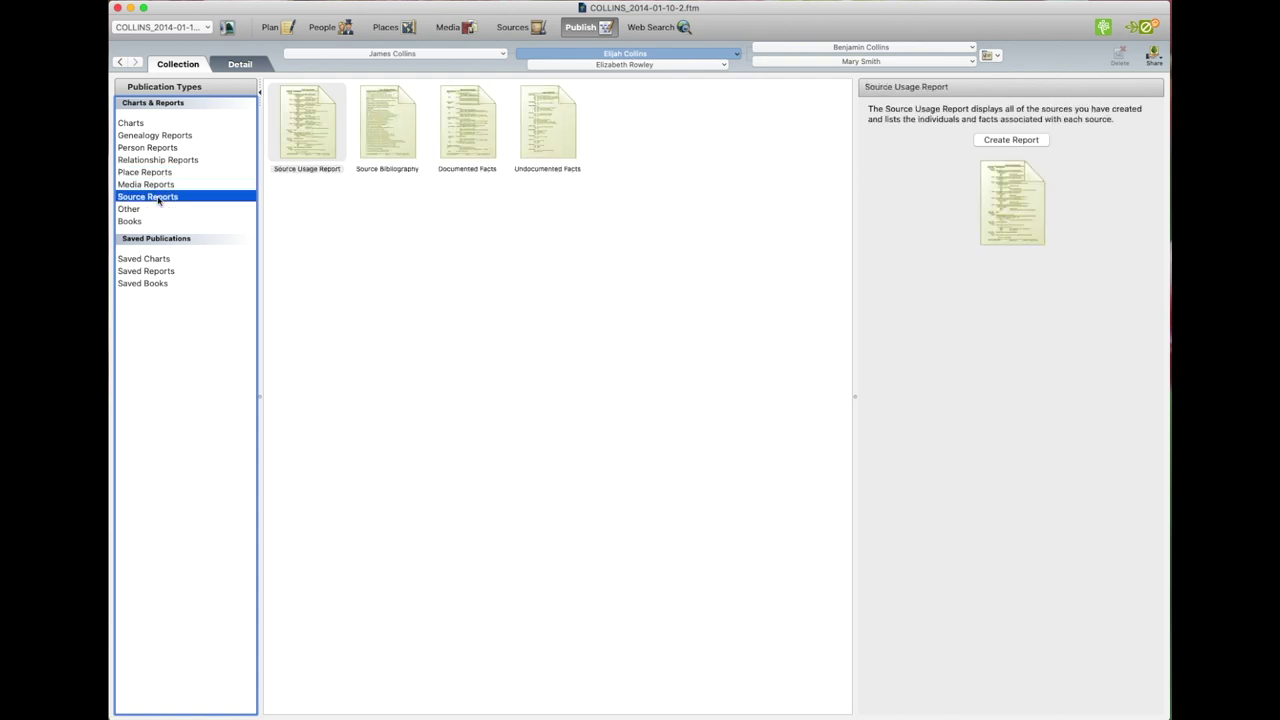
left_click(129, 209)
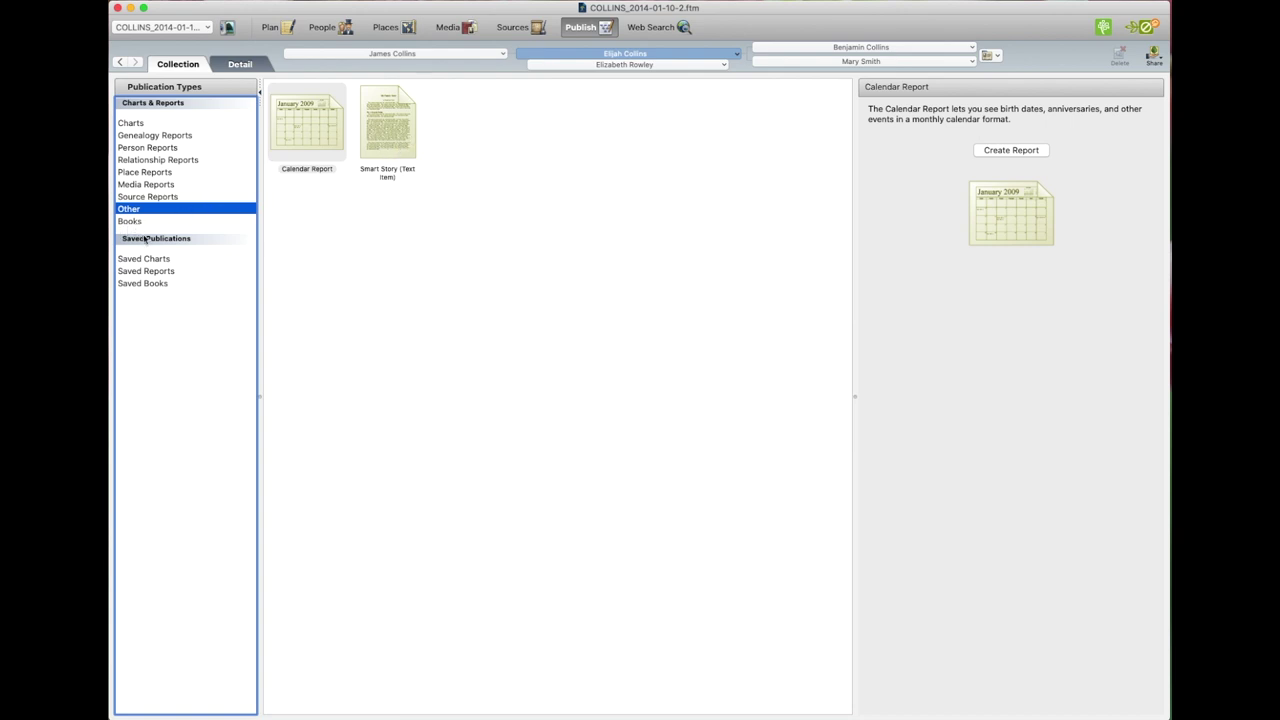
Create a Media Item report of the great-grandfather's 1862 birth certificate from the Media Reports
left_click(148, 186)
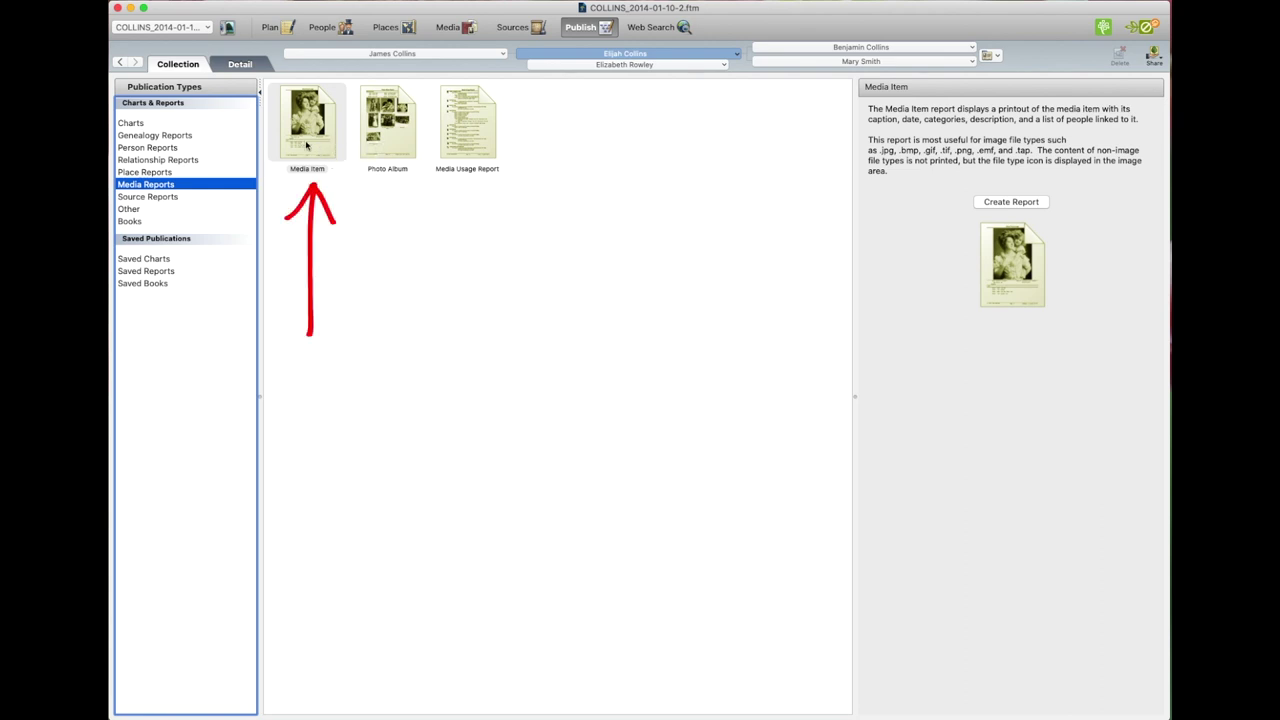
left_click(307, 146)
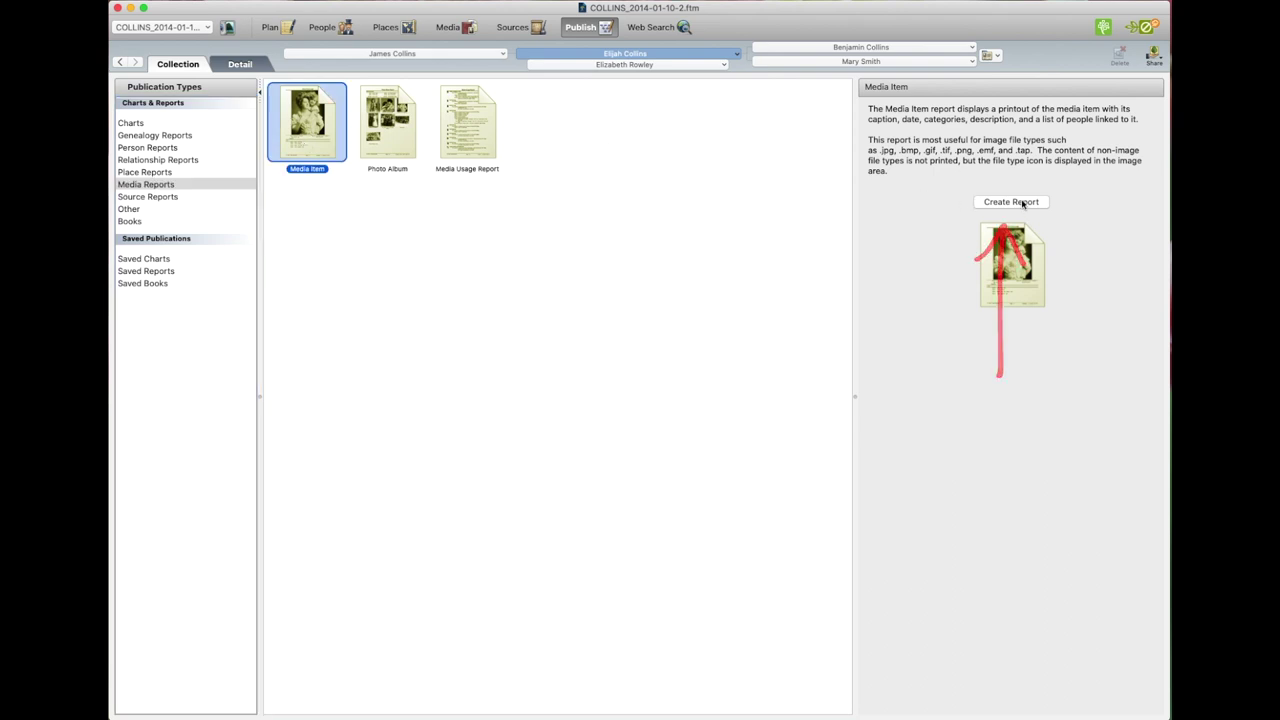
left_click(1022, 203)
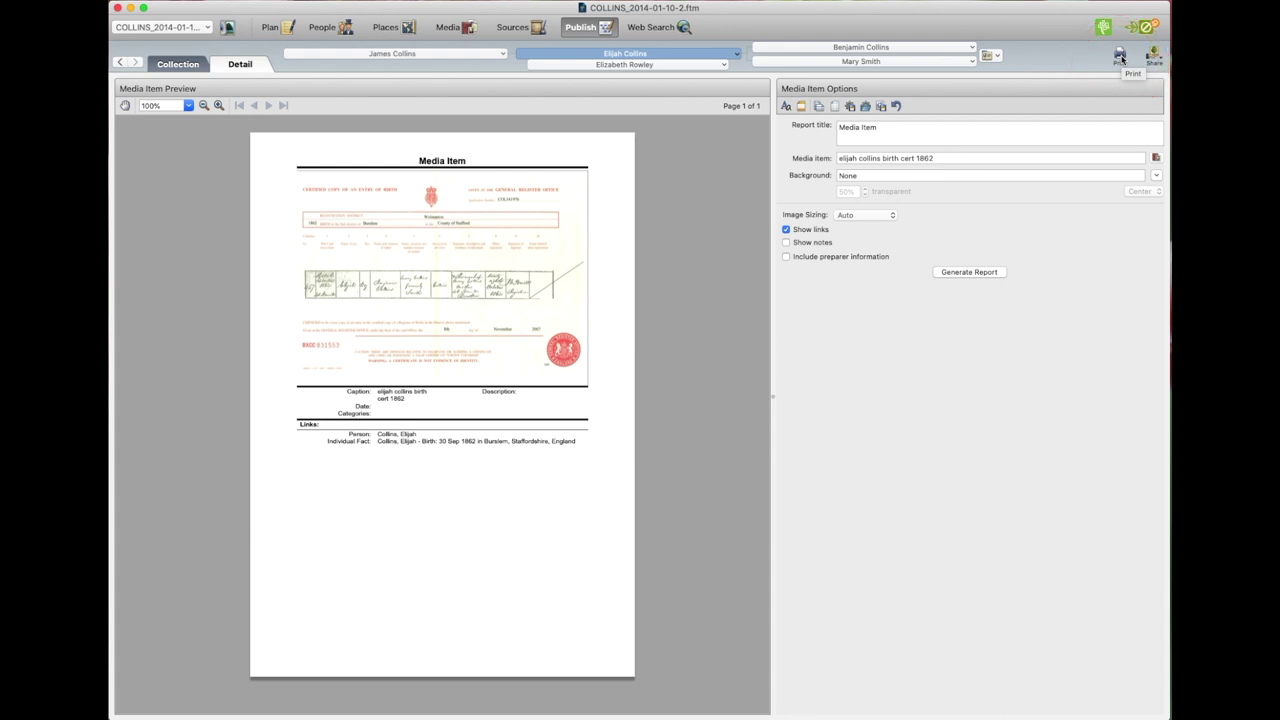
Preview the Media Item report's printout, review its PDF options and cancel printing
left_click(1120, 57)
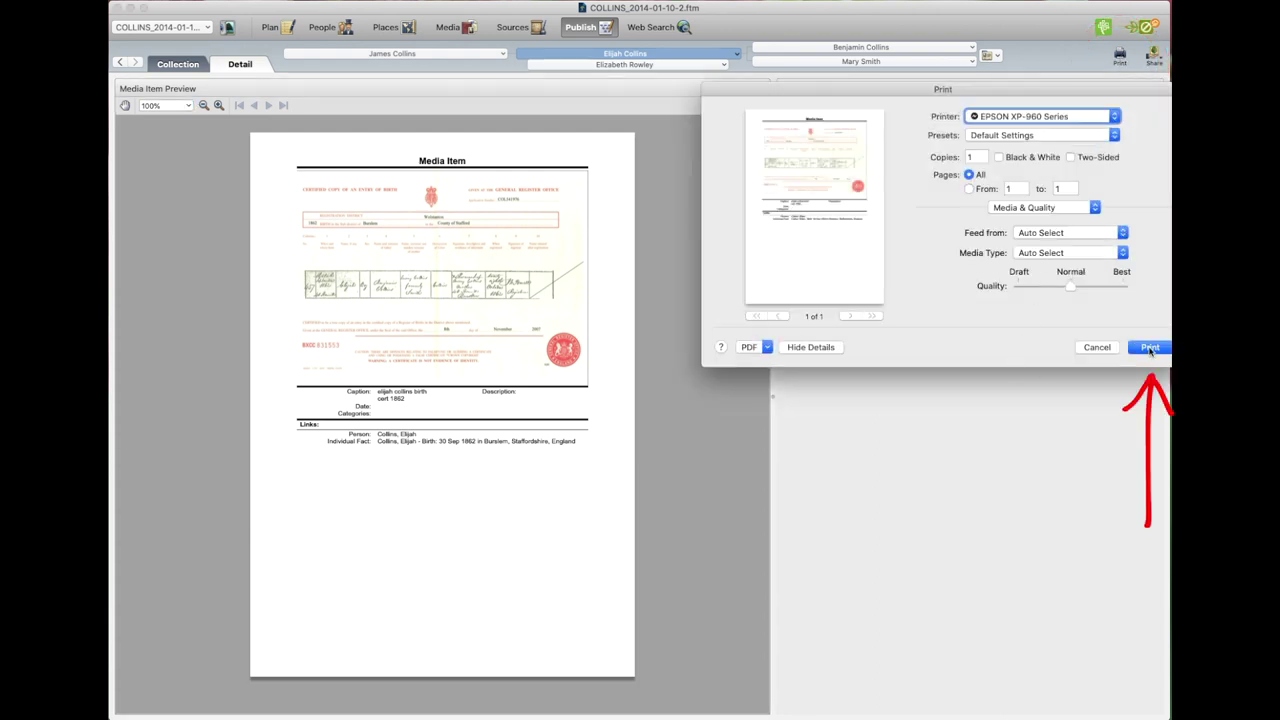
left_click(766, 347)
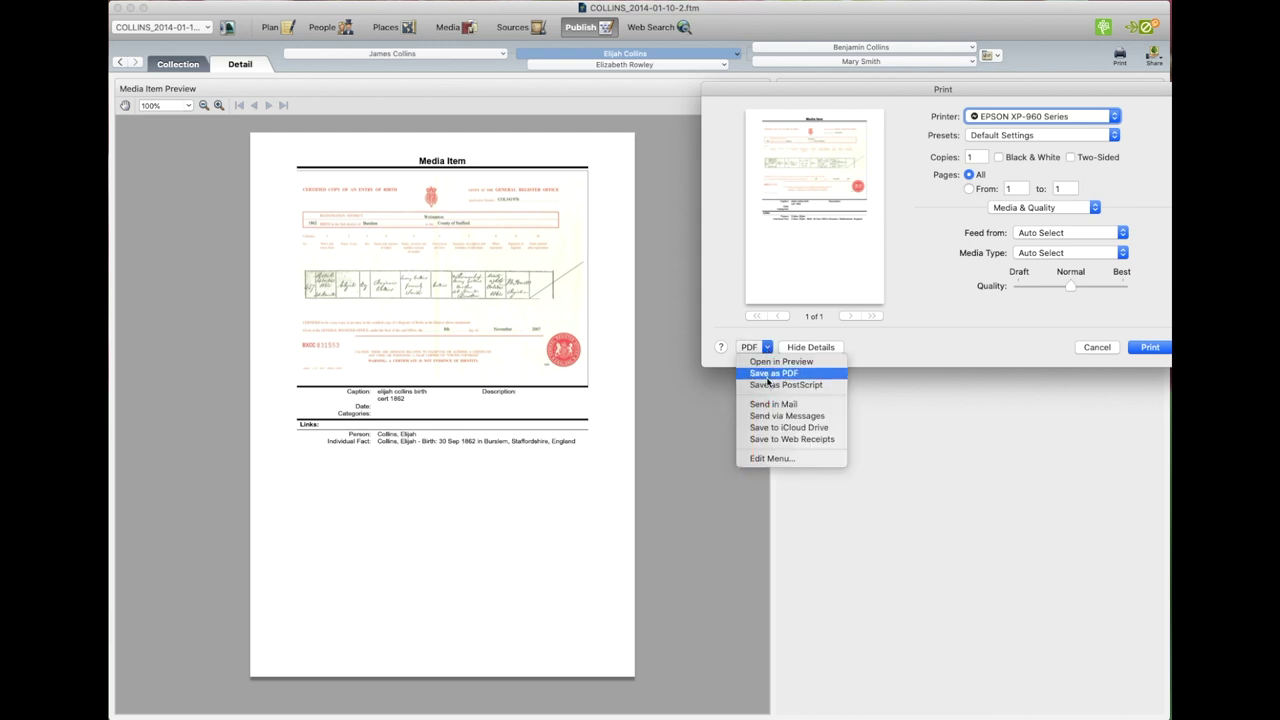
left_click(1102, 350)
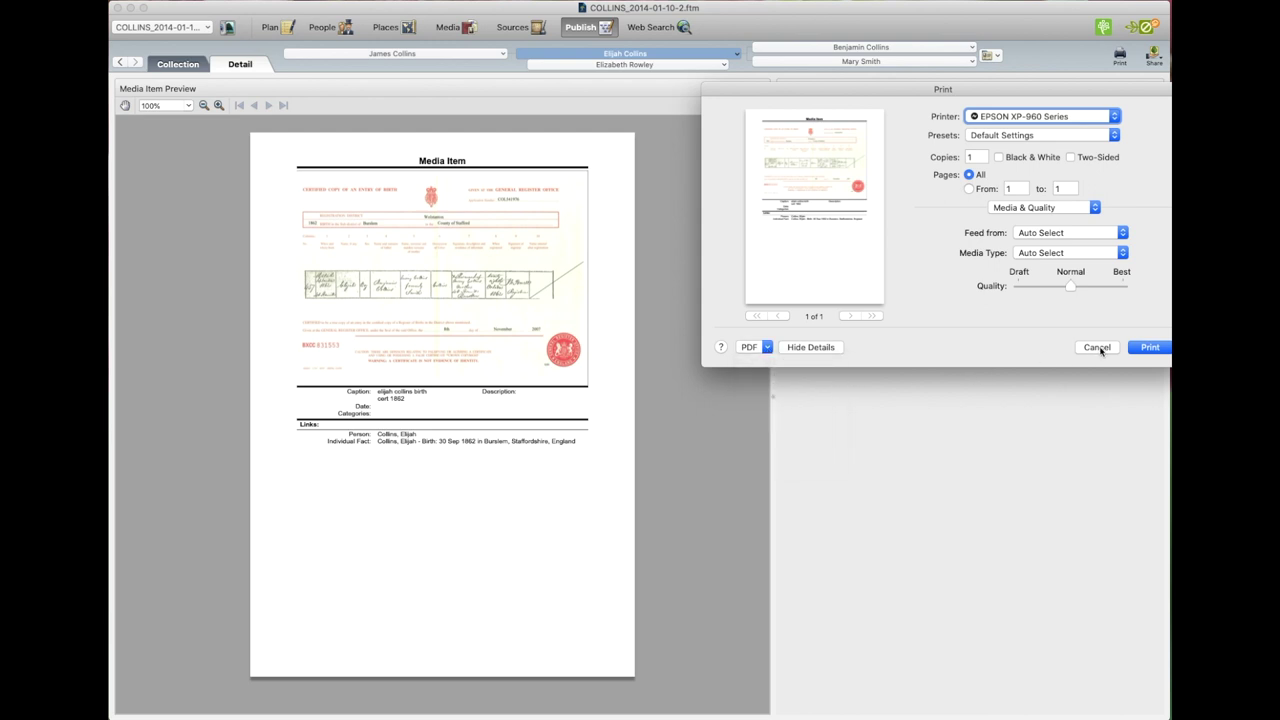
left_click(1100, 350)
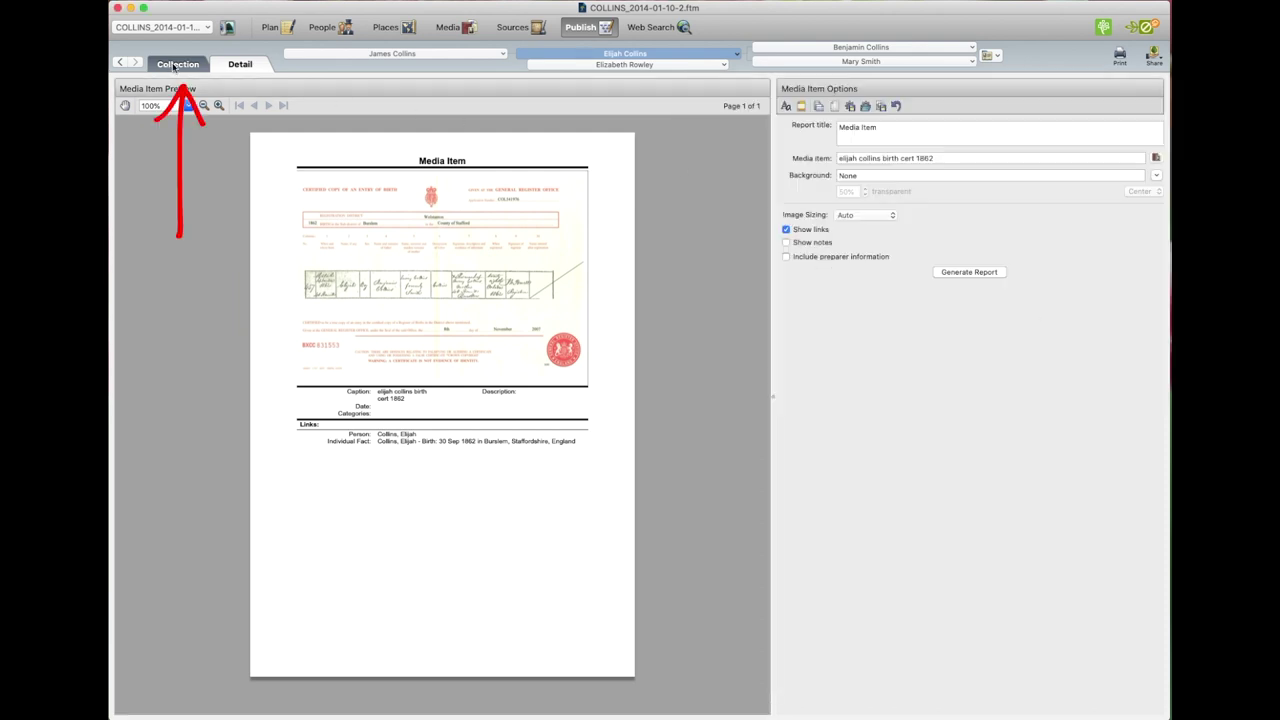
Create an Individual Report for the great-grandfather from the Person Reports in the Publish collection
left_click(174, 66)
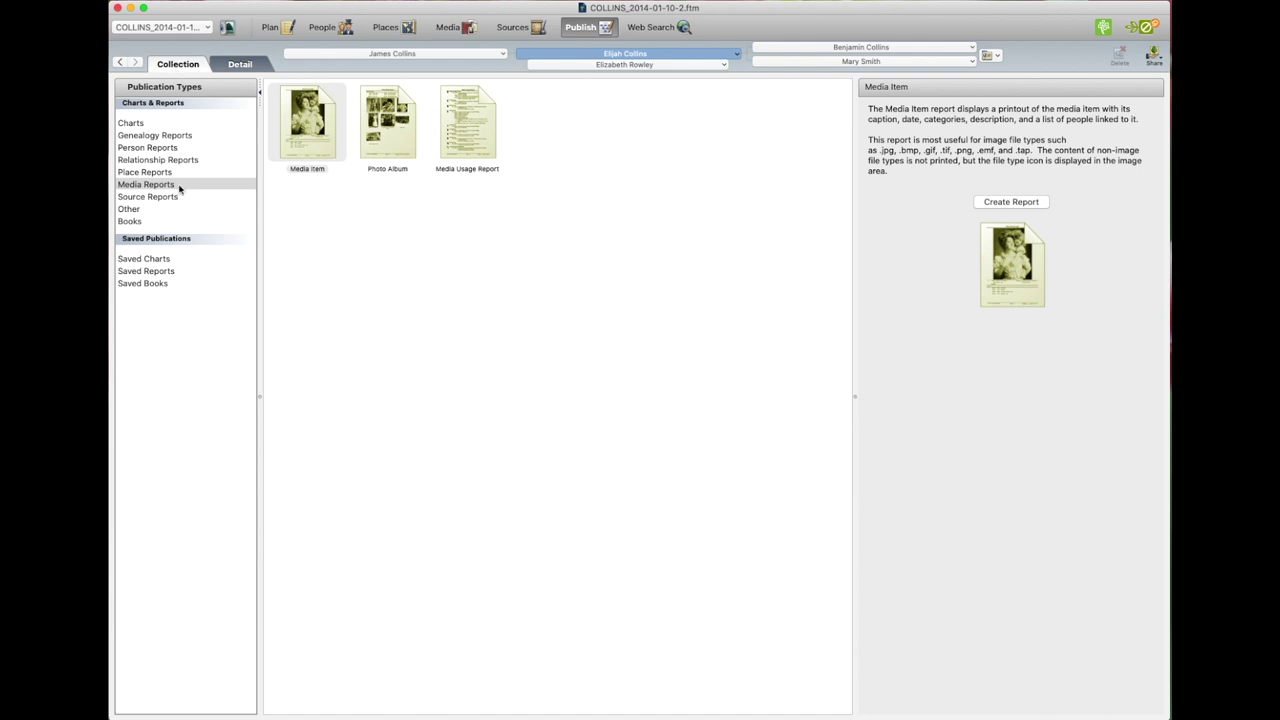
left_click(157, 149)
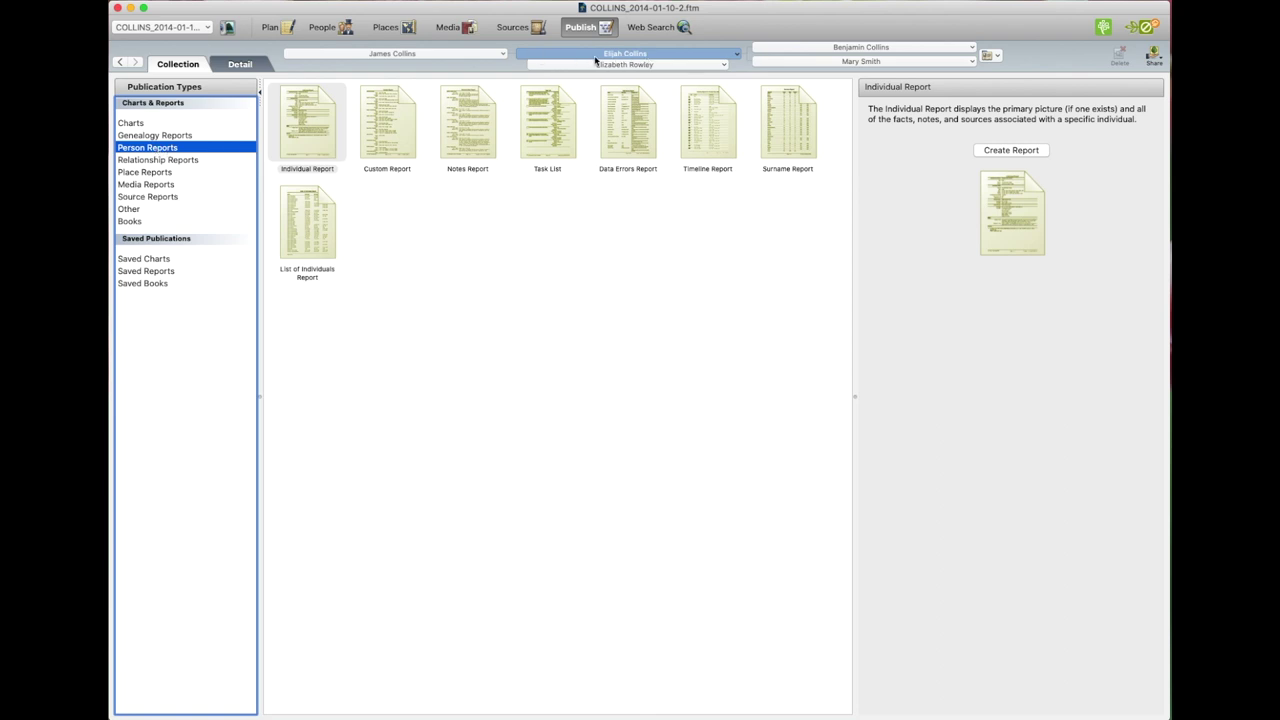
left_click(303, 141)
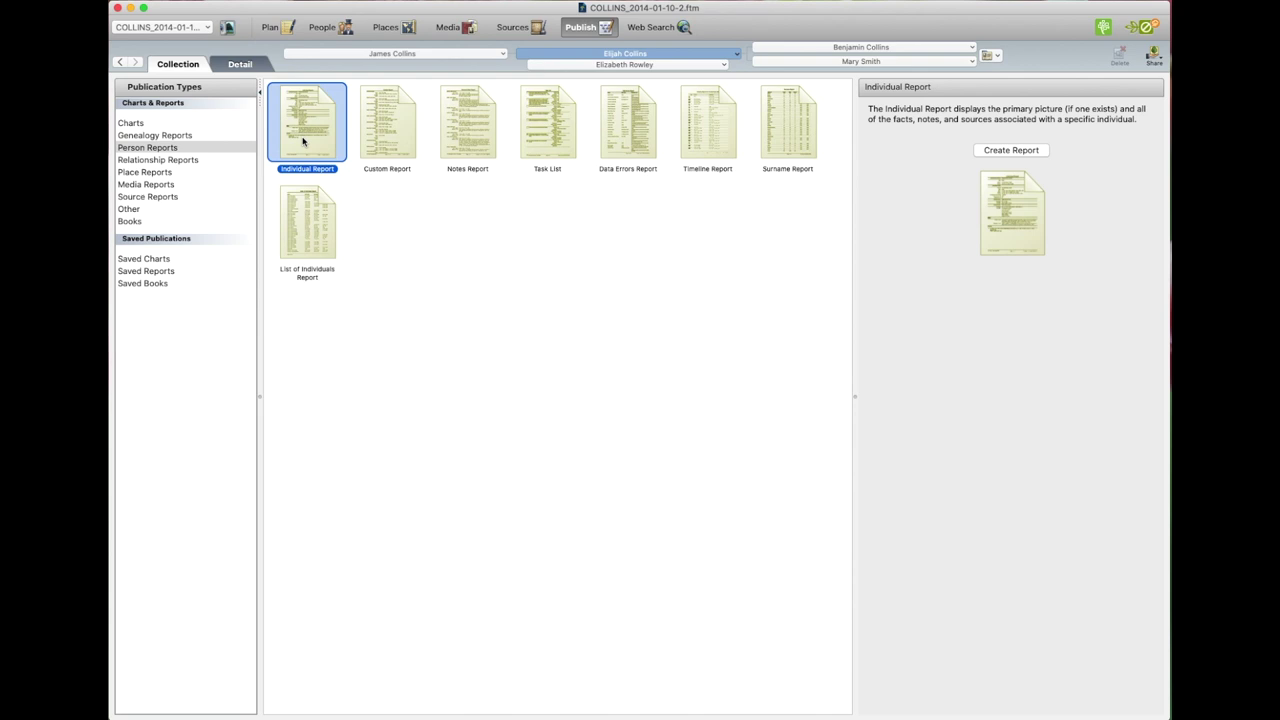
left_click(1001, 151)
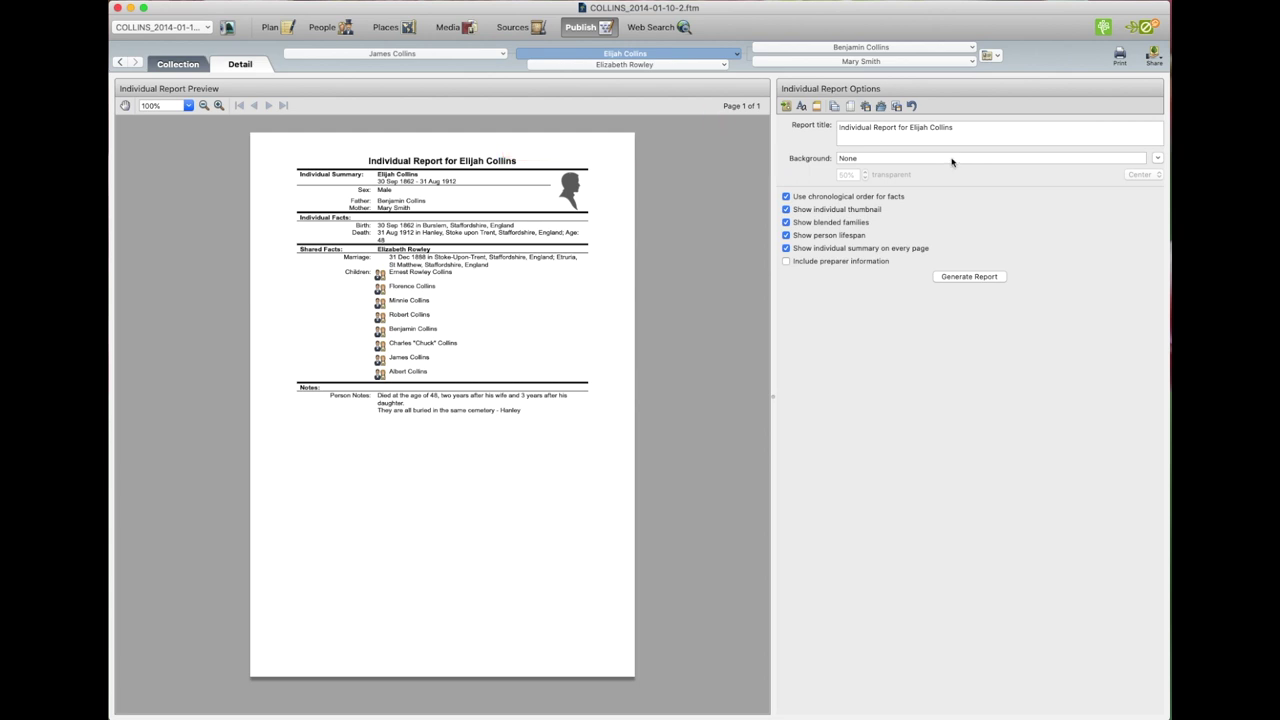
Browse the tree's media items for a possible Individual Report background and cancel the selection
left_click(1158, 160)
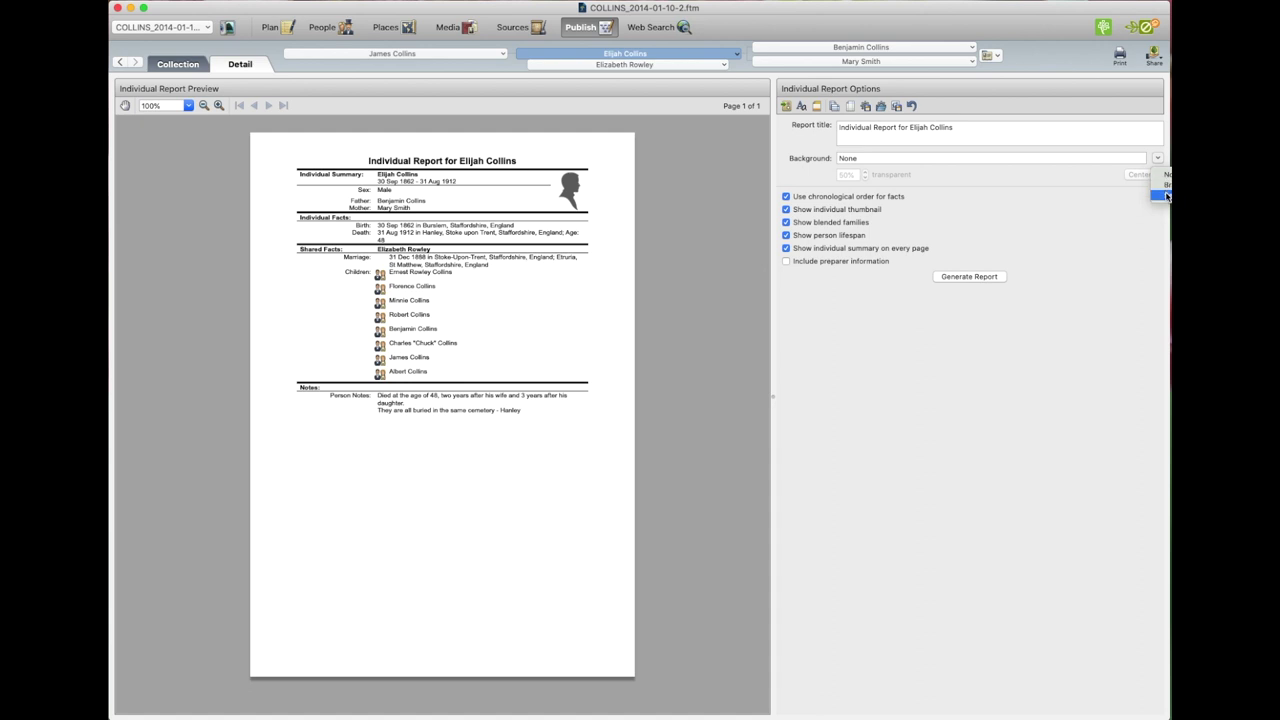
left_click(1167, 199)
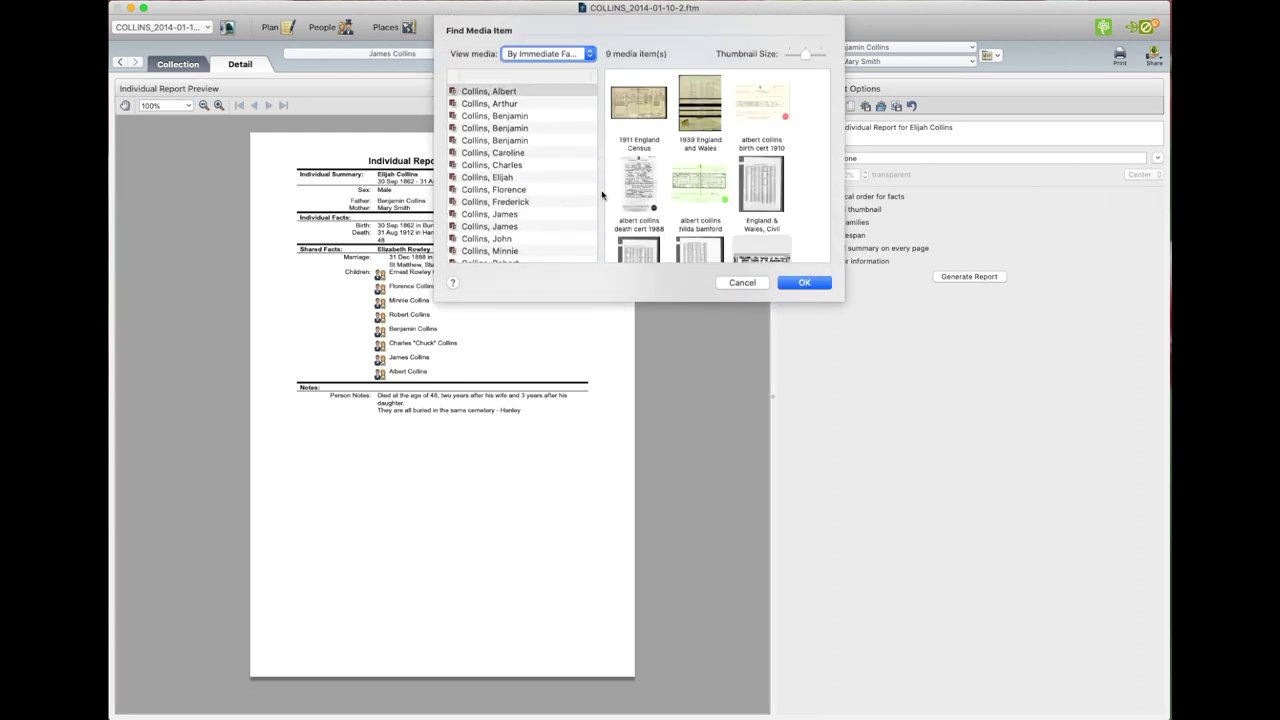
scroll(697, 200, "down", 1)
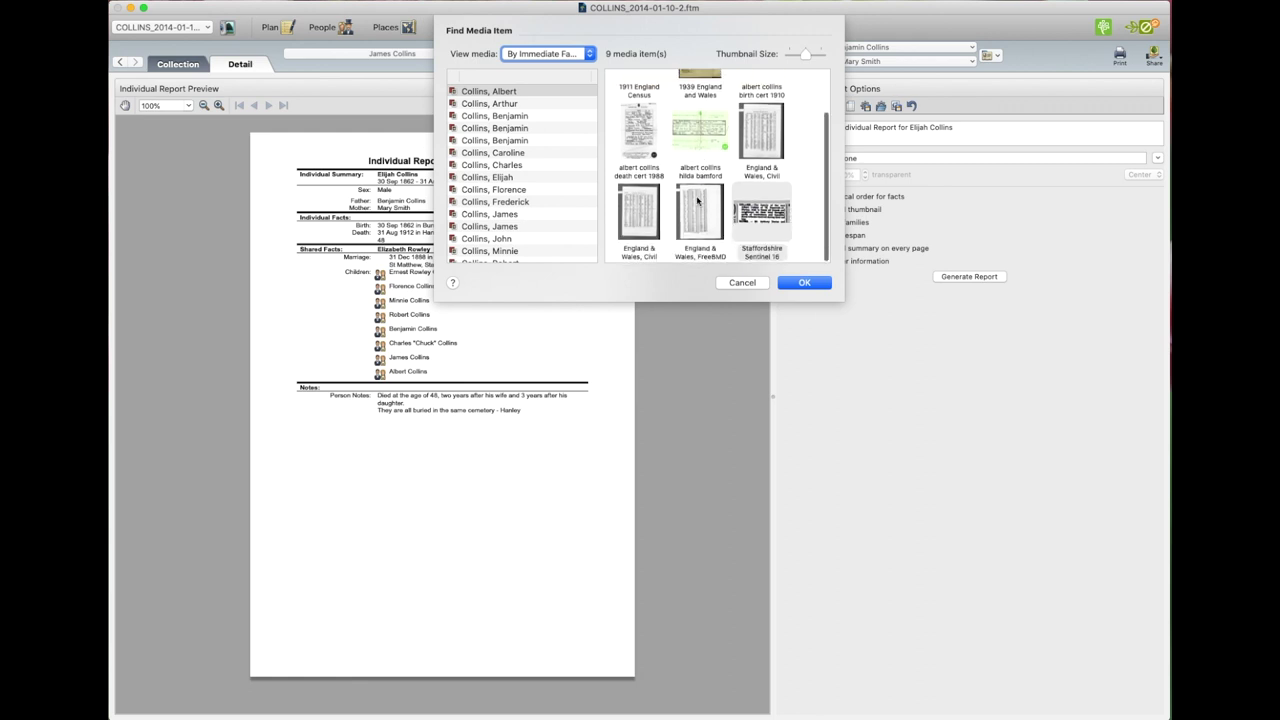
scroll(697, 200, "up", 1)
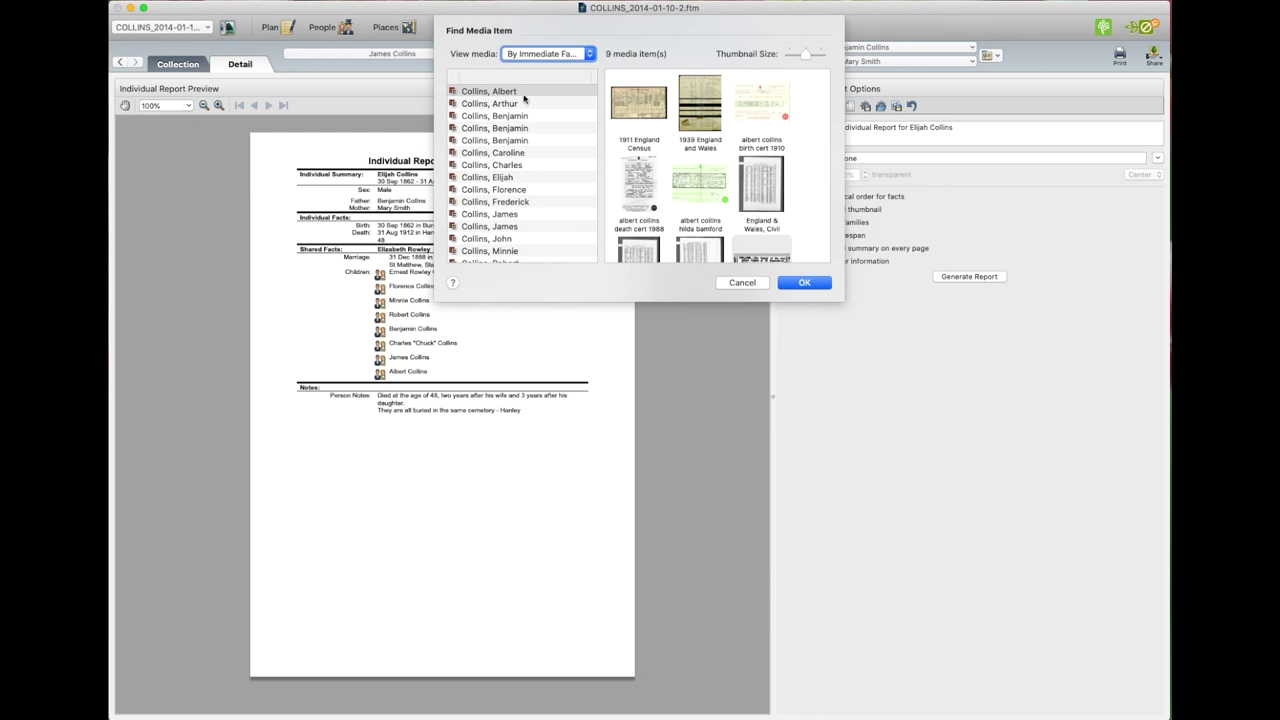
left_click(742, 283)
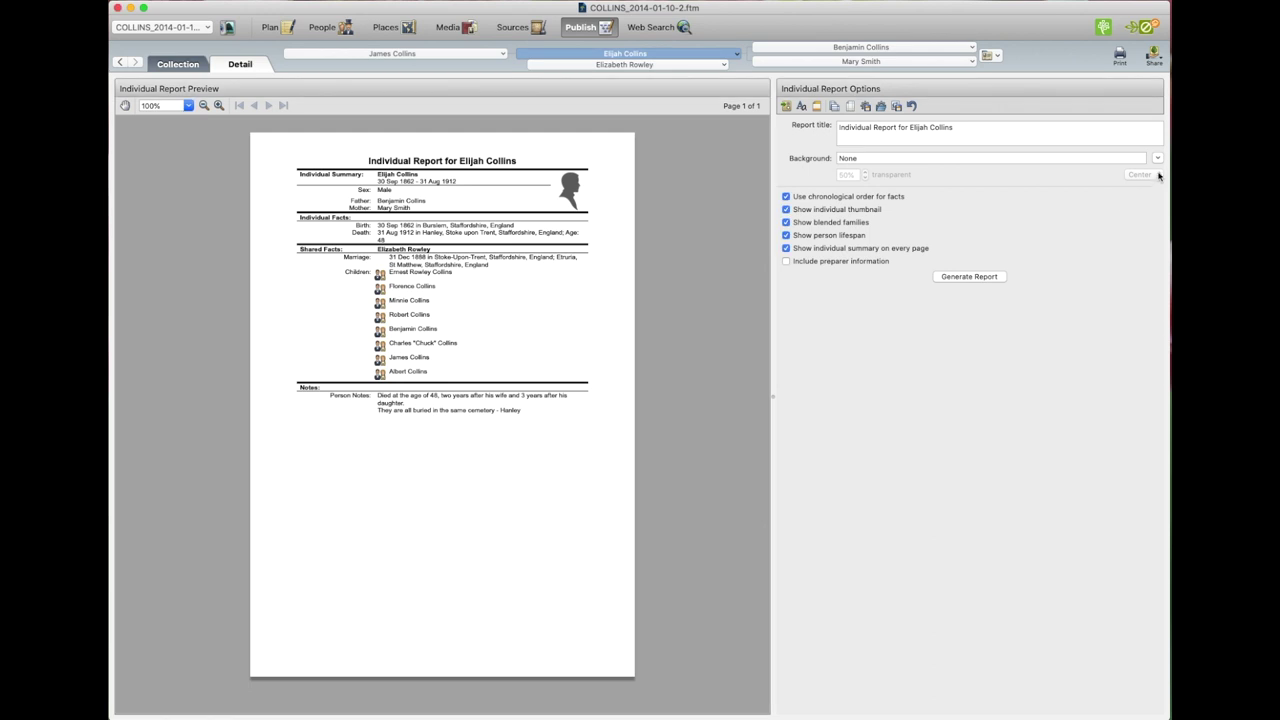
Set the Individual Report's background to Nature Straw.jpg from Family Tree Maker's Outdoor backgrounds folder in Pictures
left_click(1157, 158)
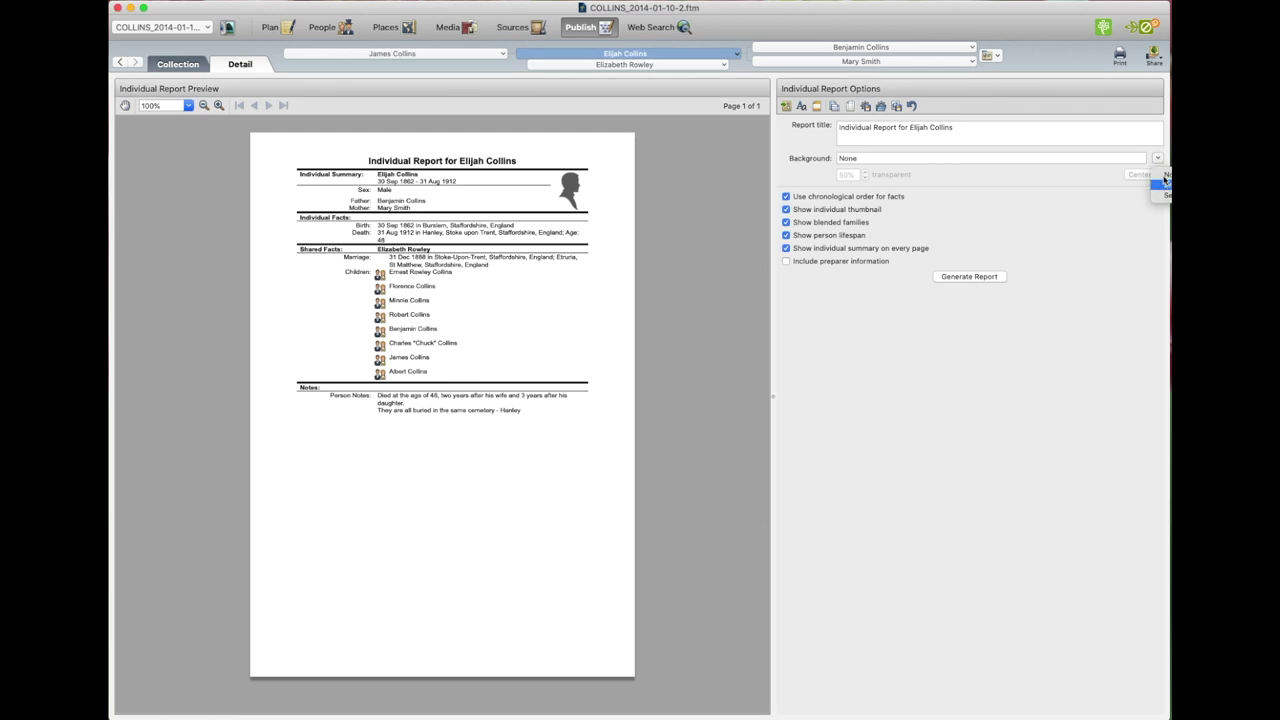
left_click_drag(1088, 7, 1034, 14)
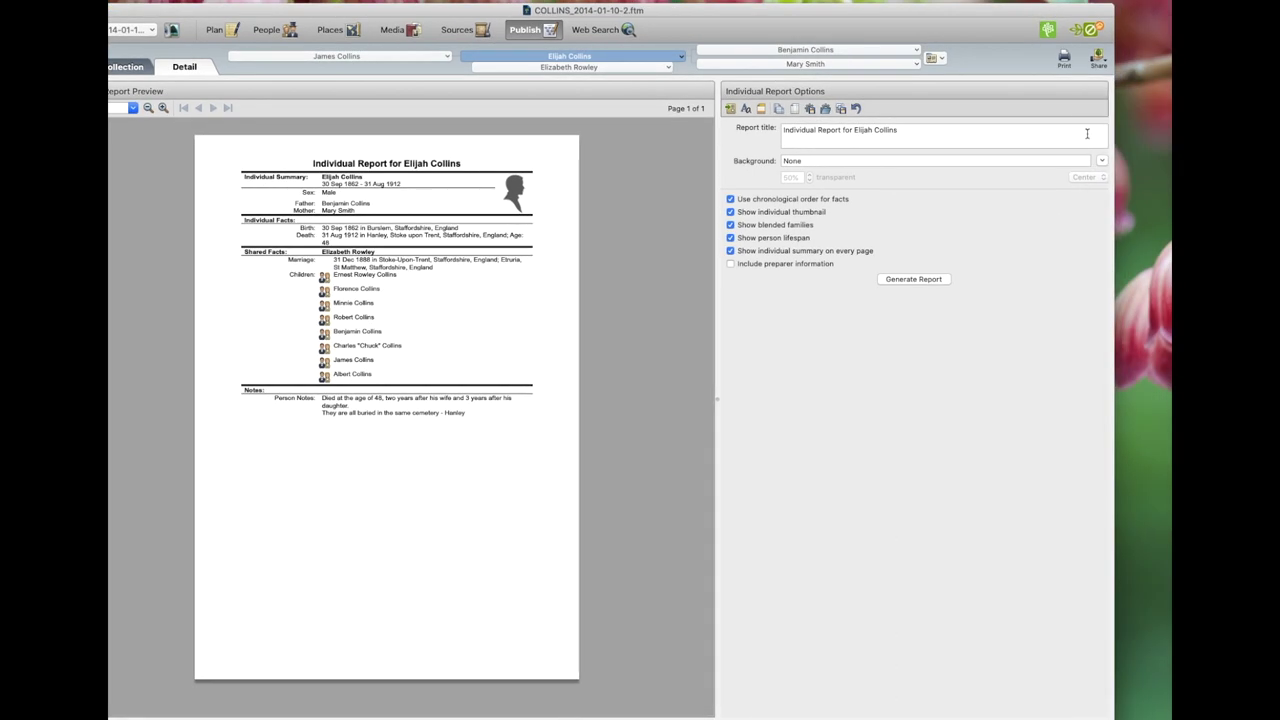
left_click(1103, 162)
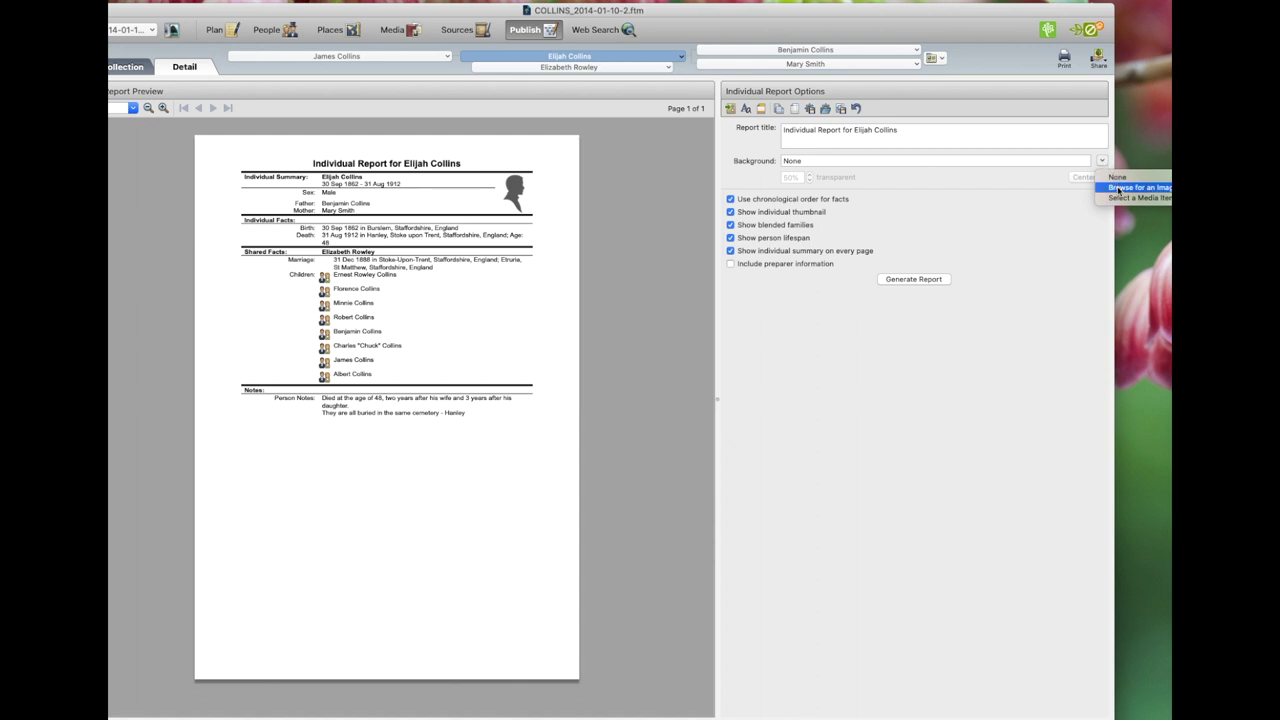
left_click(1119, 188)
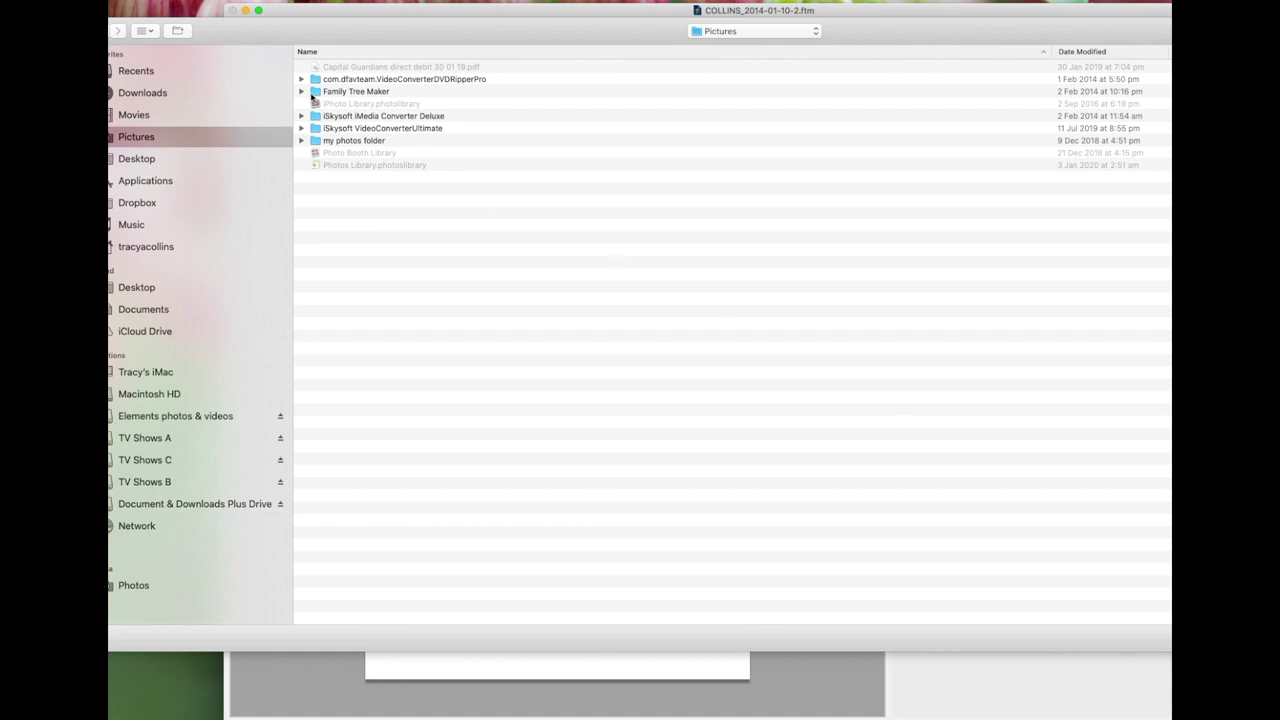
left_click(302, 92)
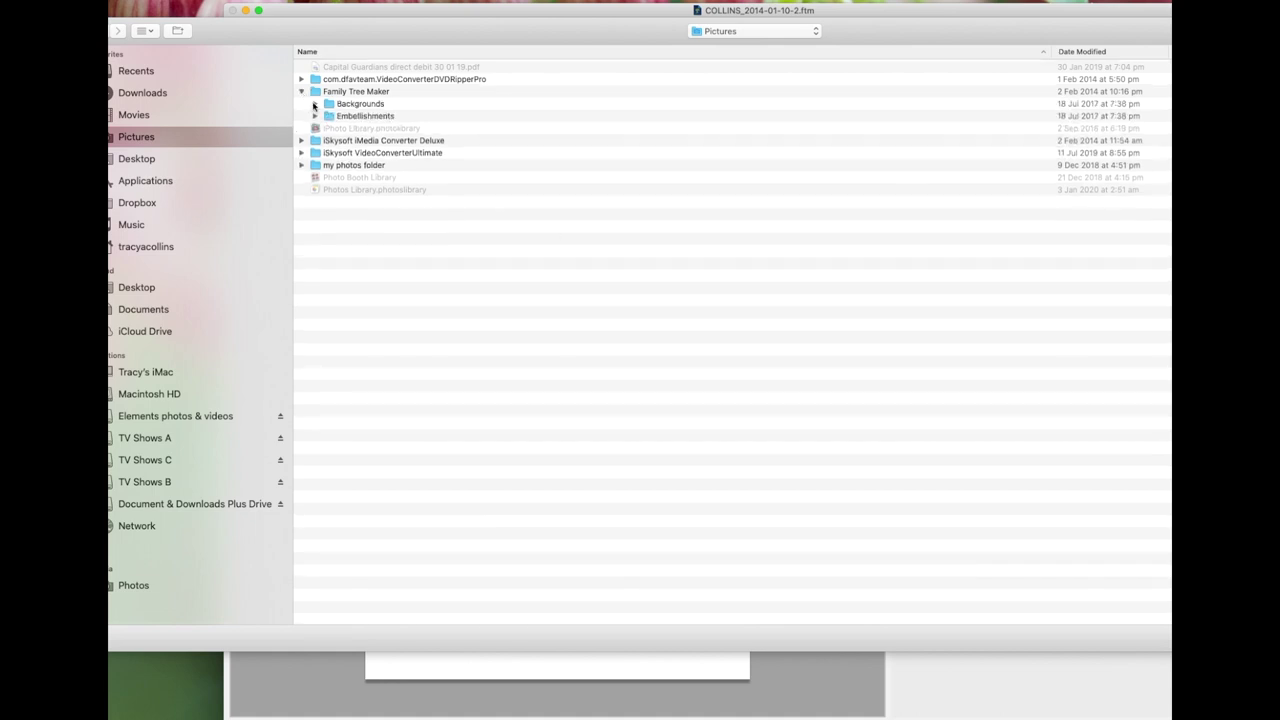
left_click(315, 104)
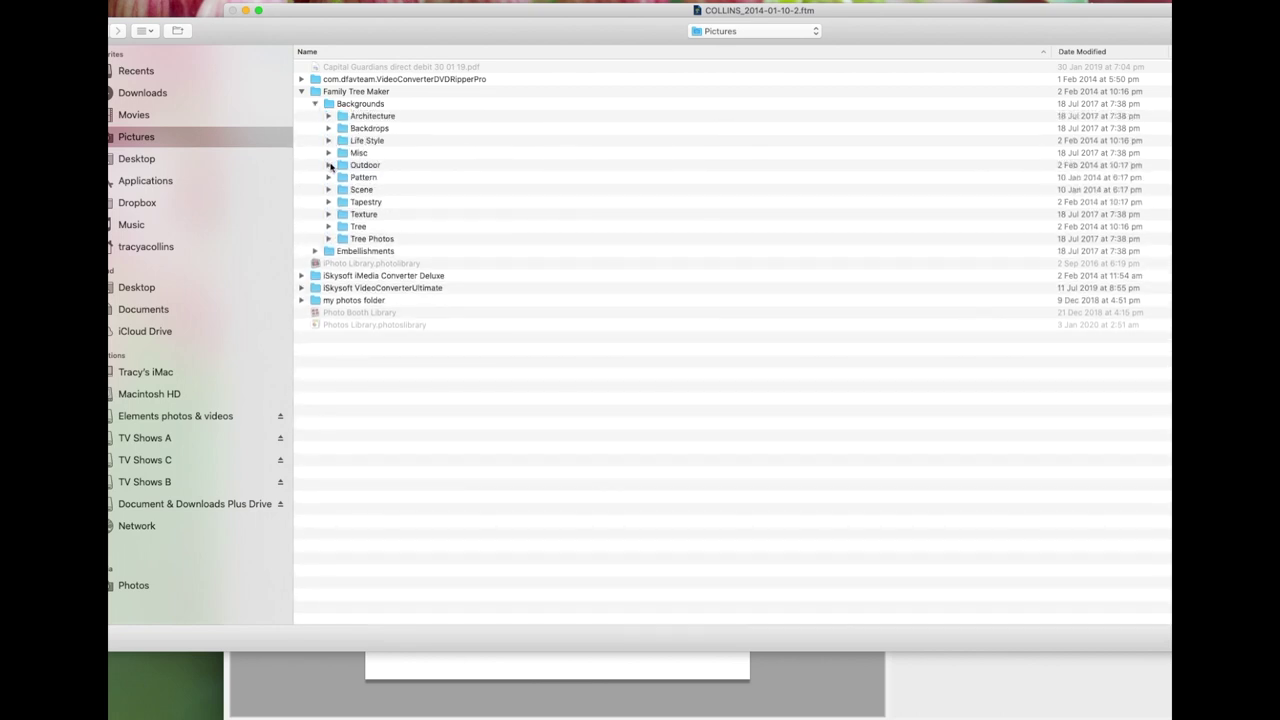
left_click(329, 165)
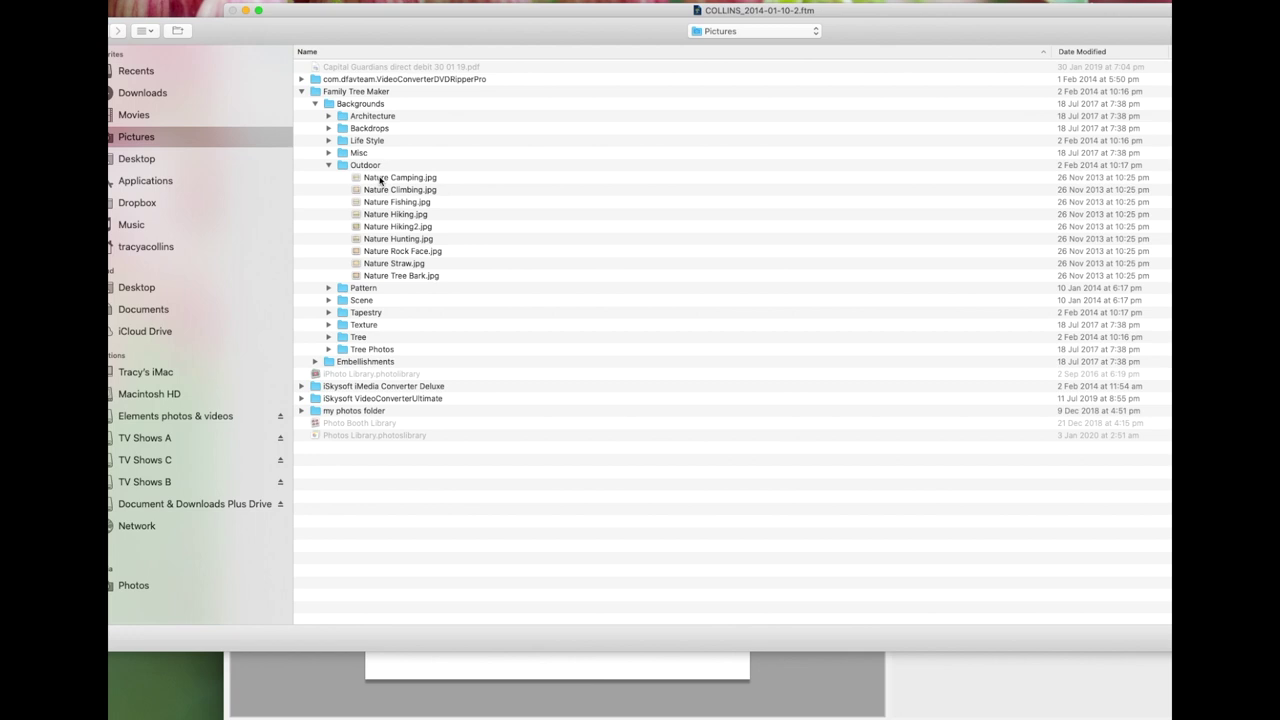
left_click(380, 178)
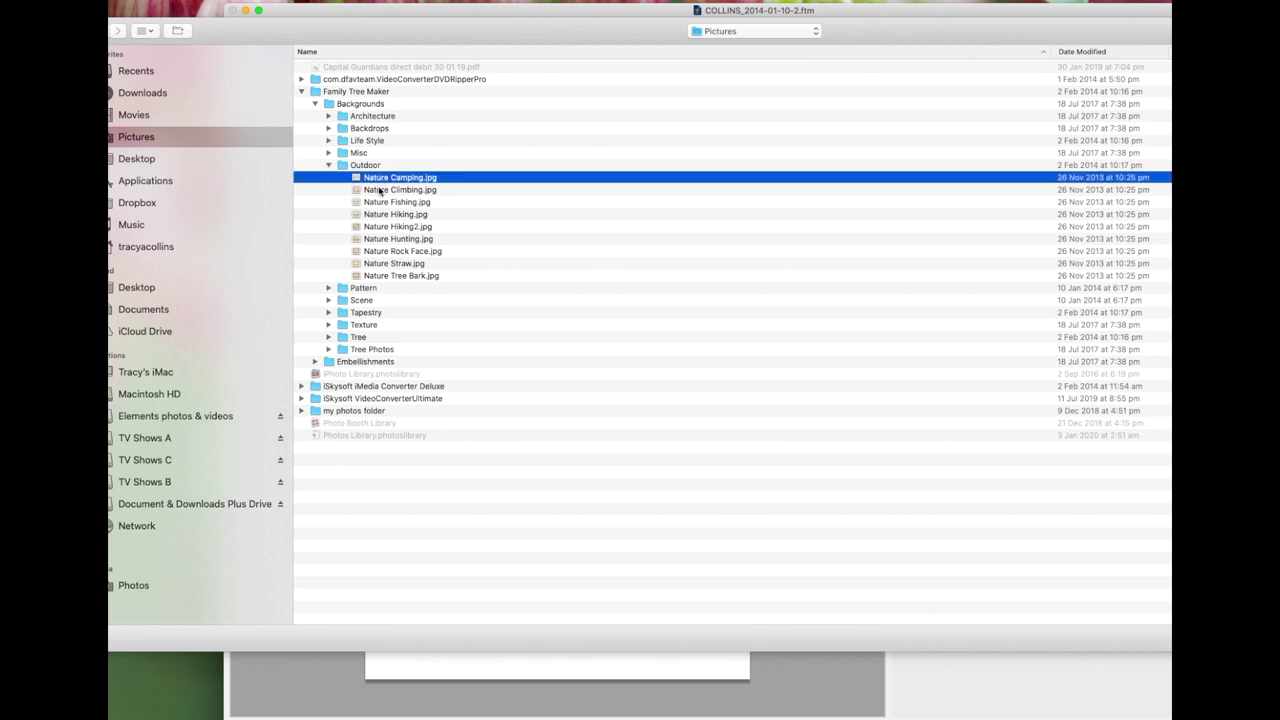
left_click(389, 264)
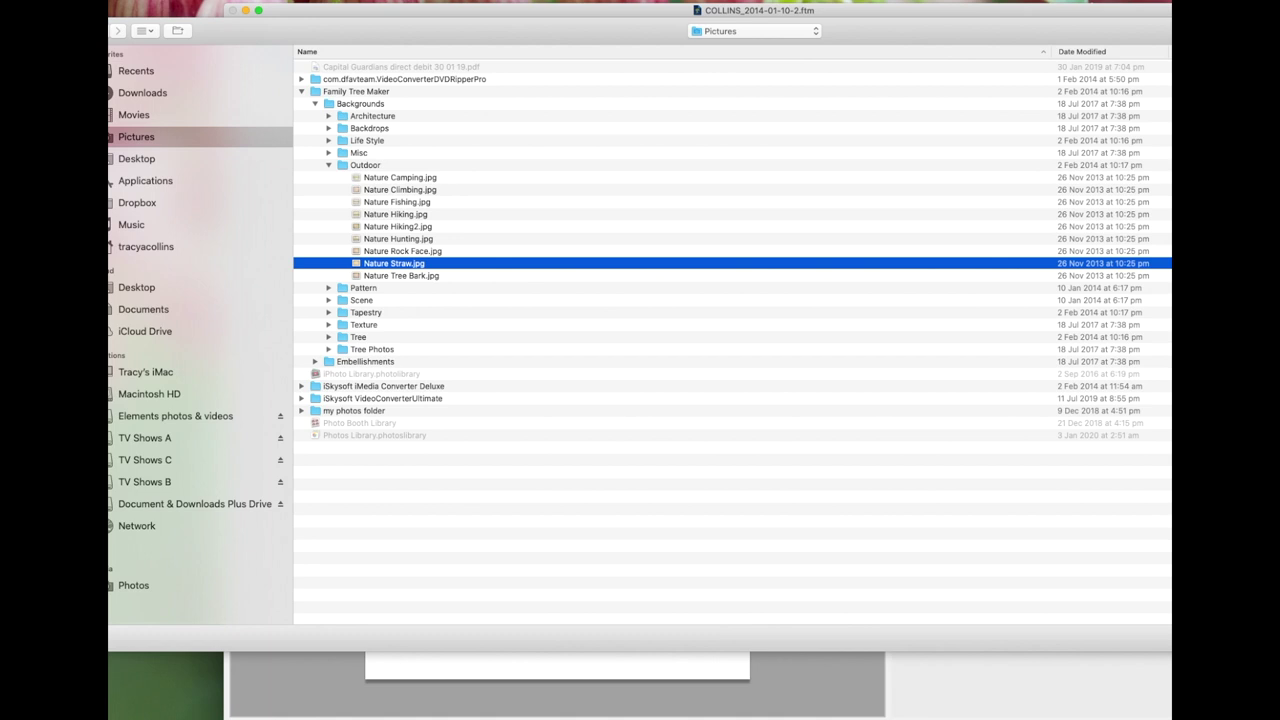
key("Return")
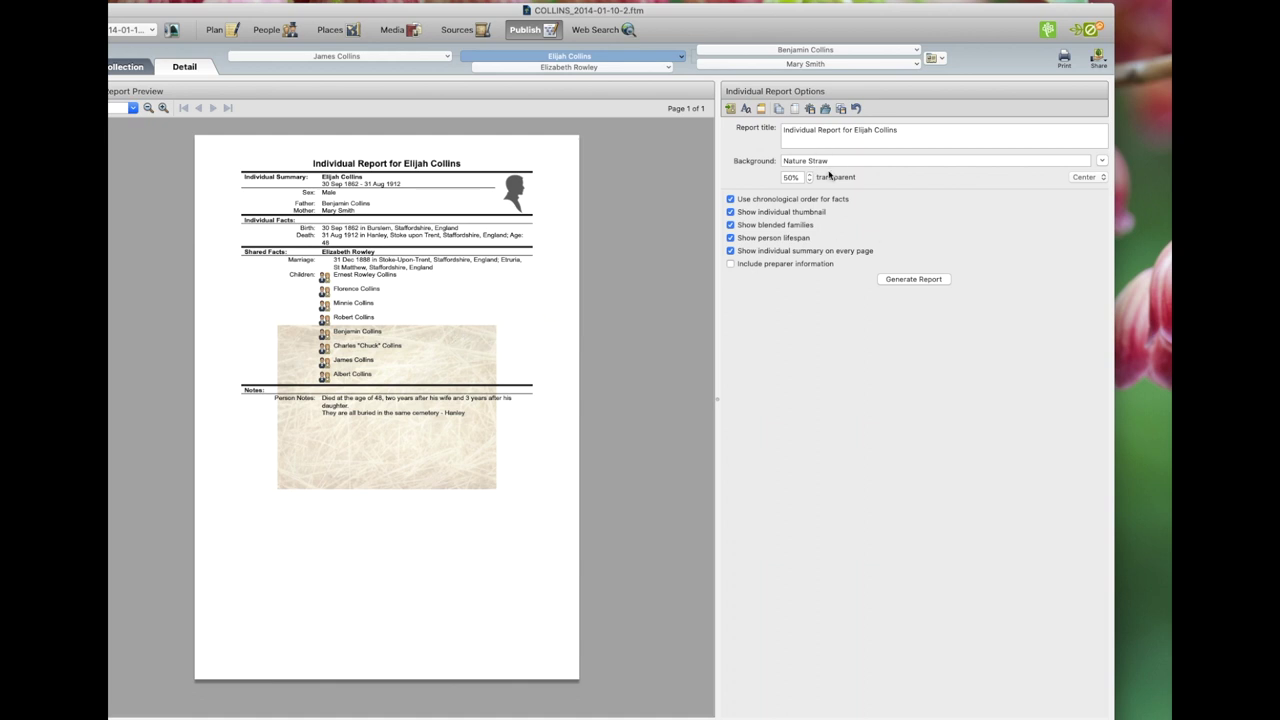
Stretch the straw background across the report page and set its transparency to 60%
left_click(1081, 179)
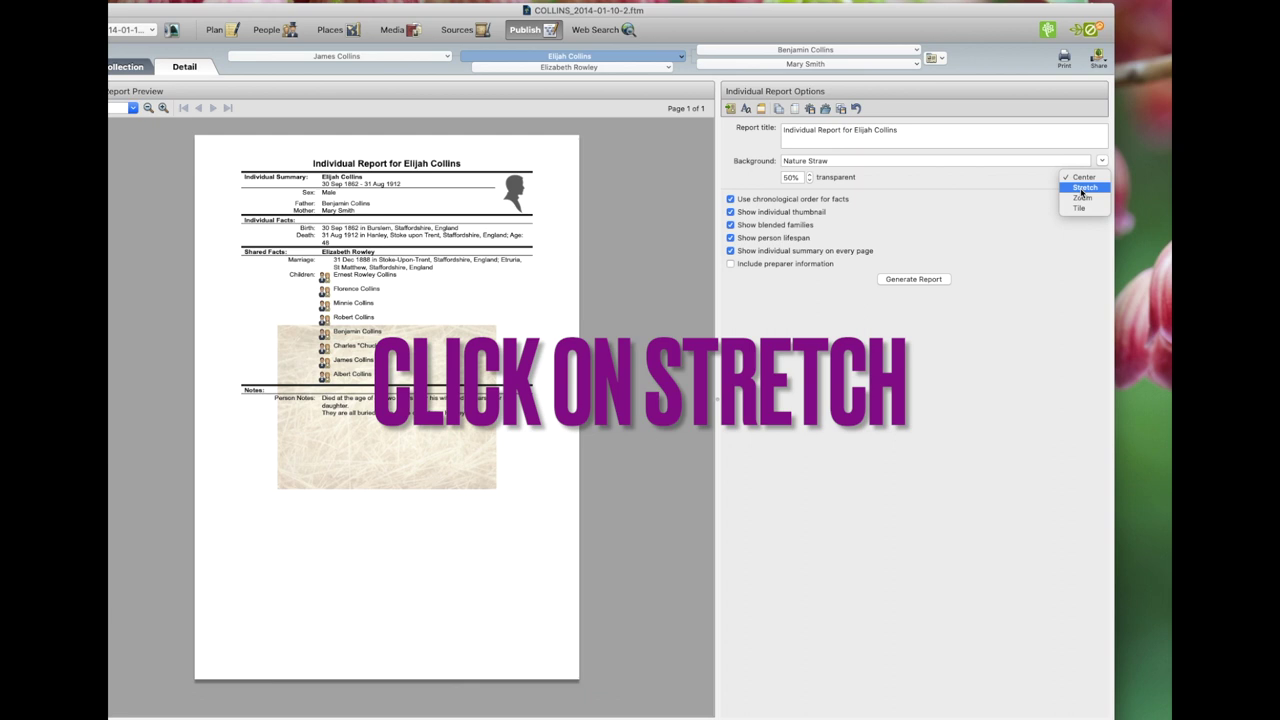
left_click(1083, 188)
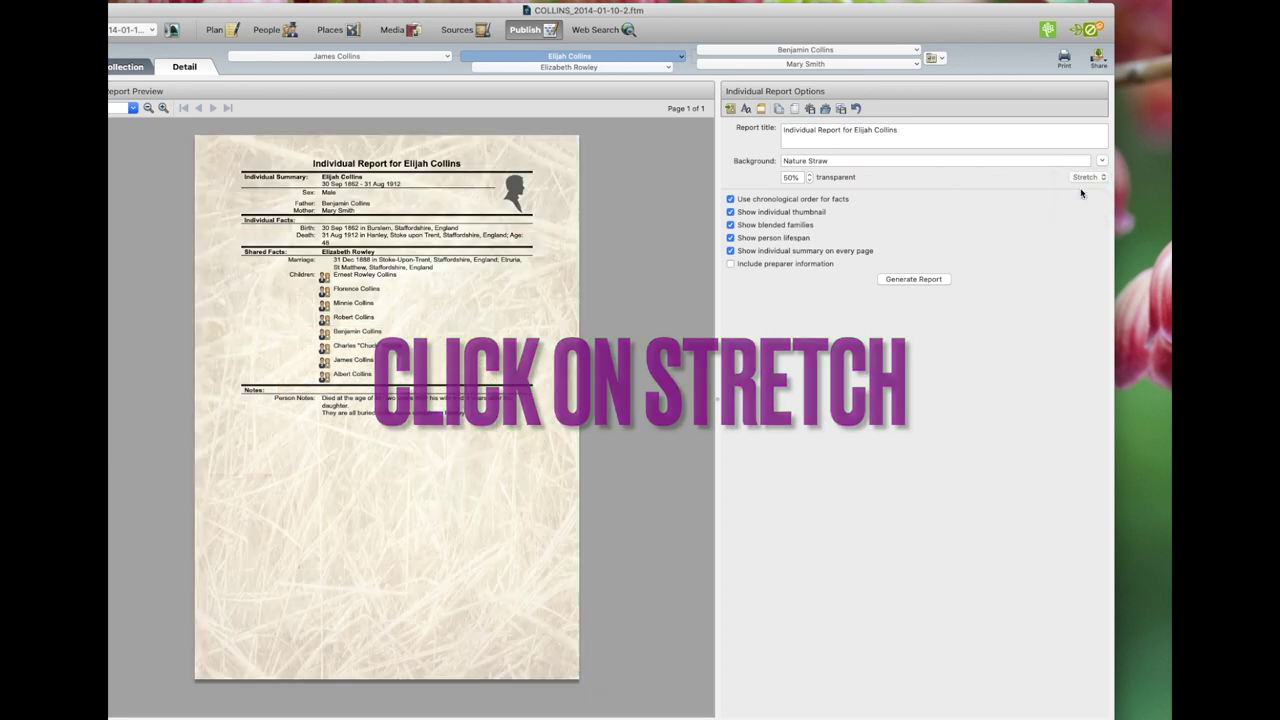
left_click(809, 181)
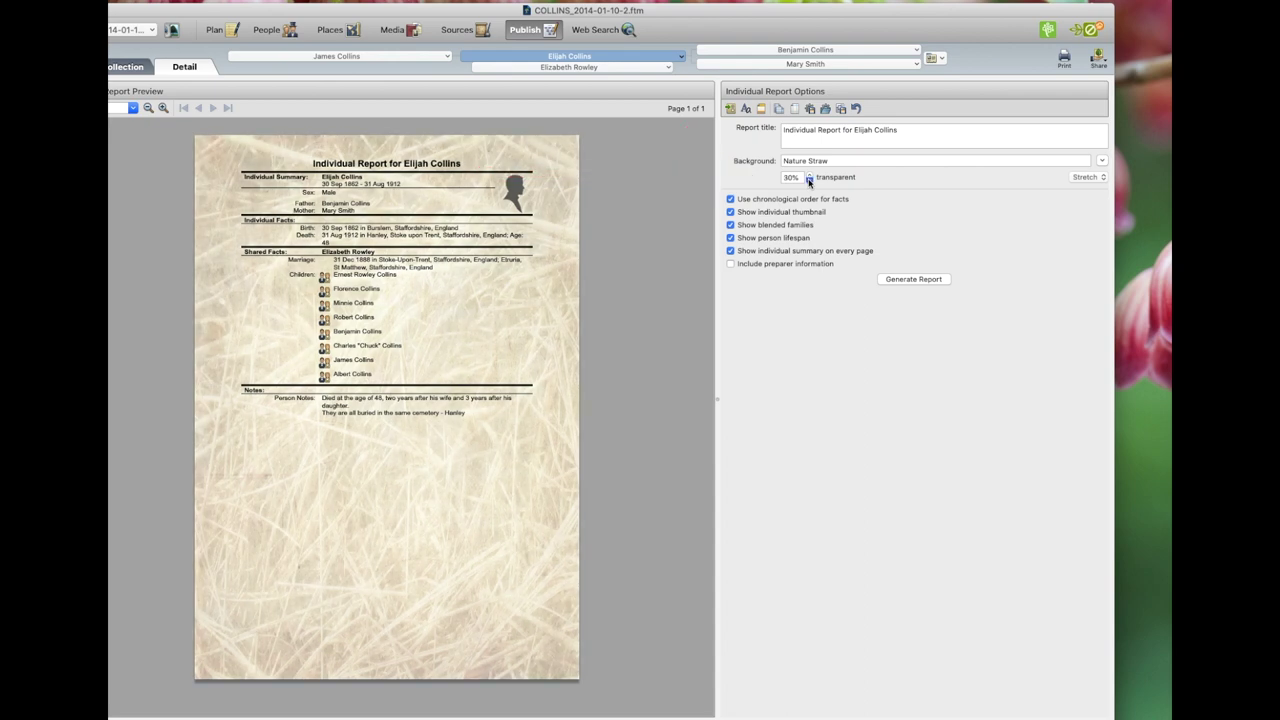
left_click(809, 181)
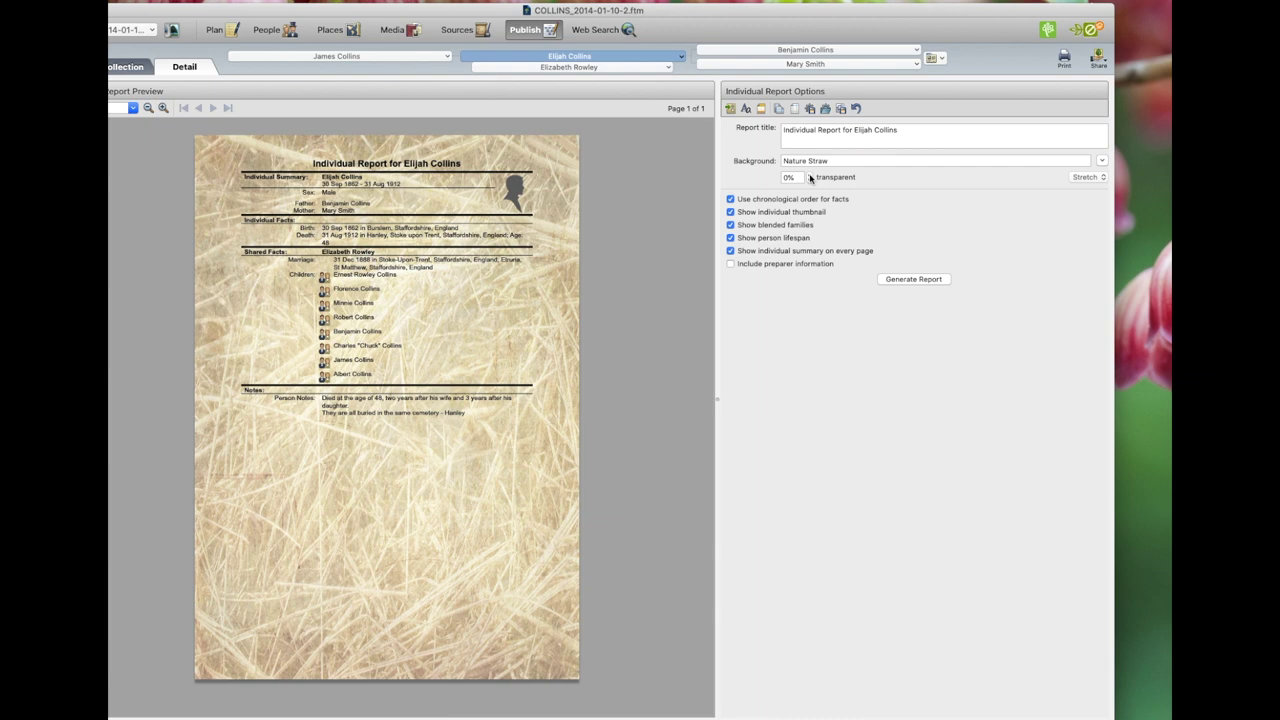
left_click(810, 175)
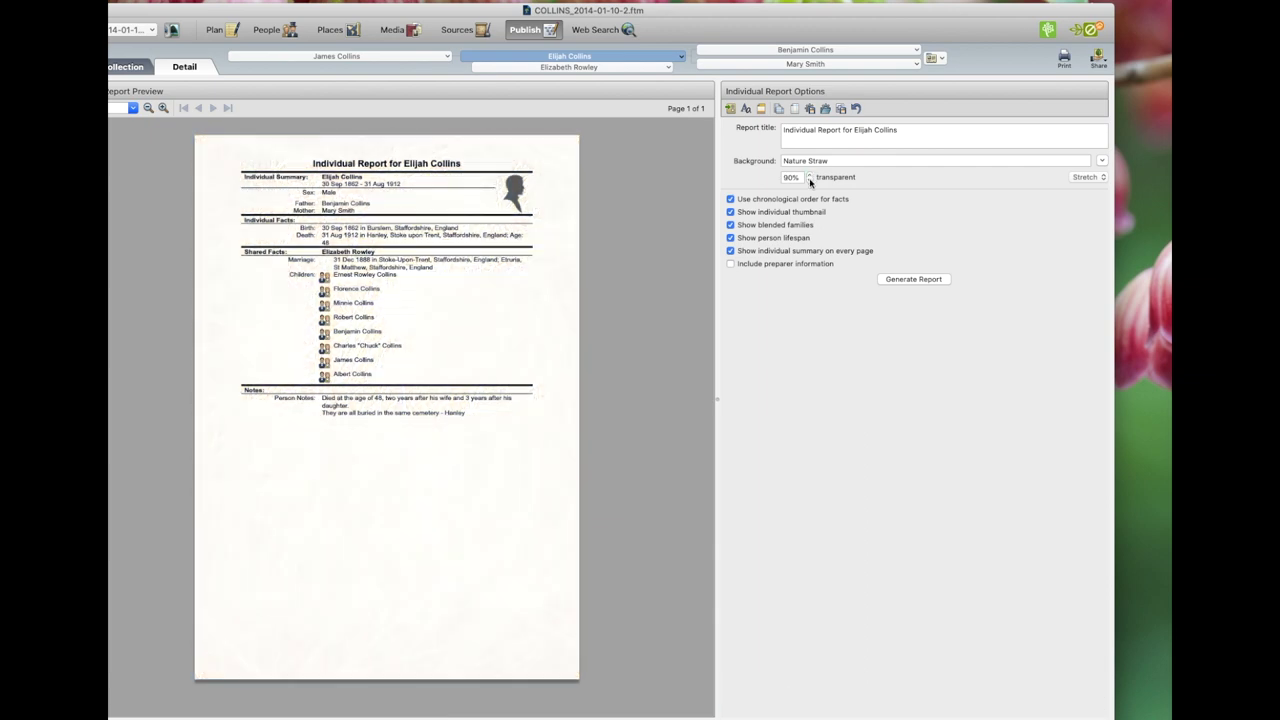
left_click(810, 181)
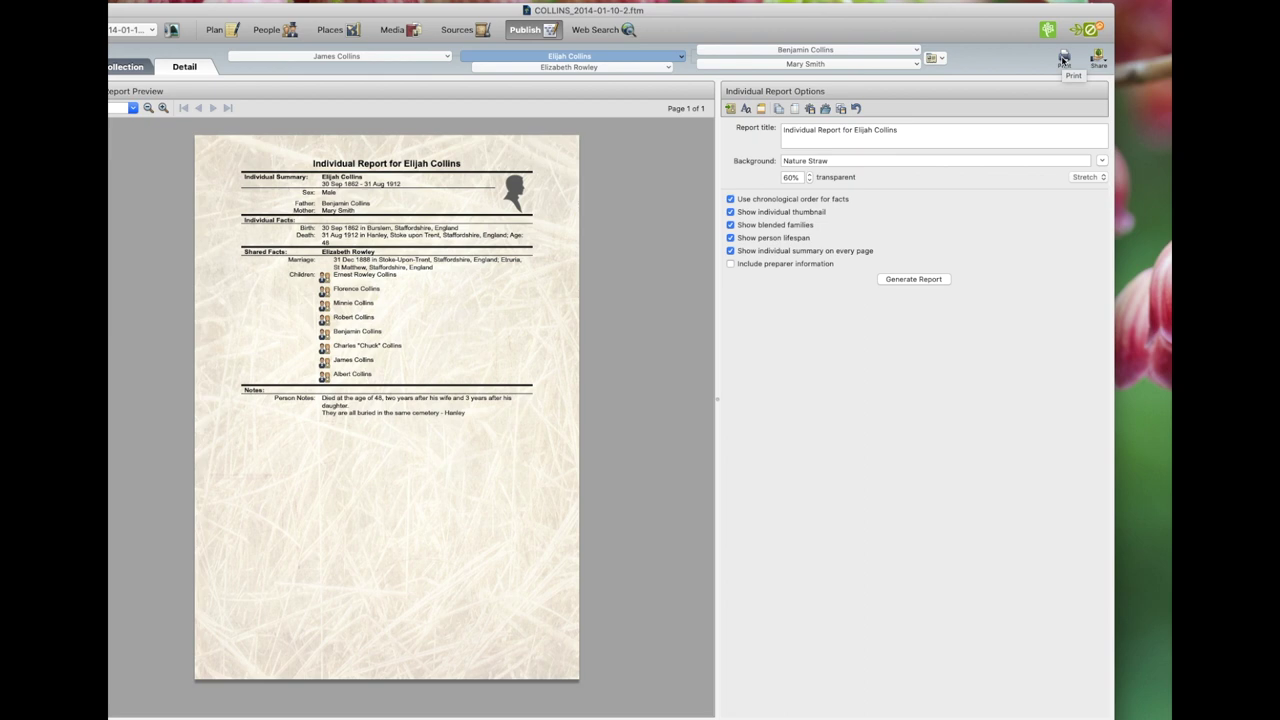
Preview the Individual Report's printout, open its Save as PDF settings, and cancel both saving and printing
left_click(1063, 58)
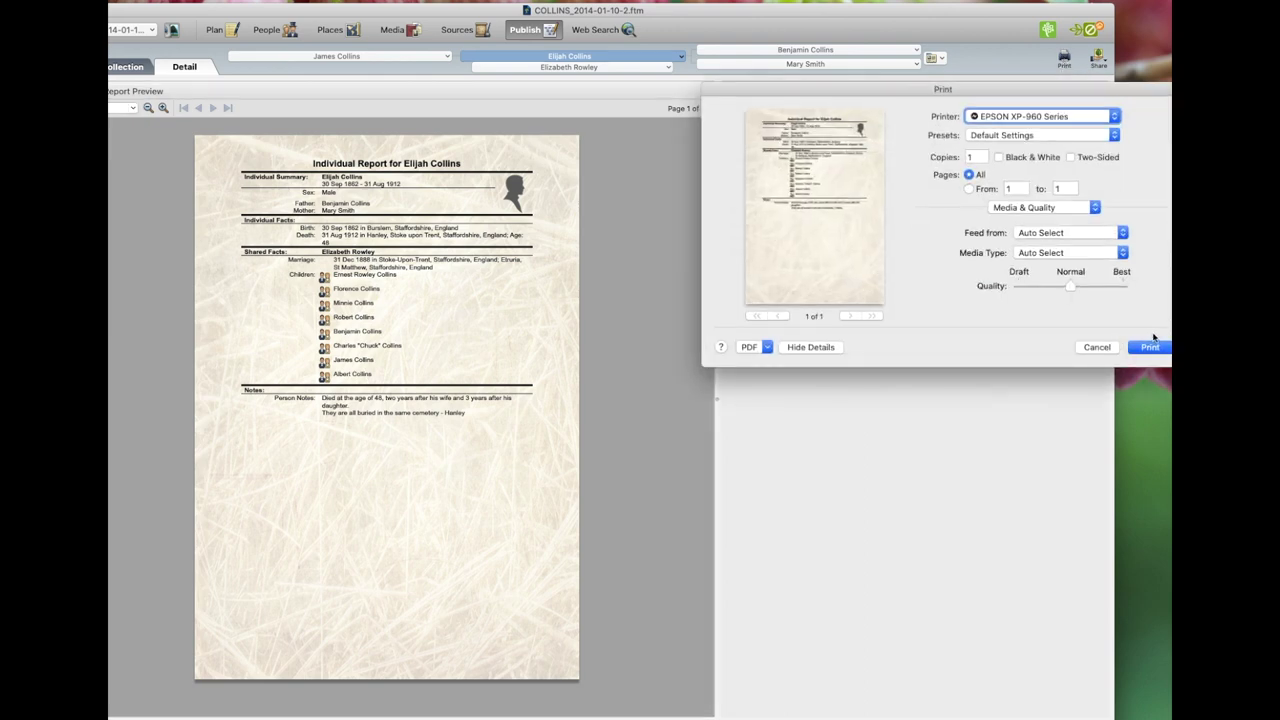
left_click(766, 347)
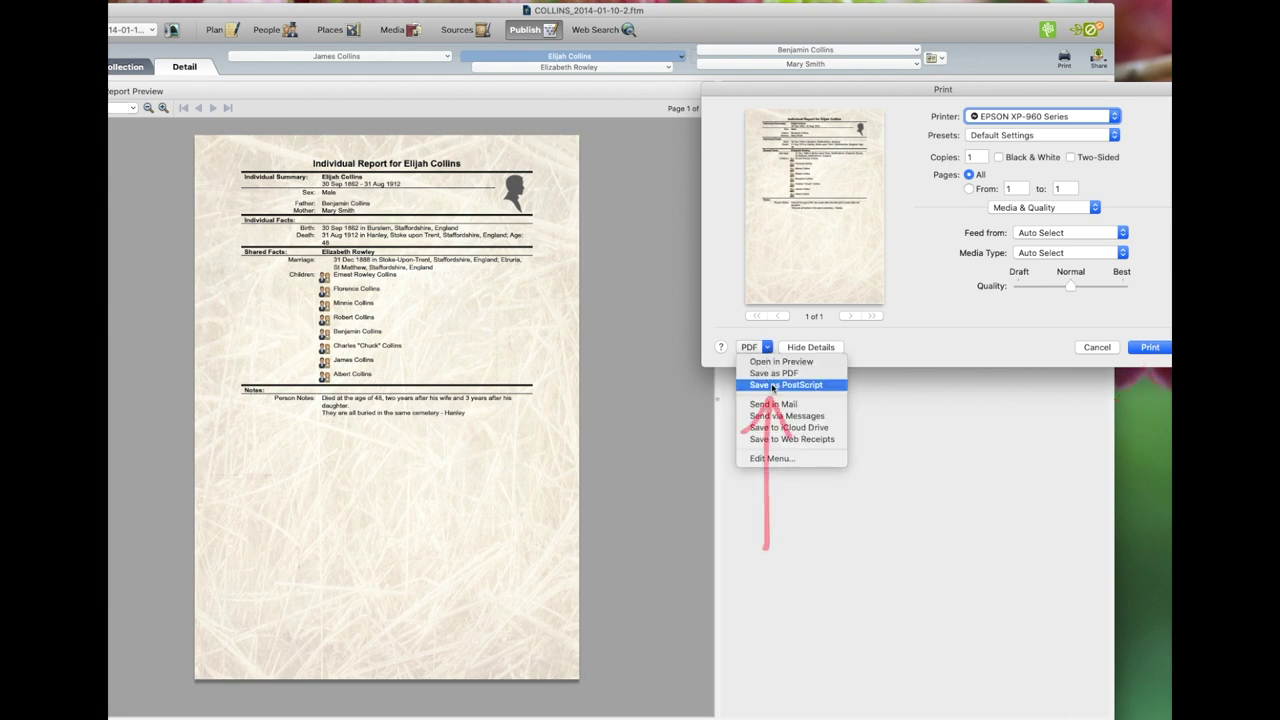
left_click(771, 374)
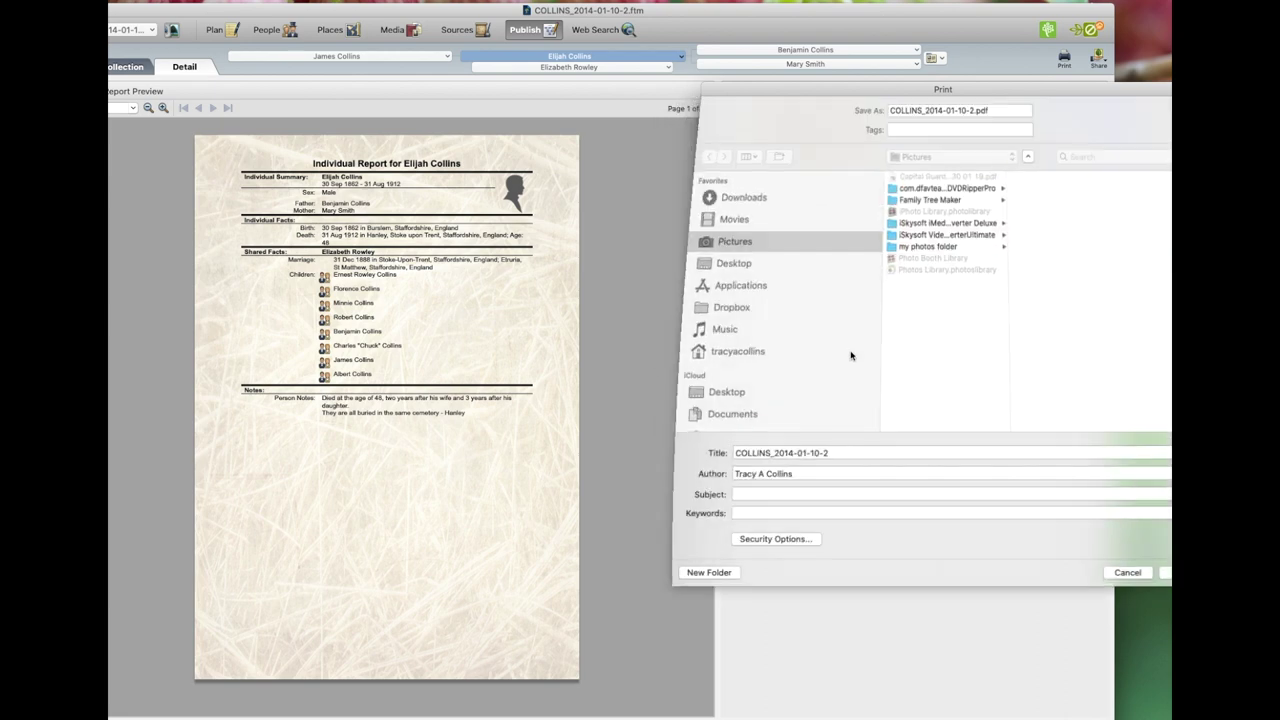
key("Escape")
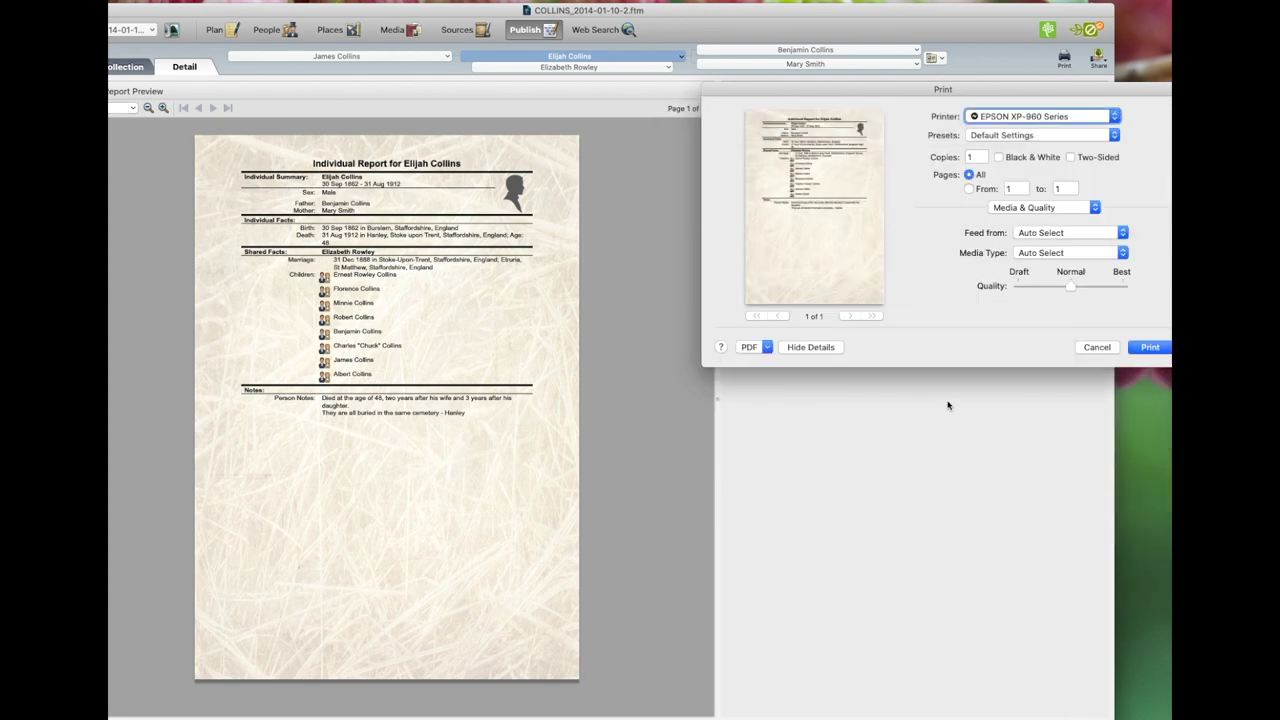
left_click(1105, 350)
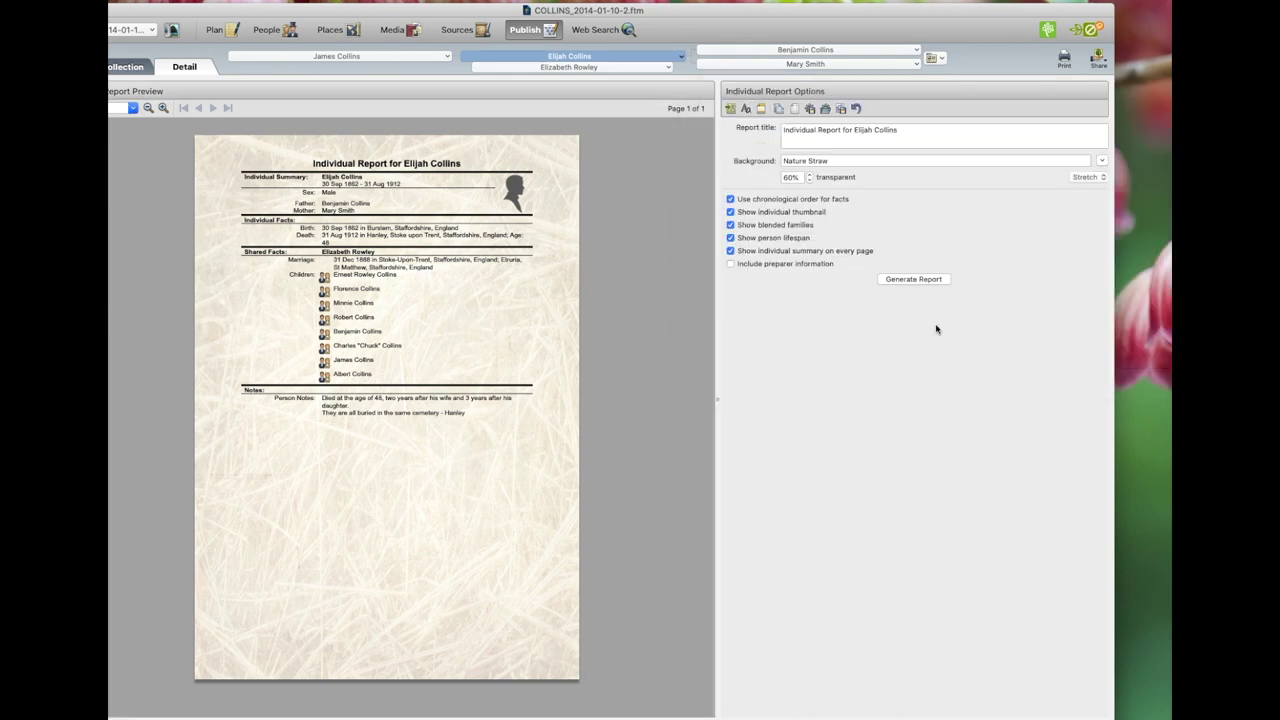
Include the preparer information in the Individual Report
left_click(731, 264)
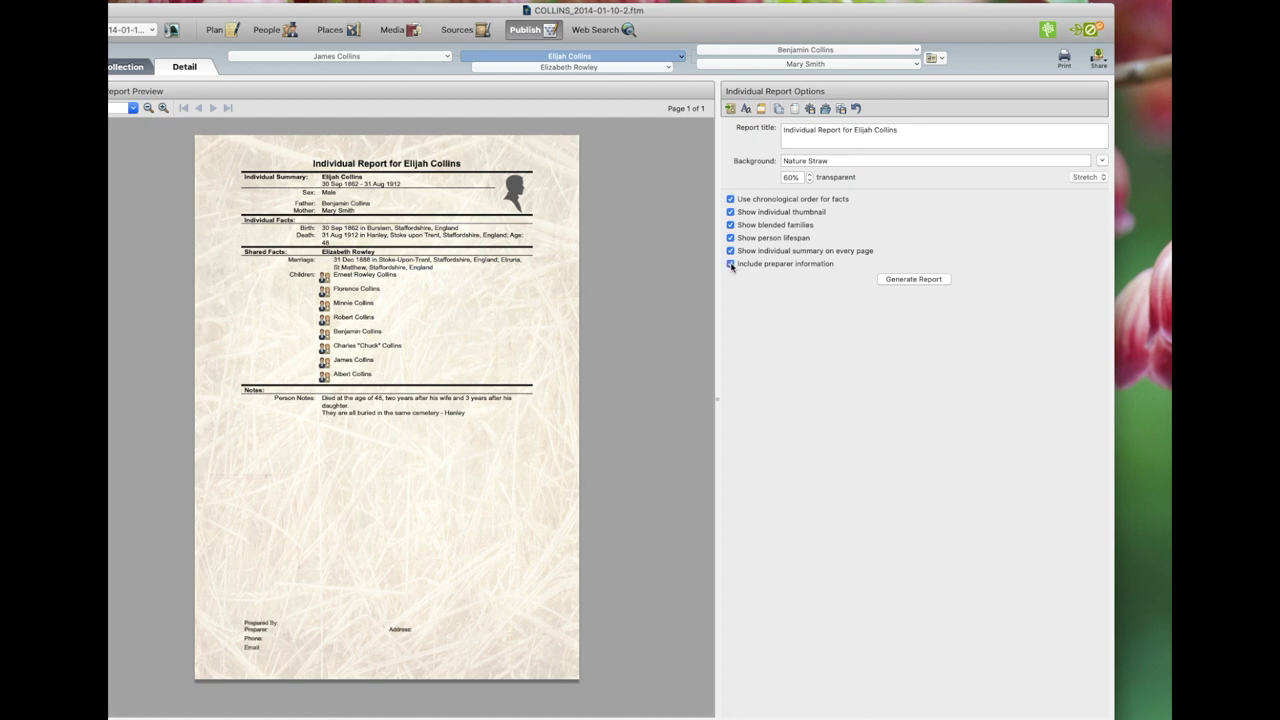